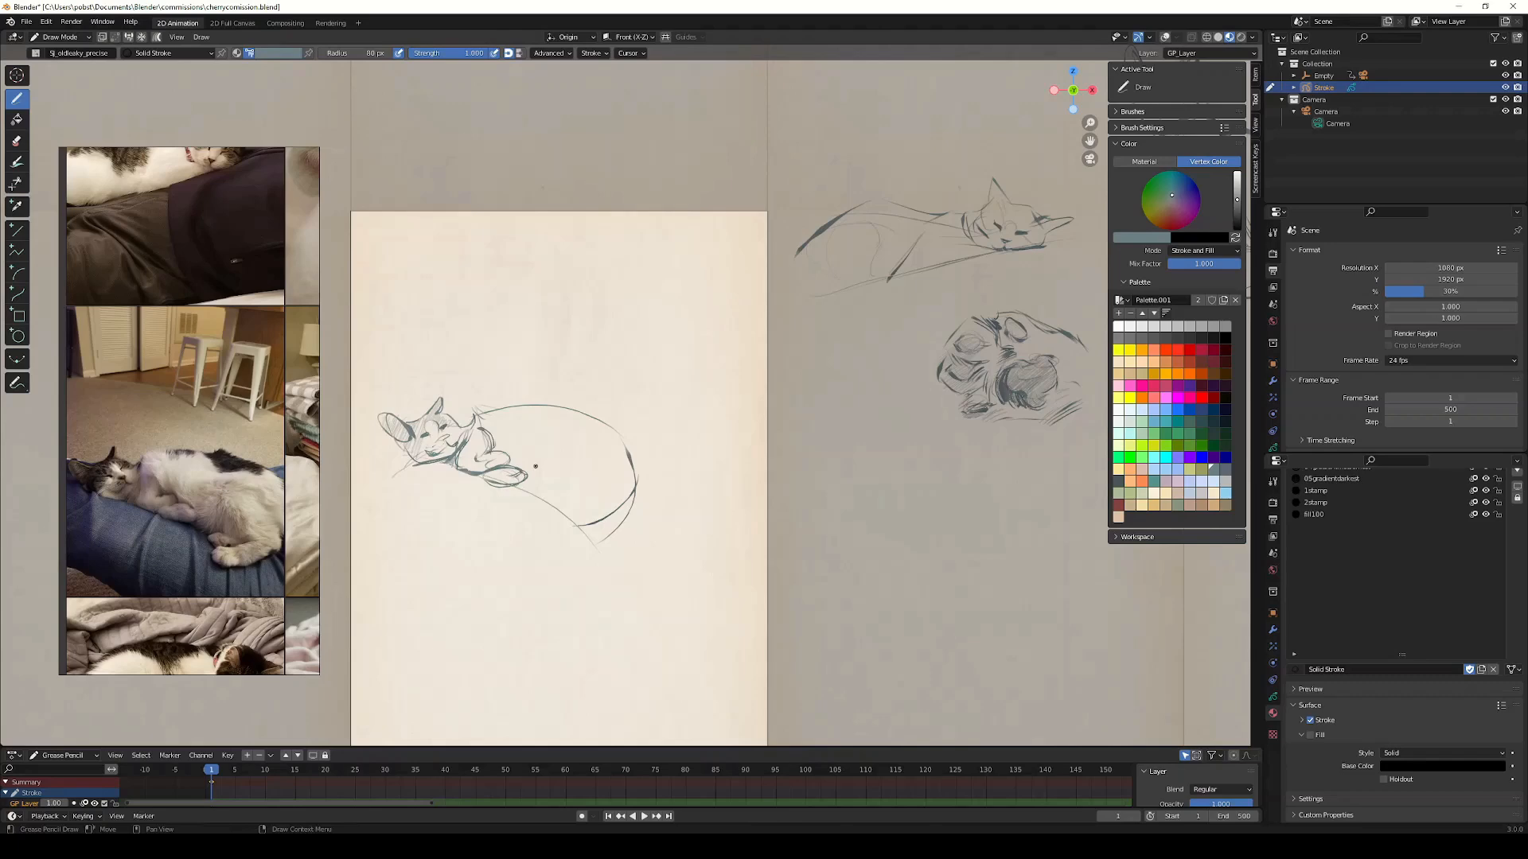
# Step: Sketch the sleeping cat's back, haunch and belly lines over its loose body outline, adding a few strokes around the front paw
pyautogui.moveTo(508, 437); pyautogui.dragTo(571, 442)
pyautogui.moveTo(526, 409); pyautogui.dragTo(581, 400)
pyautogui.moveTo(581, 400); pyautogui.dragTo(588, 418)
pyautogui.moveTo(585, 413); pyautogui.dragTo(630, 439)
pyautogui.moveTo(629, 437); pyautogui.dragTo(646, 493)
pyautogui.moveTo(529, 456); pyautogui.dragTo(612, 482)
pyautogui.moveTo(474, 412); pyautogui.dragTo(527, 406)
pyautogui.moveTo(496, 432); pyautogui.dragTo(523, 468)
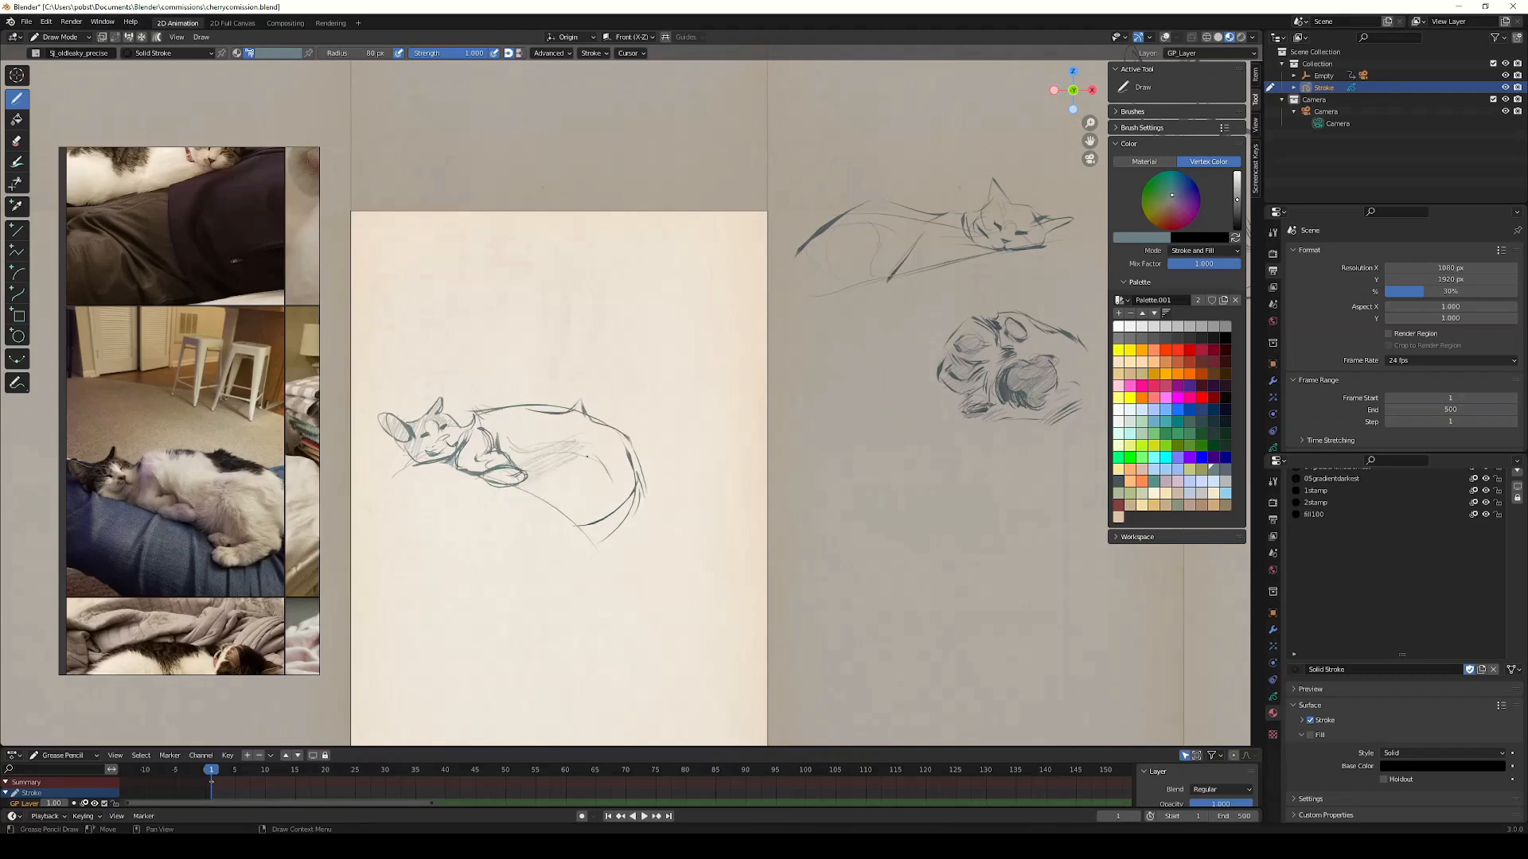
pyautogui.moveTo(574, 444)
pyautogui.mouseDown()
pyautogui.moveTo(587, 489)
pyautogui.moveTo(631, 493)
pyautogui.moveTo(543, 535)
pyautogui.moveTo(620, 533)
pyautogui.moveTo(634, 506)
pyautogui.moveTo(564, 538)
pyautogui.moveTo(570, 468)
pyautogui.moveTo(581, 511)
pyautogui.moveTo(619, 521)
pyautogui.moveTo(581, 513)
pyautogui.moveTo(611, 510)
pyautogui.moveTo(626, 487)
pyautogui.moveTo(610, 469)
pyautogui.mouseUp()
pyautogui.hotkey('ctrl', 'z')
pyautogui.hotkey('ctrl', 'z')
pyautogui.hotkey('ctrl', 'z')
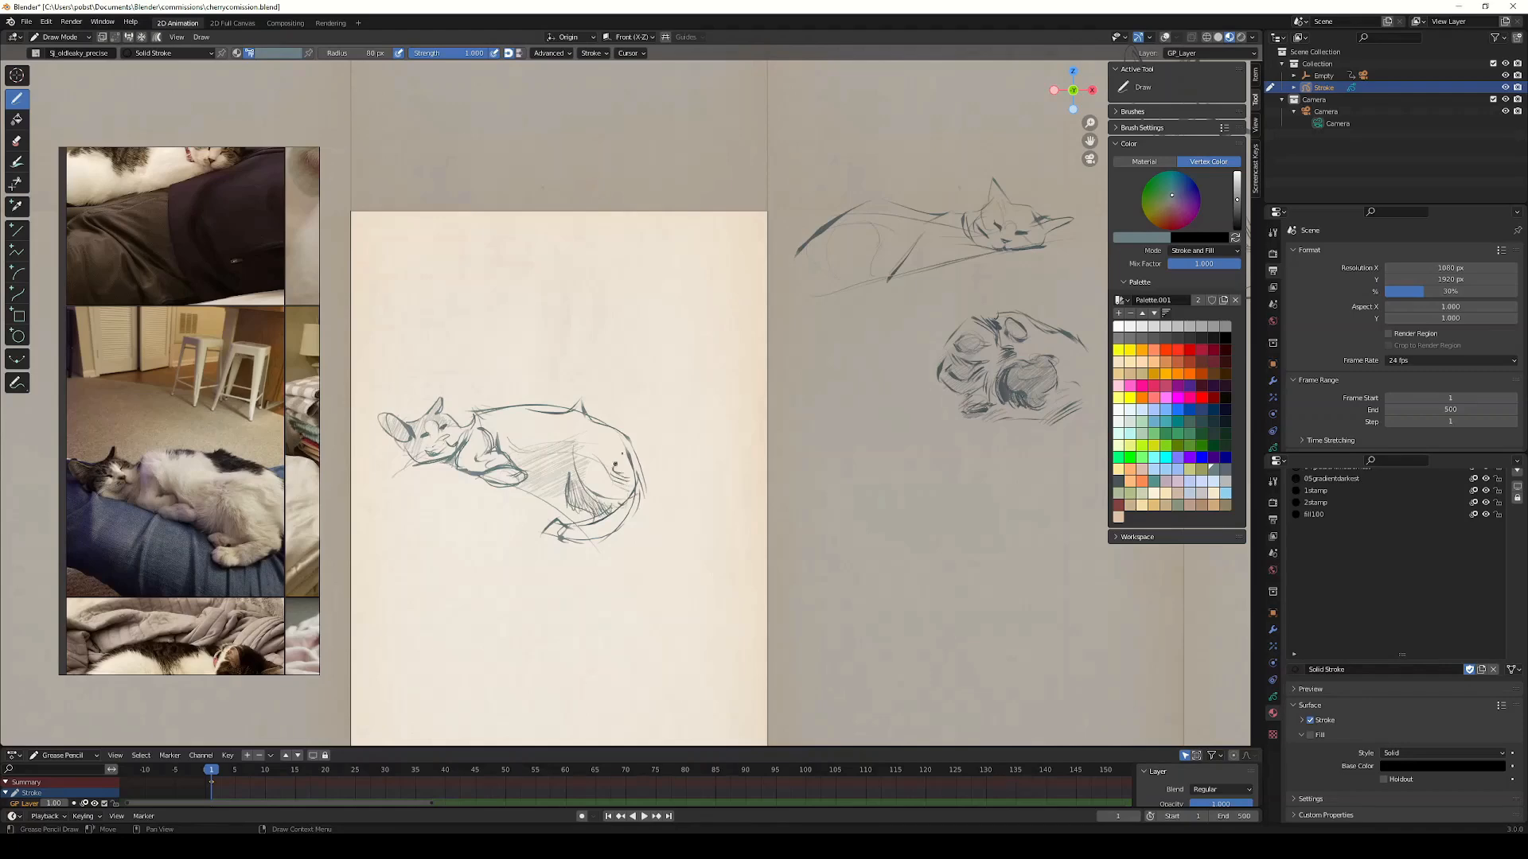
# Step: Sketch the sleeping cat's hind paw next to the curled tail tip
pyautogui.moveTo(617, 580); pyautogui.dragTo(619, 581, button='middle')
pyautogui.moveTo(567, 512); pyautogui.dragTo(563, 519)
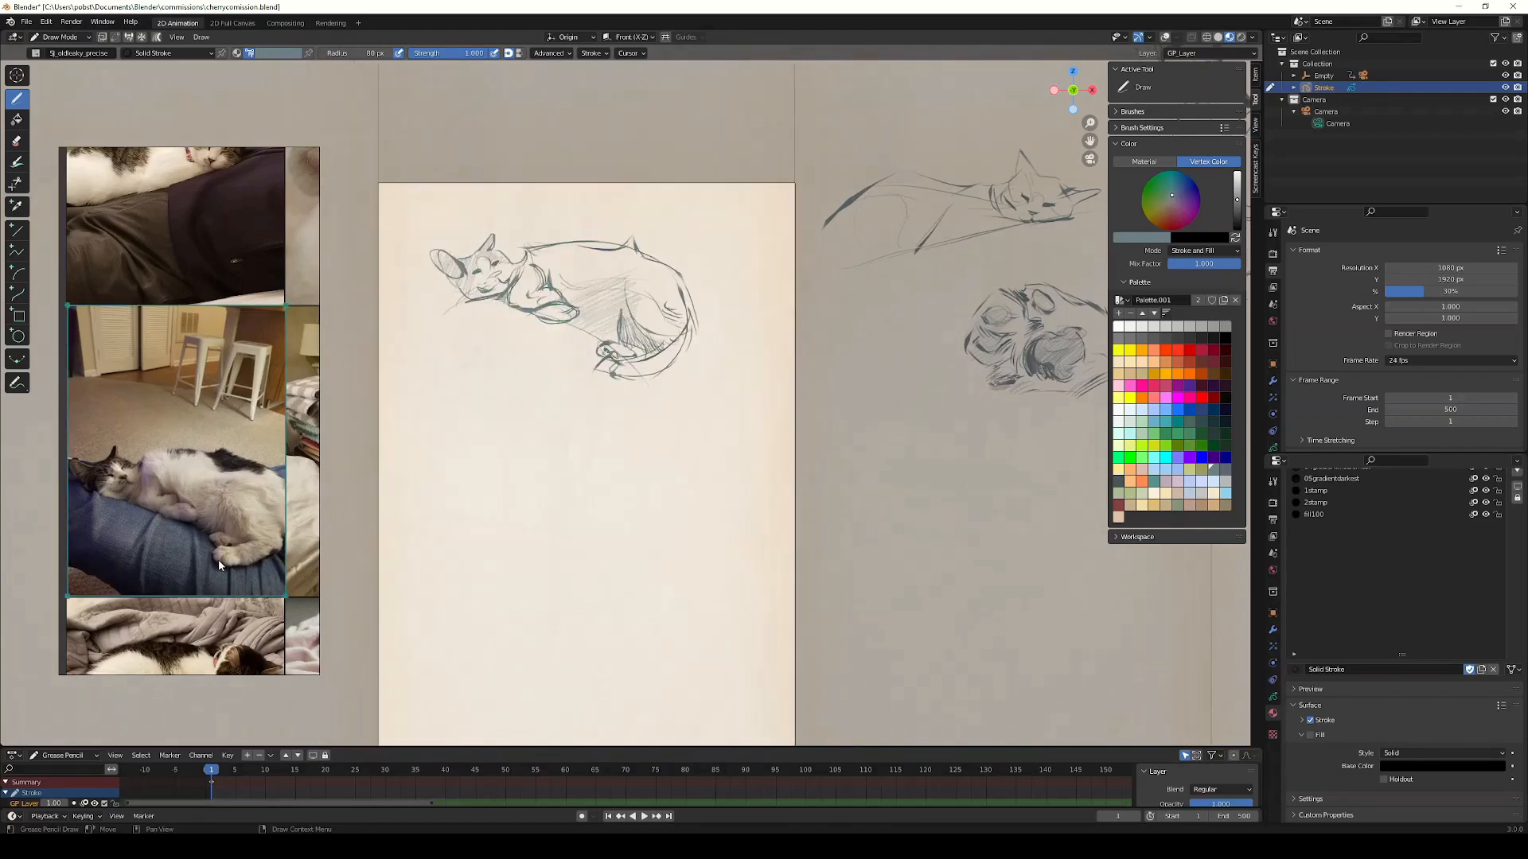
# Step: Mirror the reference photo of the cat on the blue jeans horizontally and save the file
pyautogui.moveTo(217, 560); pyautogui.dragTo(220, 558)
pyautogui.hotkey('alt', 'shift', 'h')
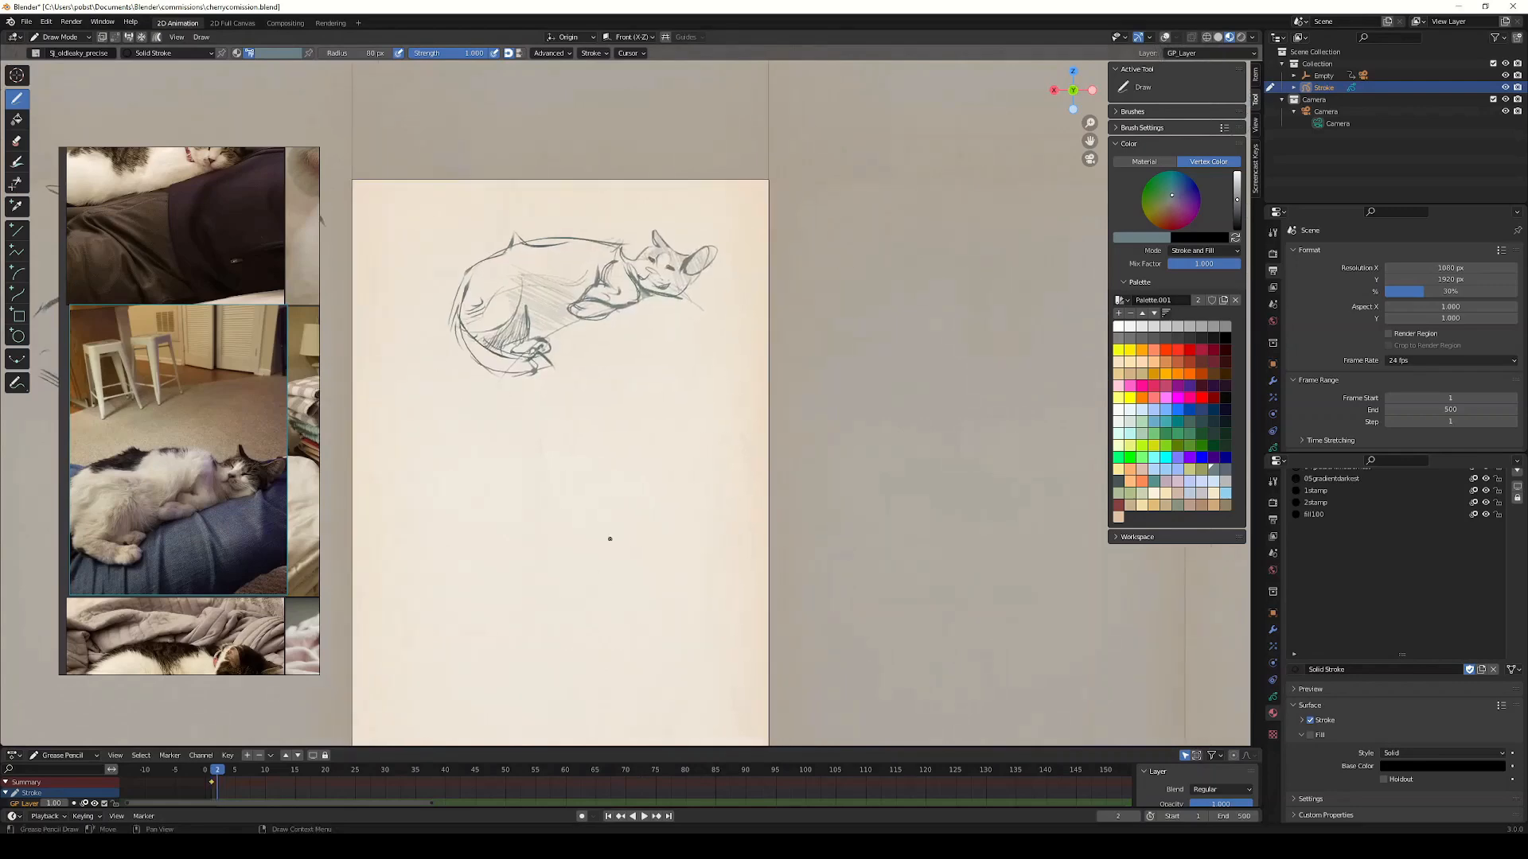
pyautogui.hotkey('ctrl', 's')
# Step: Sketch a second sleeping cat below the first one, following the mirrored reference photo
pyautogui.moveTo(478, 530)
pyautogui.mouseDown()
pyautogui.moveTo(641, 482)
pyautogui.moveTo(698, 446)
pyautogui.moveTo(627, 441)
pyautogui.moveTo(653, 413)
pyautogui.mouseUp()
pyautogui.moveTo(652, 422)
pyautogui.mouseDown()
pyautogui.moveTo(677, 440)
pyautogui.moveTo(625, 420)
pyautogui.mouseUp()
pyautogui.moveTo(625, 420)
pyautogui.mouseDown()
pyautogui.moveTo(489, 475)
pyautogui.moveTo(567, 507)
pyautogui.moveTo(571, 450)
pyautogui.moveTo(589, 478)
pyautogui.moveTo(611, 467)
pyautogui.moveTo(562, 463)
pyautogui.moveTo(702, 448)
pyautogui.moveTo(652, 430)
pyautogui.moveTo(669, 460)
pyautogui.moveTo(627, 447)
pyautogui.moveTo(707, 457)
pyautogui.mouseUp()
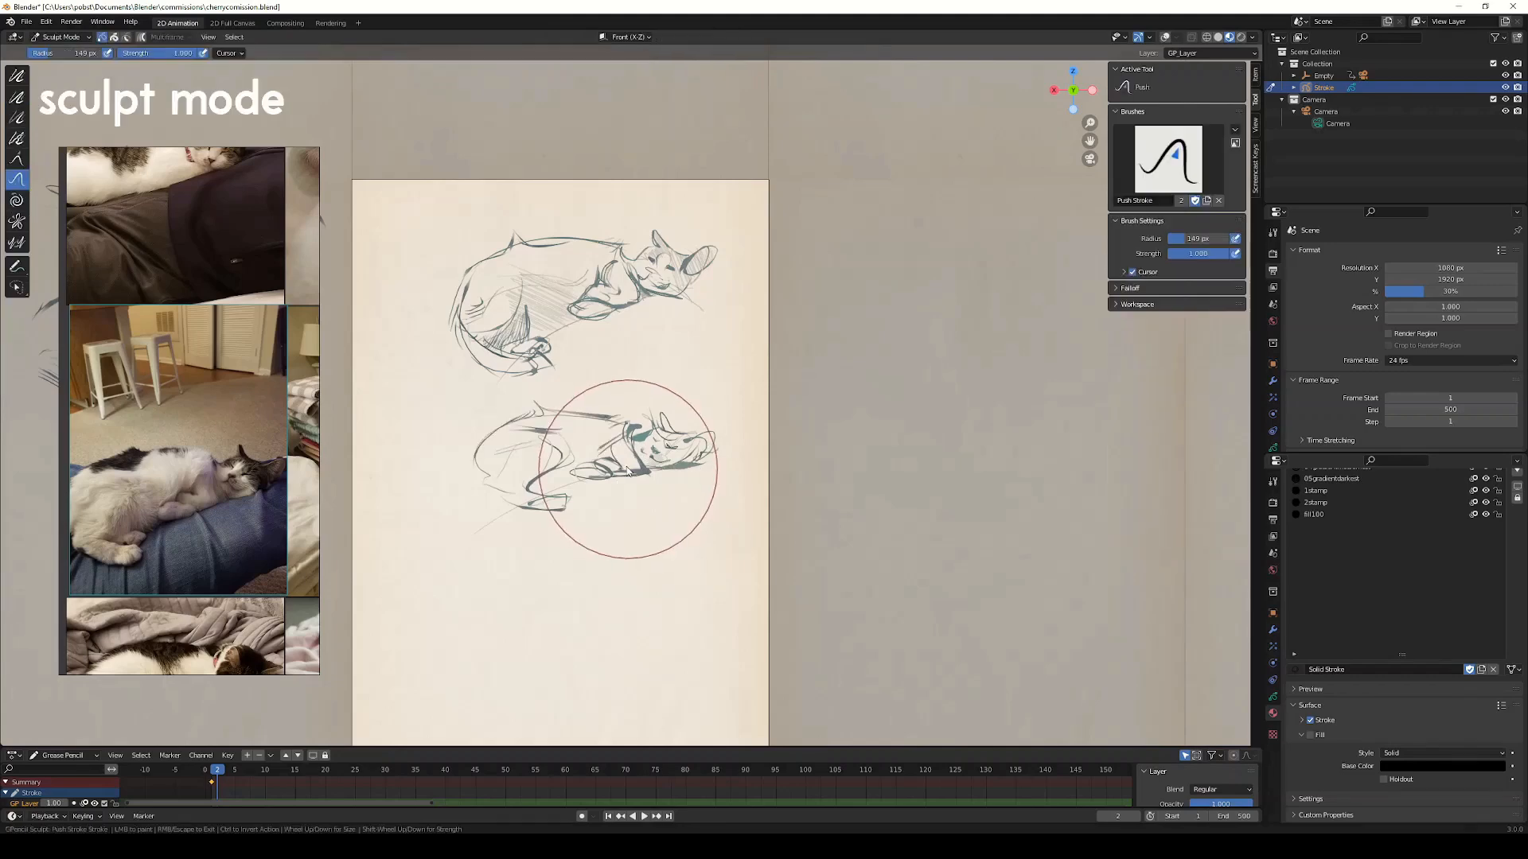
# Step: Push the second cat's head and chest strokes into shape in Sculpt Mode, and return to Draw Mode
pyautogui.moveTo(629, 472); pyautogui.dragTo(624, 464)
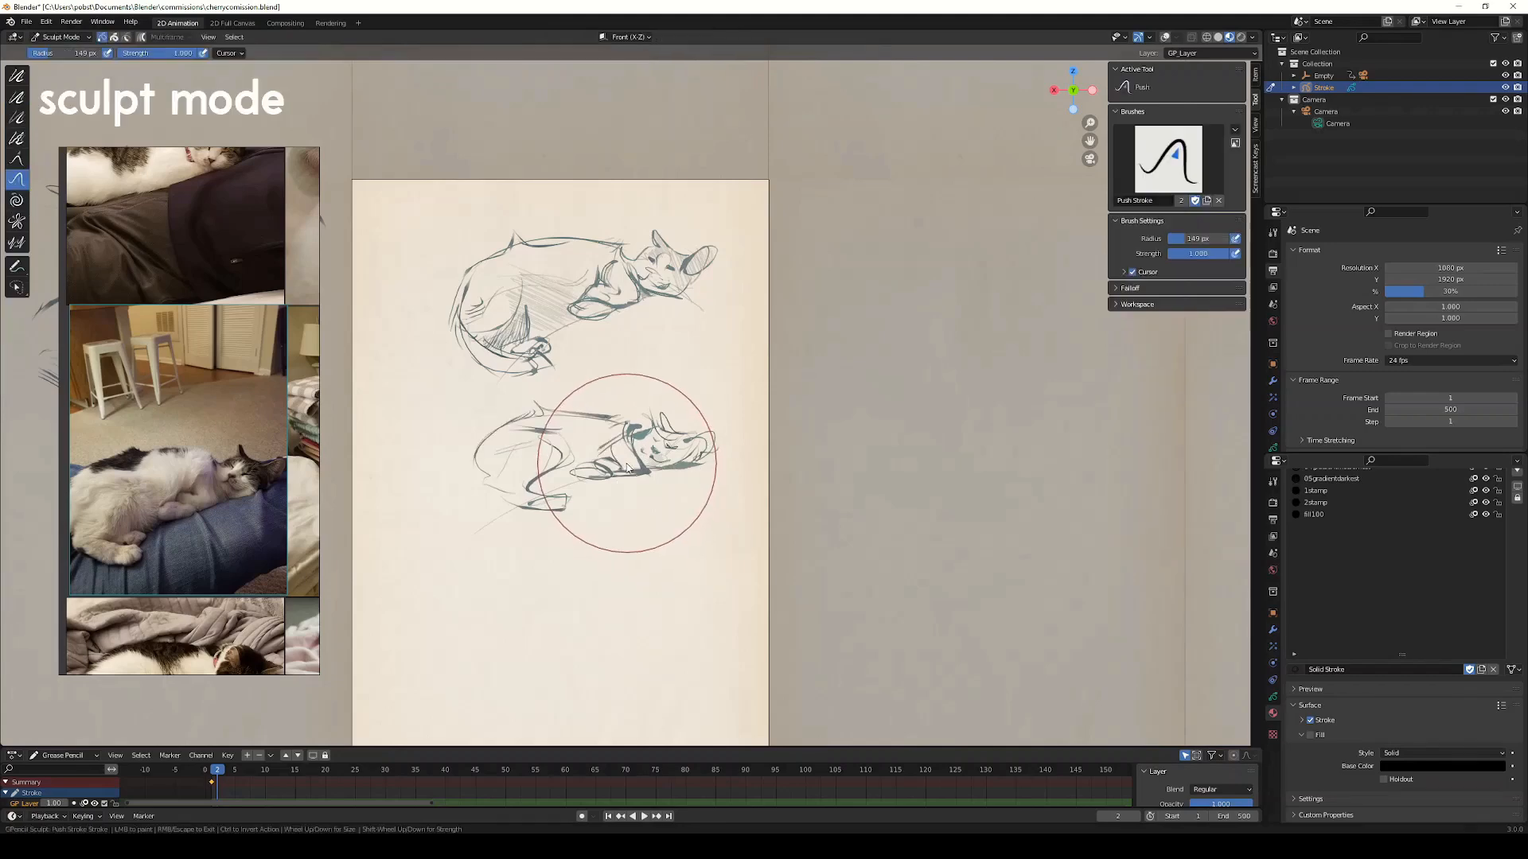
pyautogui.hotkey('ctrl', 'Tab')
pyautogui.click(615, 495)
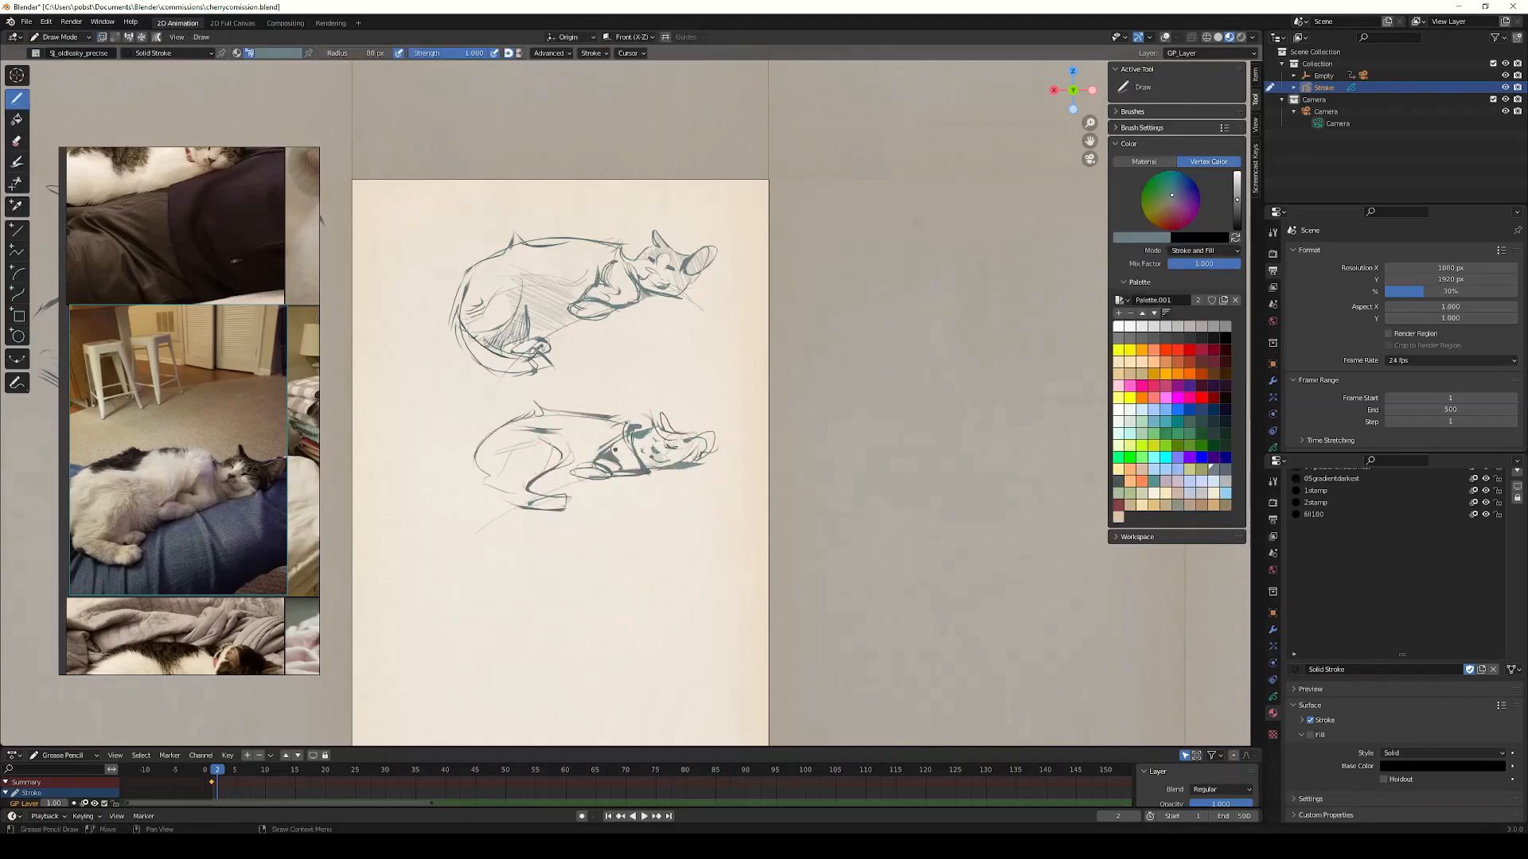
pyautogui.hotkey('ctrl', 'Tab')
pyautogui.click(636, 447)
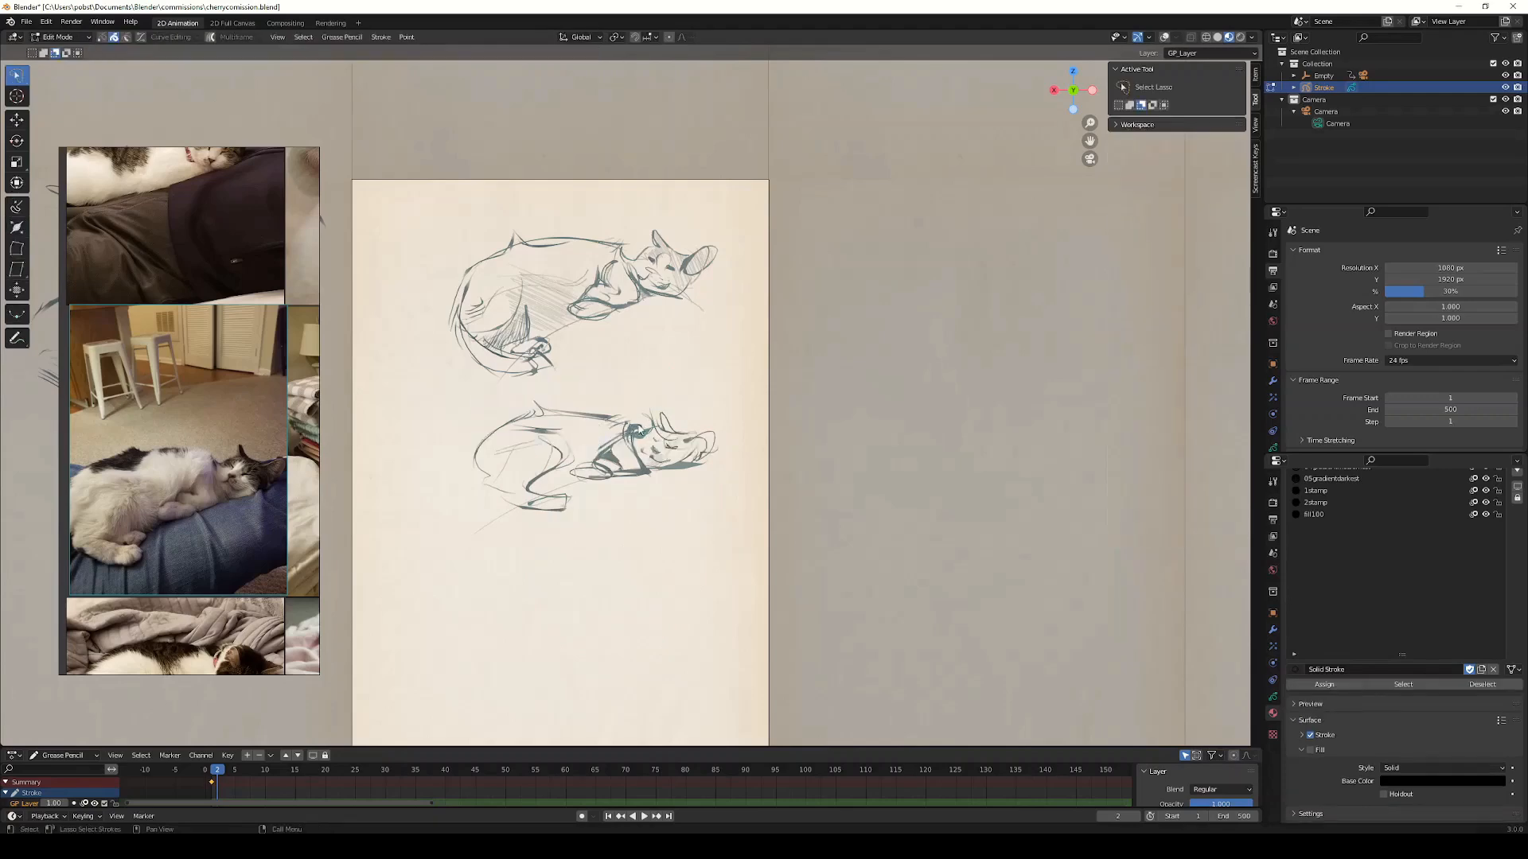
pyautogui.hotkey('ctrl', 'Tab')
pyautogui.click(624, 469)
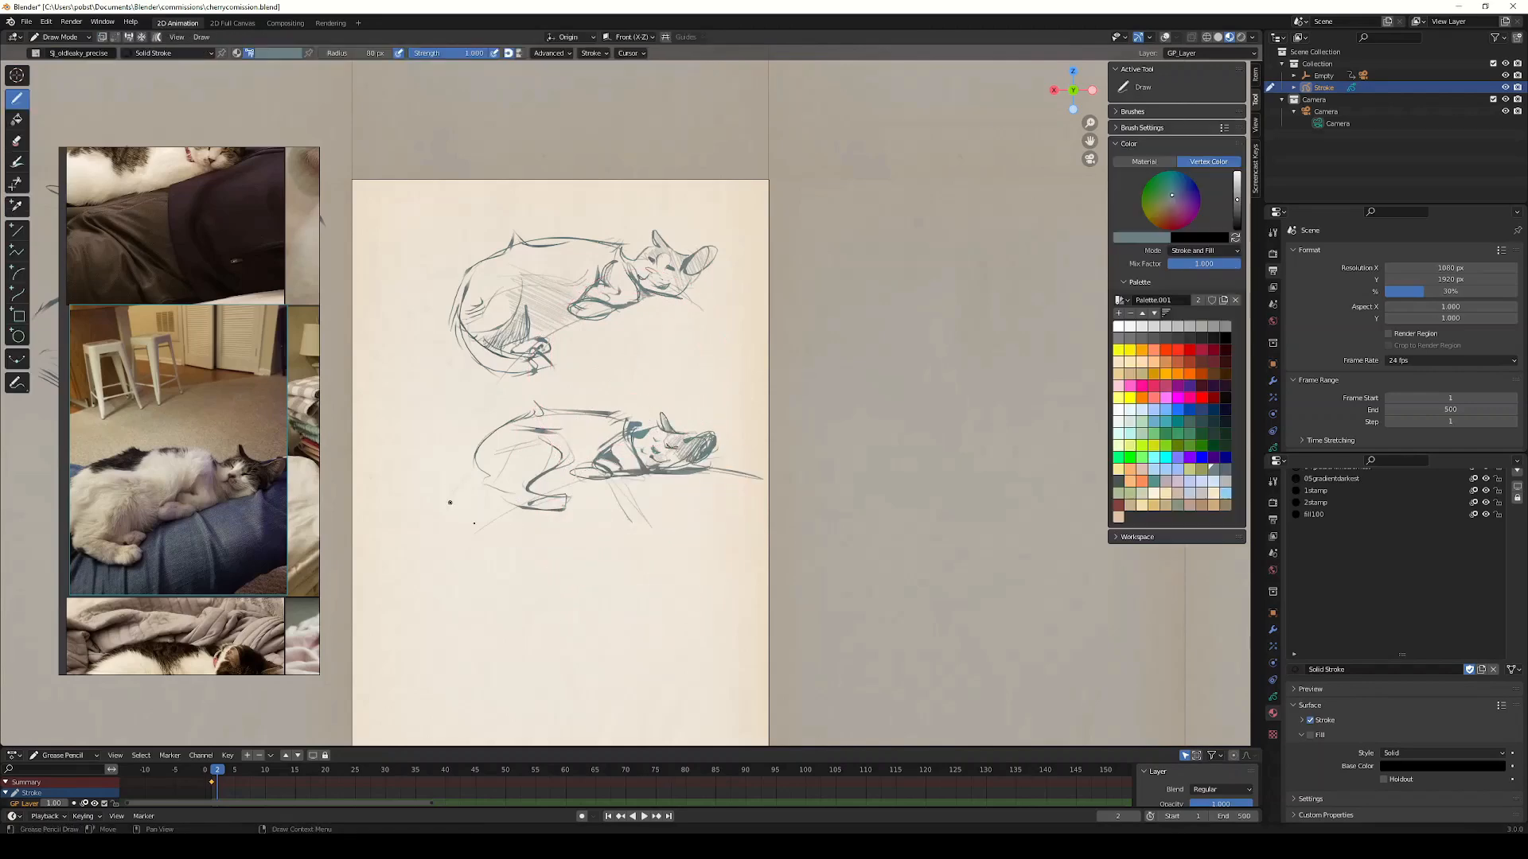
# Step: Sketch a long tail sweeping beneath the second sleeping cat
pyautogui.moveTo(459, 551); pyautogui.dragTo(686, 528)
pyautogui.moveTo(512, 527)
pyautogui.mouseDown()
pyautogui.moveTo(458, 485)
pyautogui.moveTo(584, 528)
pyautogui.mouseUp()
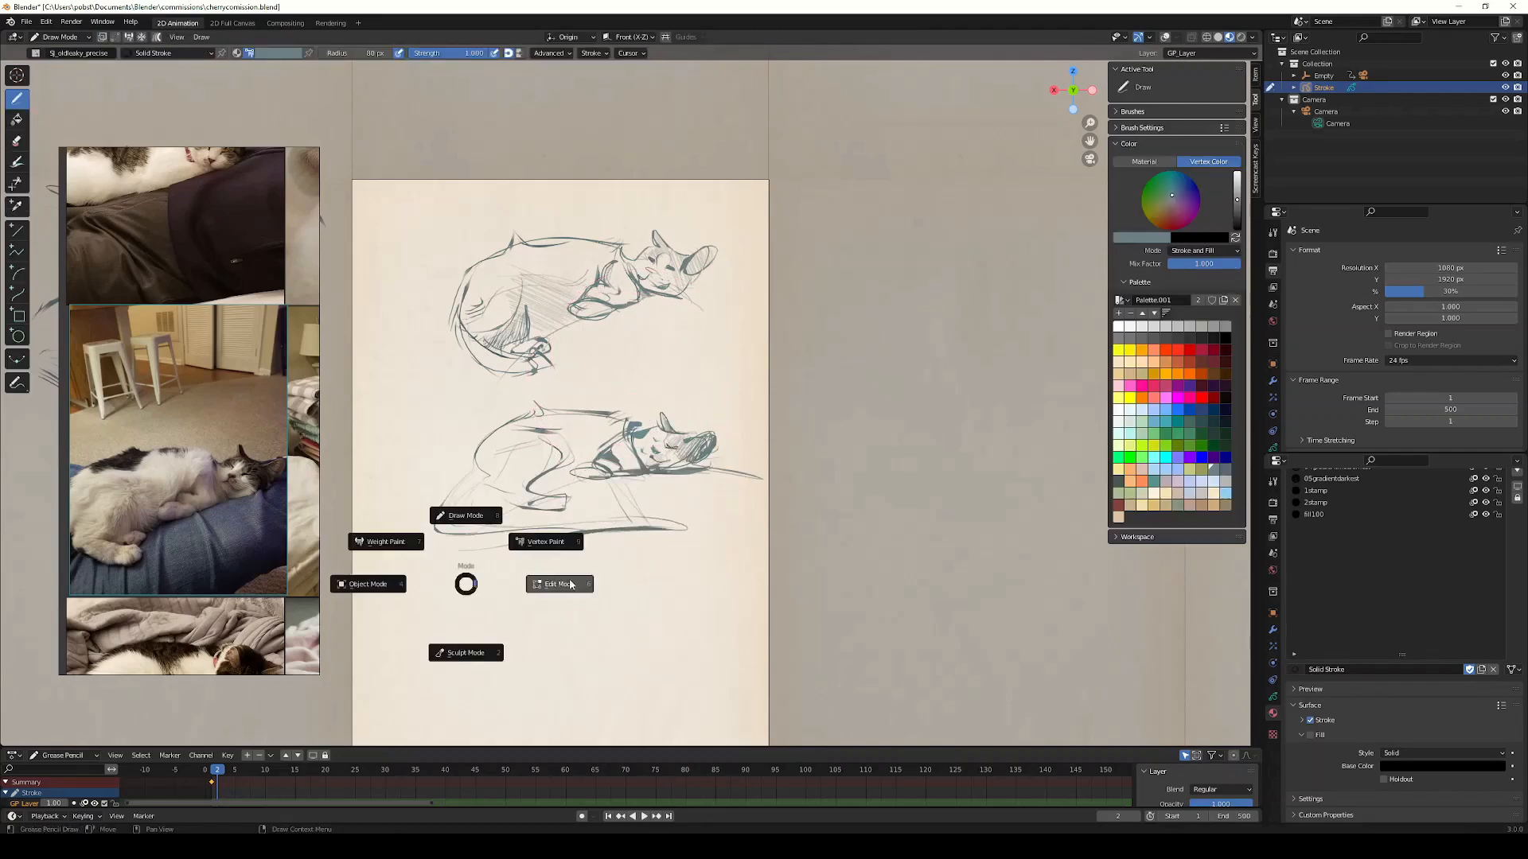
# Step: Move and rotate the new tail strokes in Edit Mode to fit under the second cat, and return to Draw Mode
pyautogui.press('Tab')
pyautogui.click(689, 535)
pyautogui.press('g')
pyautogui.click(685, 574)
pyautogui.press('r')
pyautogui.click(684, 602)
pyautogui.press('Tab')
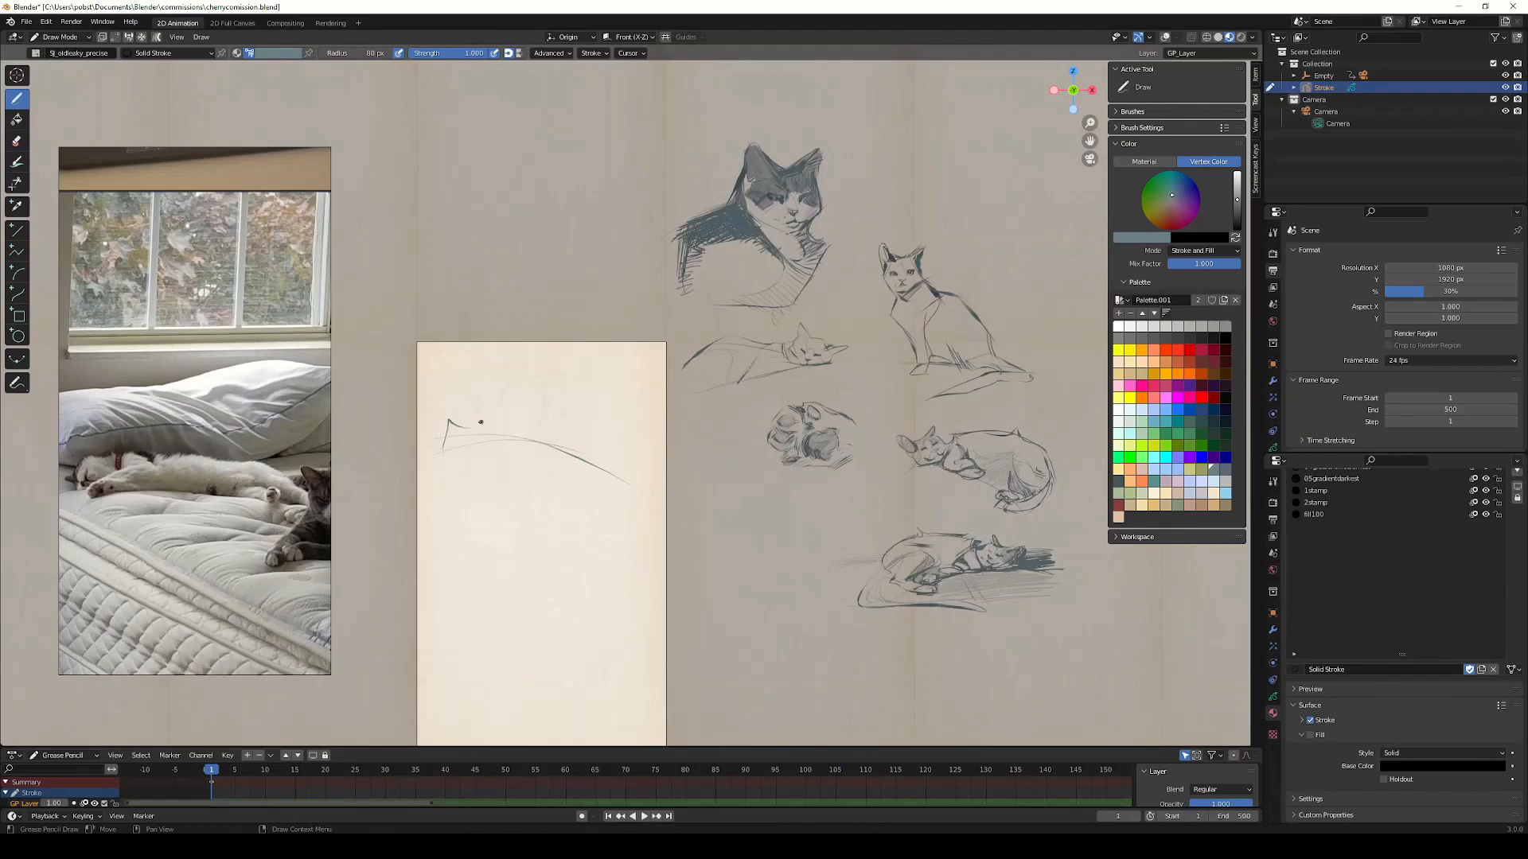
# Step: Sketch the ears, head and outstretched foreleg of the cat lying on the mattress
pyautogui.moveTo(465, 430)
pyautogui.mouseDown()
pyautogui.moveTo(501, 420)
pyautogui.moveTo(570, 450)
pyautogui.moveTo(431, 446)
pyautogui.mouseUp()
pyautogui.moveTo(440, 436); pyautogui.dragTo(460, 447)
pyautogui.moveTo(433, 456)
pyautogui.mouseDown()
pyautogui.moveTo(513, 443)
pyautogui.moveTo(538, 455)
pyautogui.mouseUp()
pyautogui.moveTo(490, 444)
pyautogui.mouseDown()
pyautogui.moveTo(533, 447)
pyautogui.moveTo(495, 434)
pyautogui.mouseUp()
pyautogui.moveTo(471, 431); pyautogui.dragTo(463, 447)
pyautogui.keyDown('ctrl'); pyautogui.moveTo(469, 457); pyautogui.dragTo(470, 414, button='middle'); pyautogui.keyUp('ctrl')
pyautogui.moveTo(425, 435); pyautogui.dragTo(434, 451)
pyautogui.moveTo(414, 448); pyautogui.dragTo(409, 456)
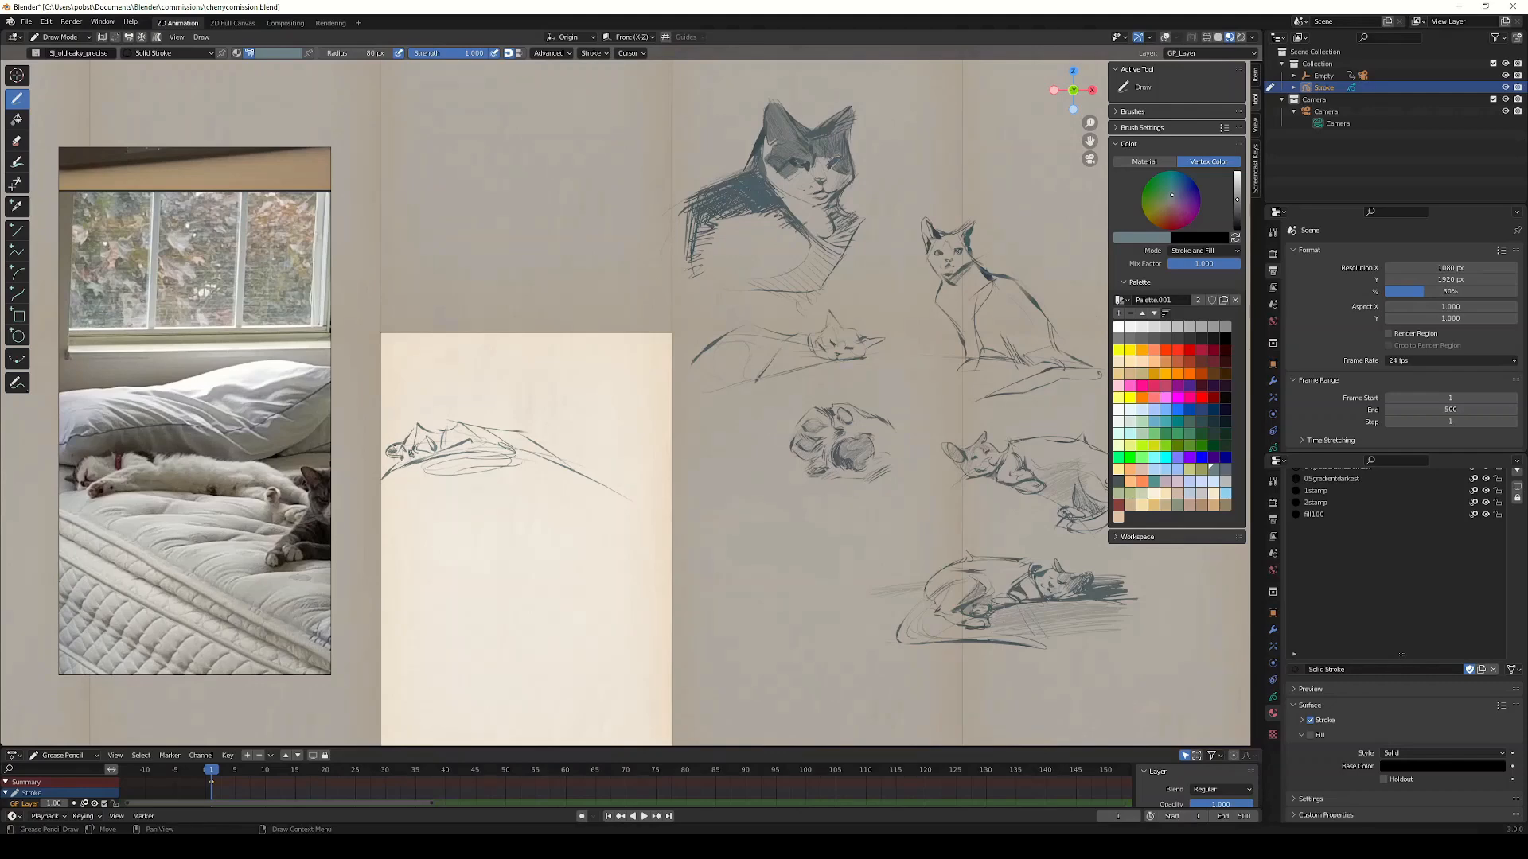
# Step: Refine the stretched-out cat's ear, darken the underside of its foreleg and extend the upper body line
pyautogui.moveTo(437, 418); pyautogui.dragTo(456, 431)
pyautogui.moveTo(424, 462)
pyautogui.mouseDown()
pyautogui.moveTo(466, 473)
pyautogui.moveTo(523, 460)
pyautogui.mouseUp()
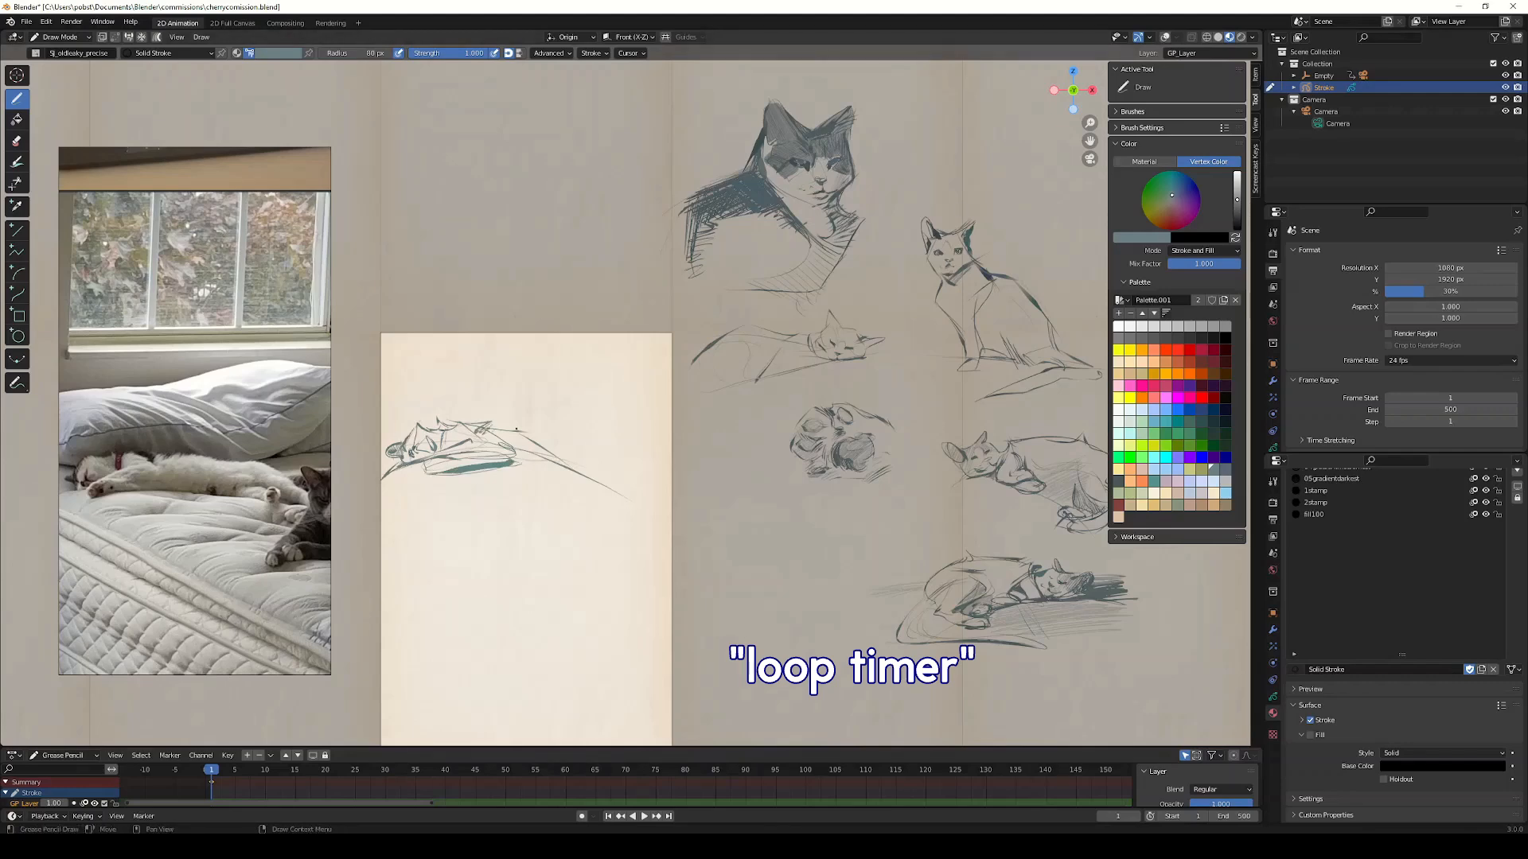
pyautogui.moveTo(490, 420); pyautogui.dragTo(586, 437)
# Step: Shade the stretched-out cat's head and foreleg with the 04 gradient material
pyautogui.press('u')
pyautogui.moveTo(475, 442)
pyautogui.mouseDown()
pyautogui.moveTo(444, 434)
pyautogui.moveTo(401, 460)
pyautogui.mouseUp()
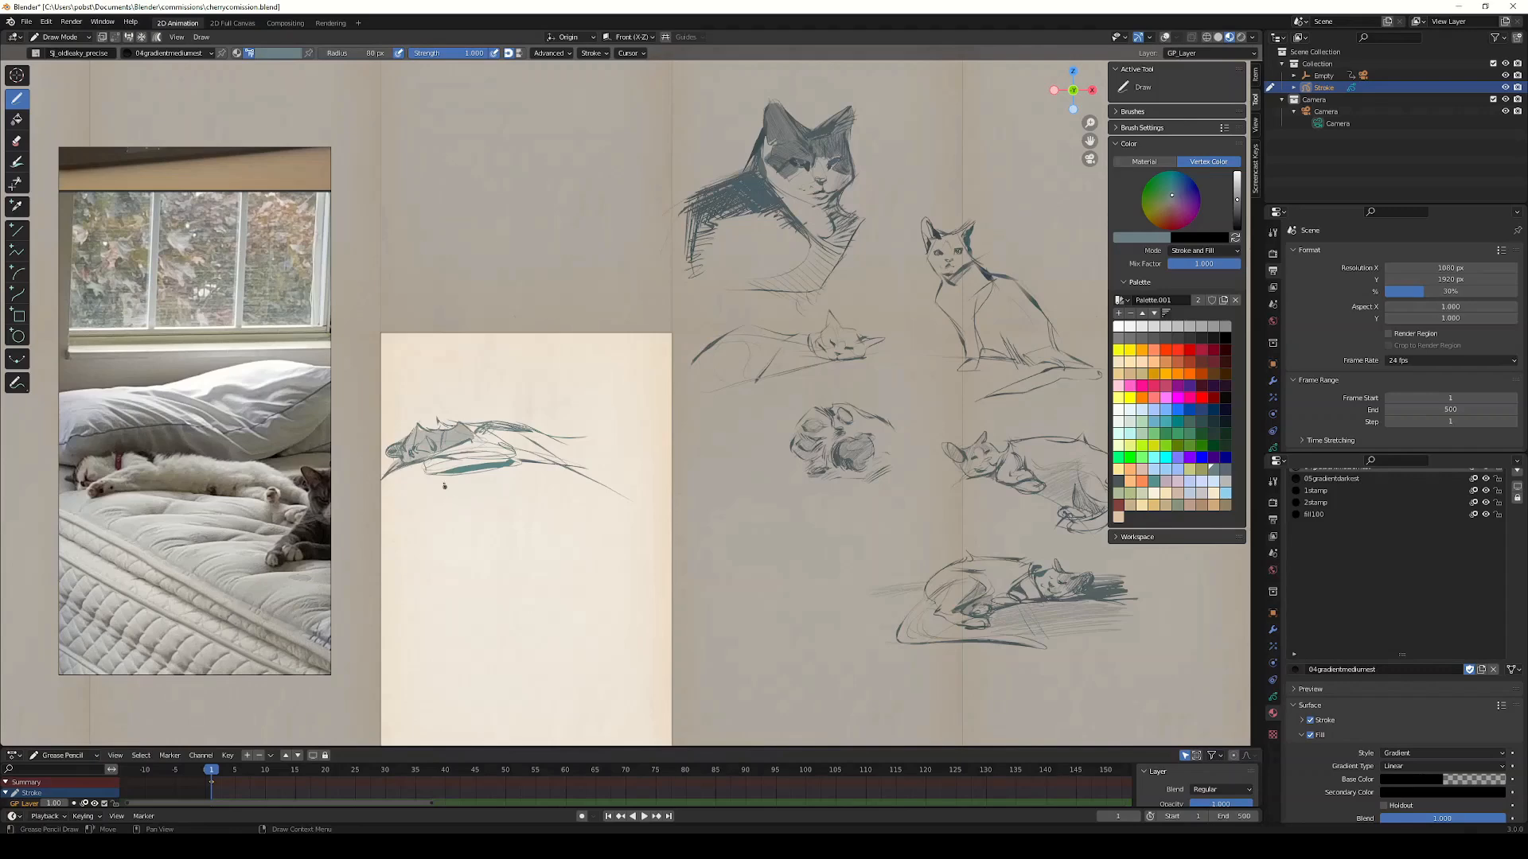
pyautogui.moveTo(424, 472)
pyautogui.mouseDown()
pyautogui.moveTo(523, 452)
pyautogui.moveTo(586, 473)
pyautogui.moveTo(425, 470)
pyautogui.moveTo(542, 470)
pyautogui.moveTo(463, 461)
pyautogui.mouseUp()
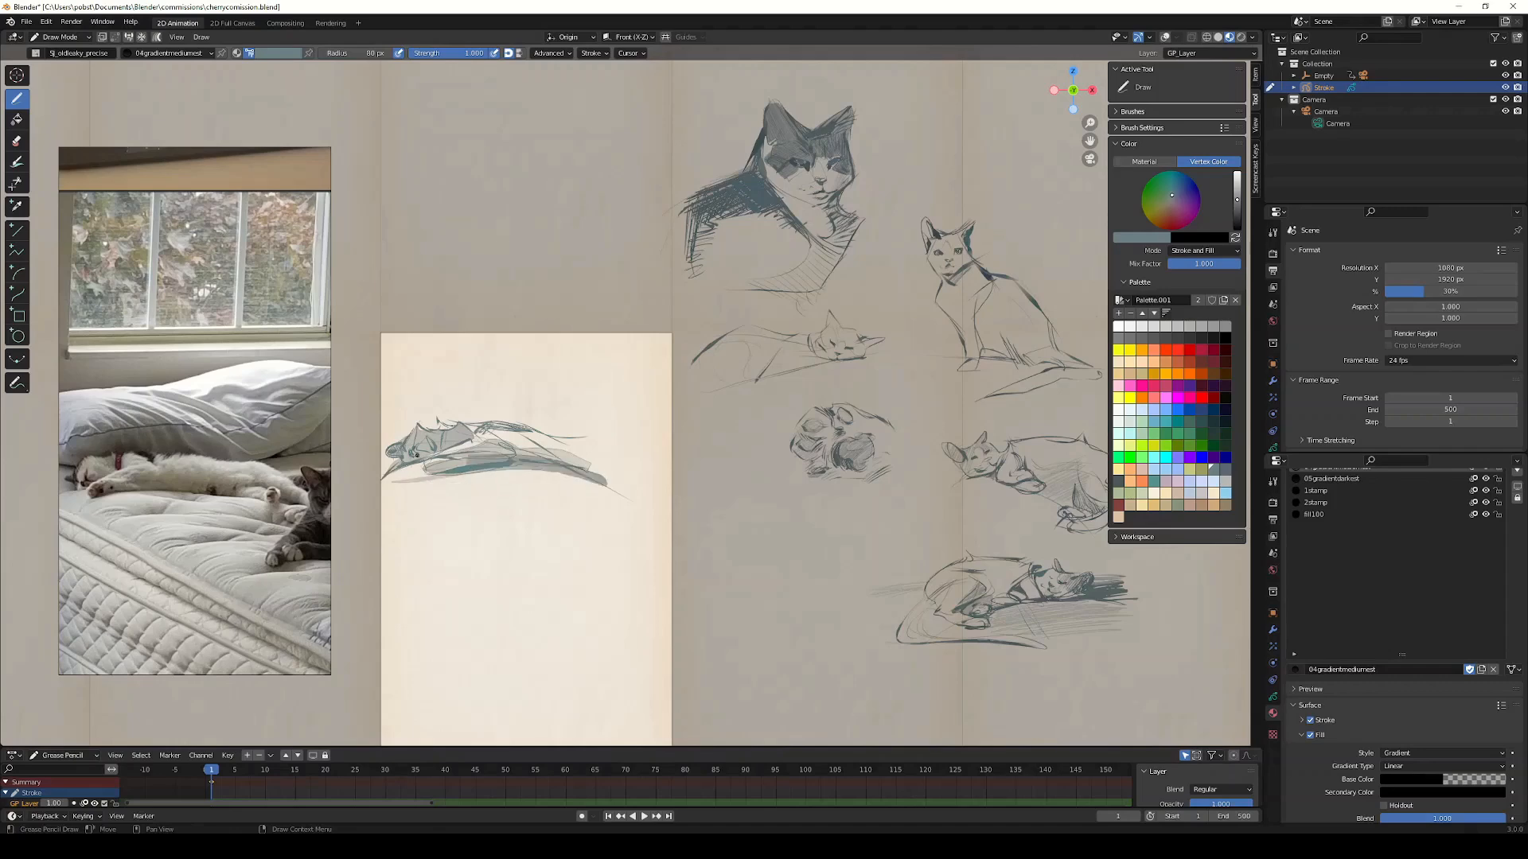
# Step: Switch to the Solid Stroke material and sketch the stretched-out cat's rear body line and paw end
pyautogui.press('u')
pyautogui.click(542, 463)
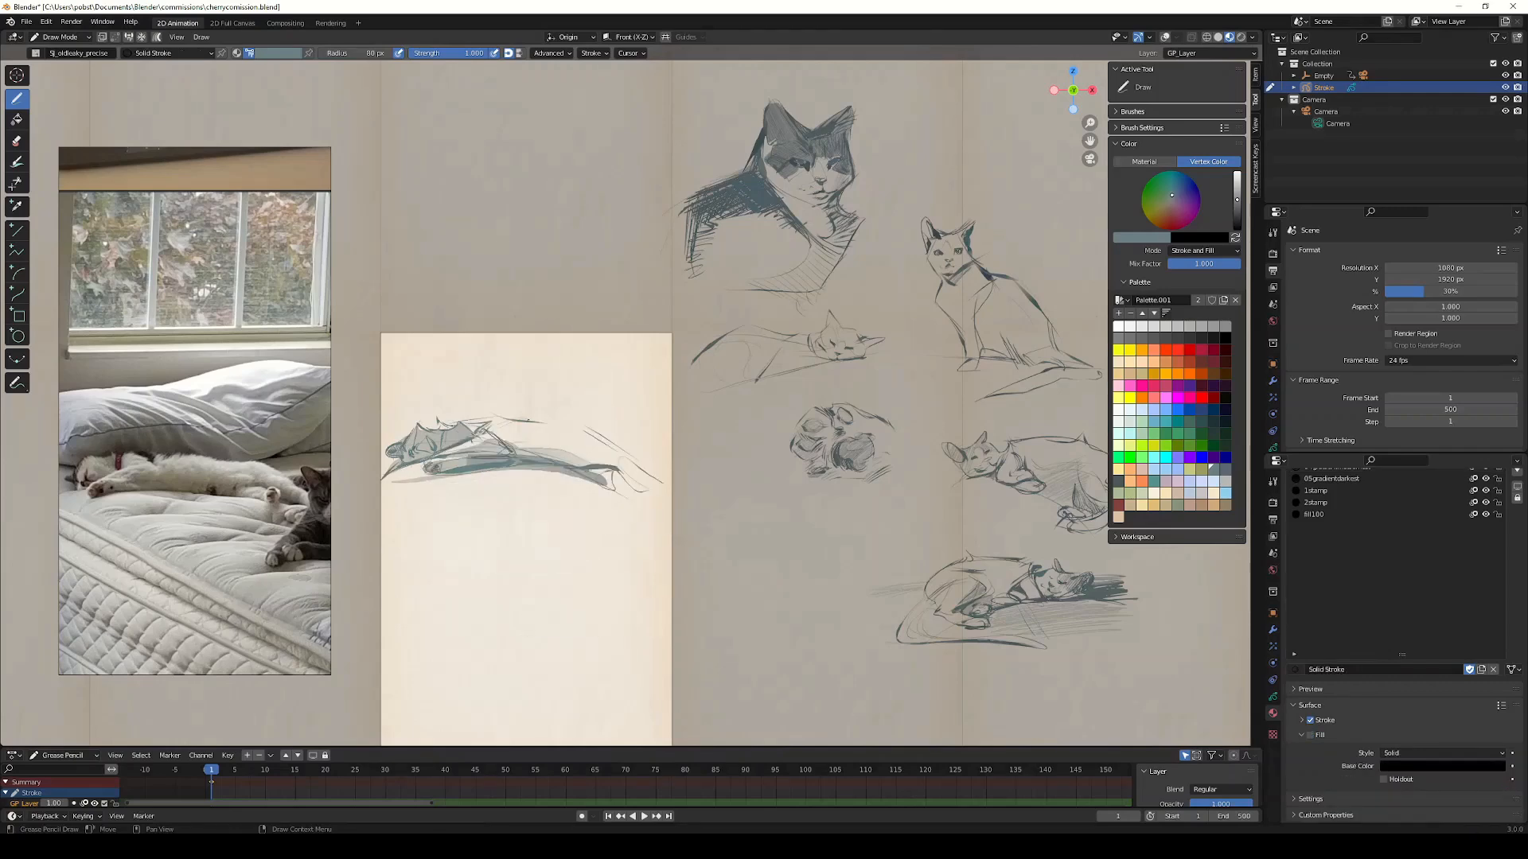
pyautogui.moveTo(562, 430); pyautogui.dragTo(672, 449)
pyautogui.moveTo(593, 475); pyautogui.dragTo(617, 487)
pyautogui.moveTo(629, 478); pyautogui.dragTo(667, 496)
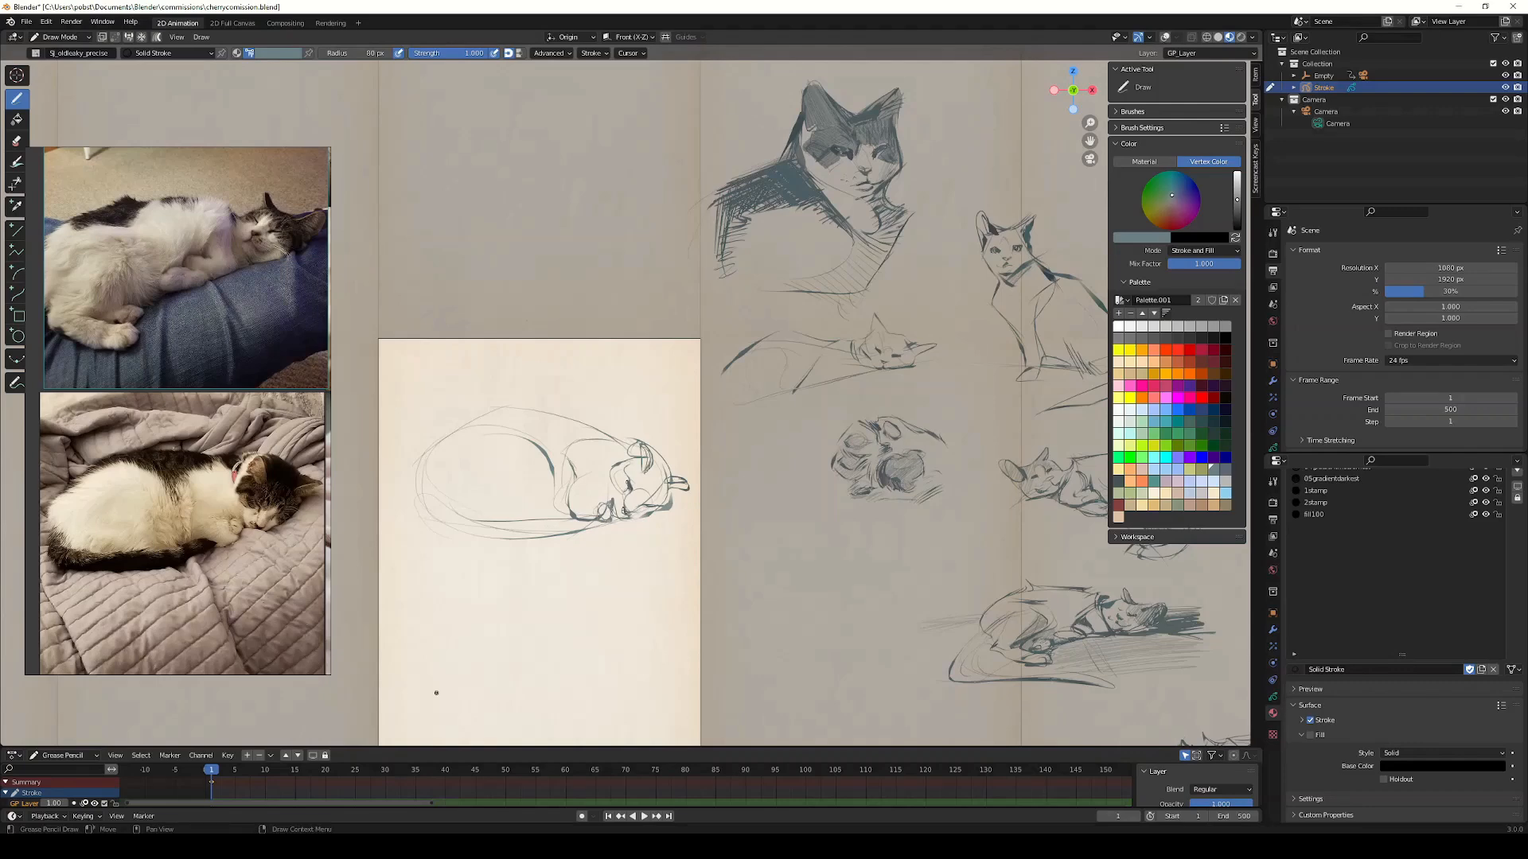
# Step: Sketch the ear, neck and long back contour of the curled-up cat lying on the quilt
pyautogui.moveTo(634, 441); pyautogui.dragTo(612, 457)
pyautogui.moveTo(594, 429)
pyautogui.mouseDown()
pyautogui.moveTo(636, 440)
pyautogui.moveTo(619, 447)
pyautogui.mouseUp()
pyautogui.moveTo(602, 431)
pyautogui.mouseDown()
pyautogui.moveTo(632, 443)
pyautogui.moveTo(455, 411)
pyautogui.moveTo(418, 481)
pyautogui.mouseUp()
pyautogui.rightClick(589, 577)
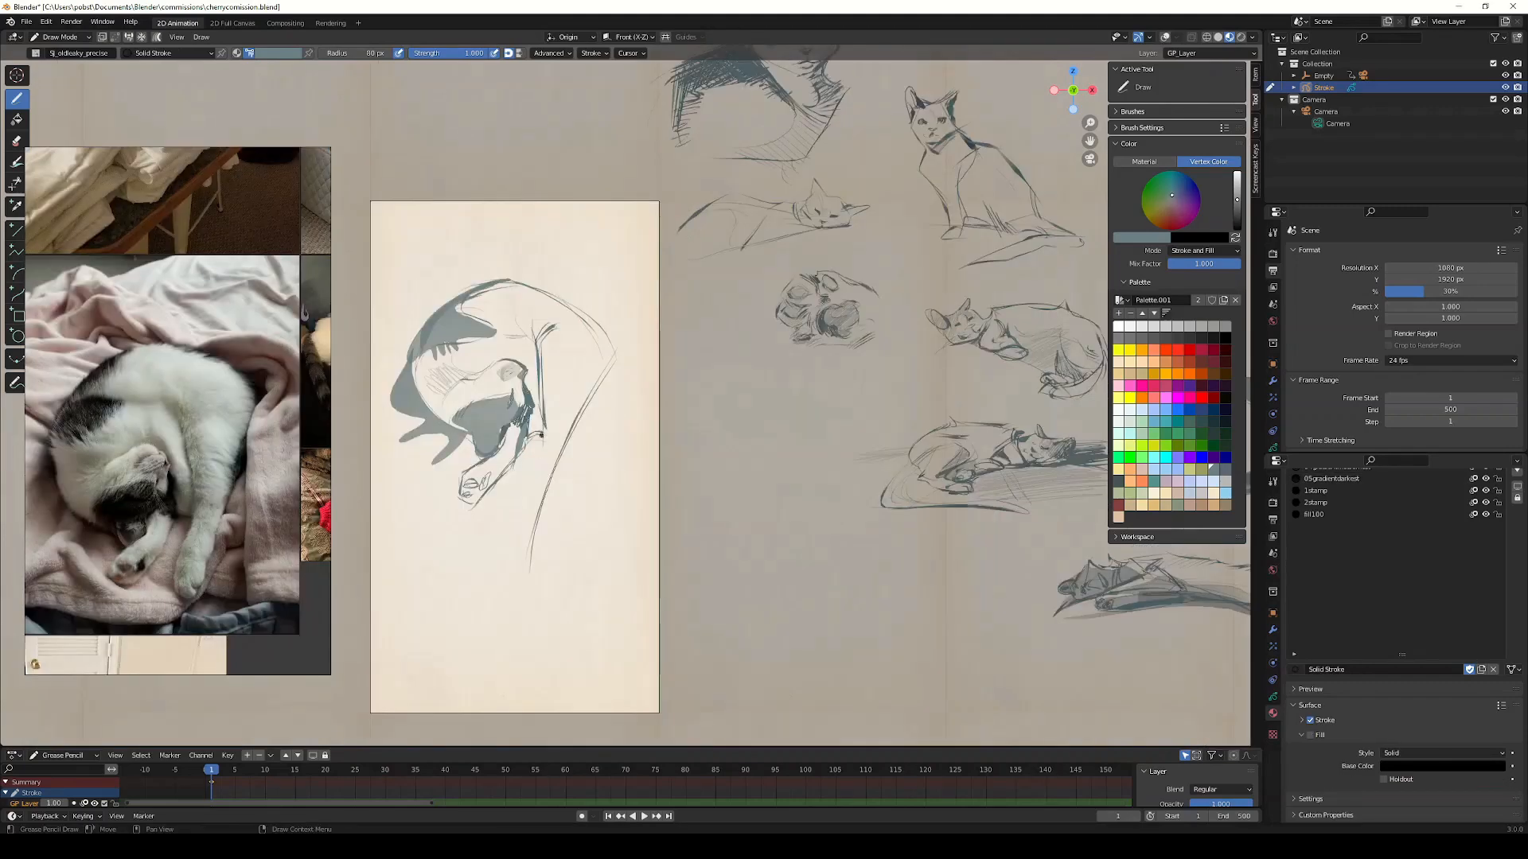
# Step: Sketch the long foreleg and shoulder contour of the cat curled on the pink blanket
pyautogui.moveTo(541, 435)
pyautogui.mouseDown()
pyautogui.moveTo(528, 541)
pyautogui.moveTo(534, 526)
pyautogui.mouseUp()
pyautogui.moveTo(539, 490)
pyautogui.mouseDown()
pyautogui.moveTo(528, 539)
pyautogui.moveTo(609, 341)
pyautogui.mouseUp()
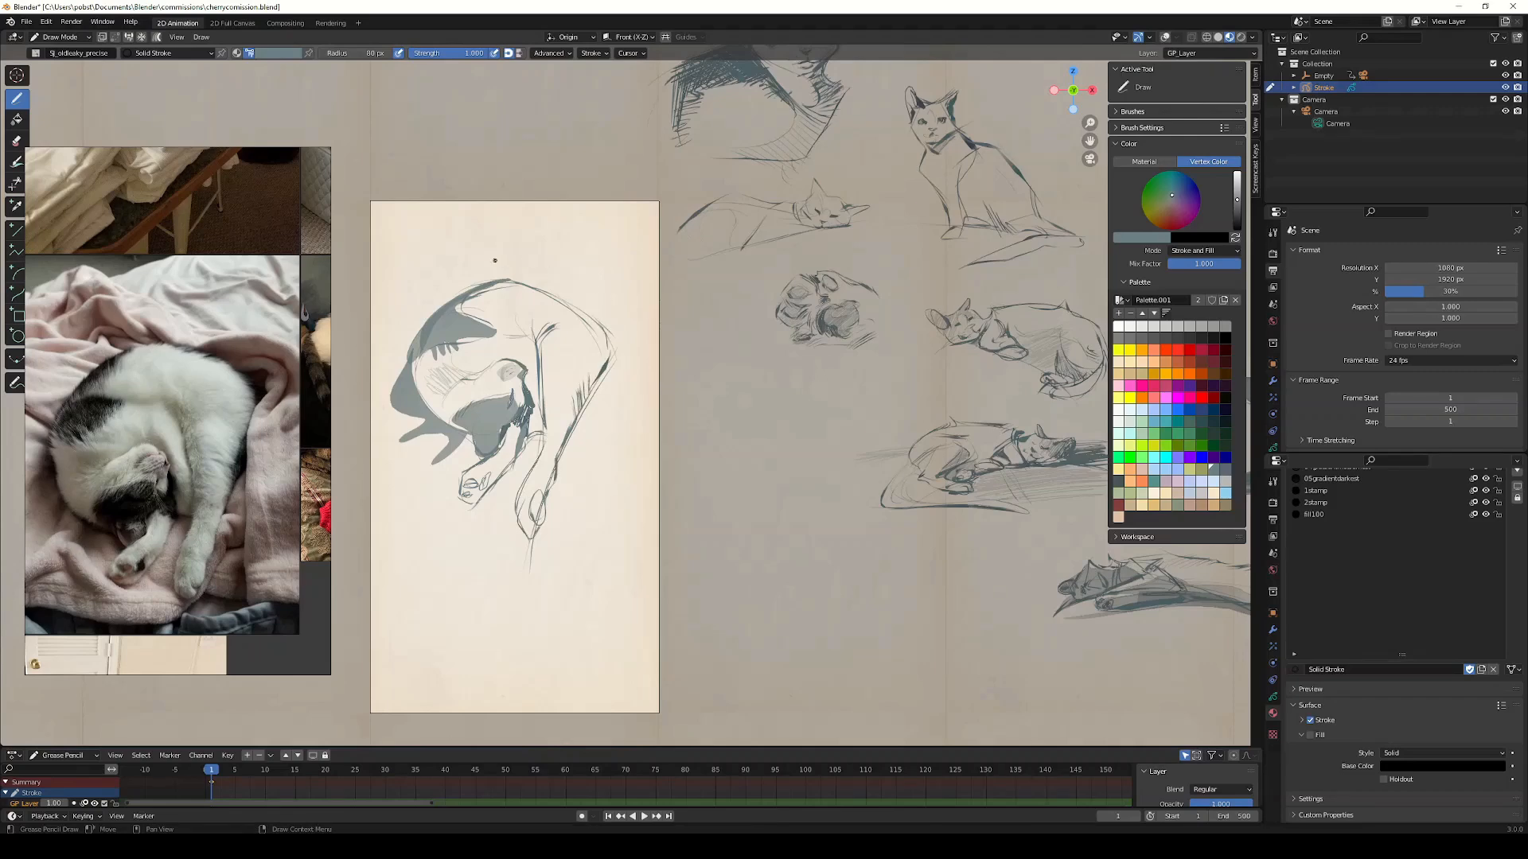
# Step: Shade the pink-blanket cat's forelegs, chest and shoulder with the 03gradientlightmedium material
pyautogui.press('u')
pyautogui.moveTo(517, 434); pyautogui.dragTo(463, 487)
pyautogui.moveTo(535, 434); pyautogui.dragTo(529, 540)
pyautogui.moveTo(538, 371); pyautogui.dragTo(530, 325)
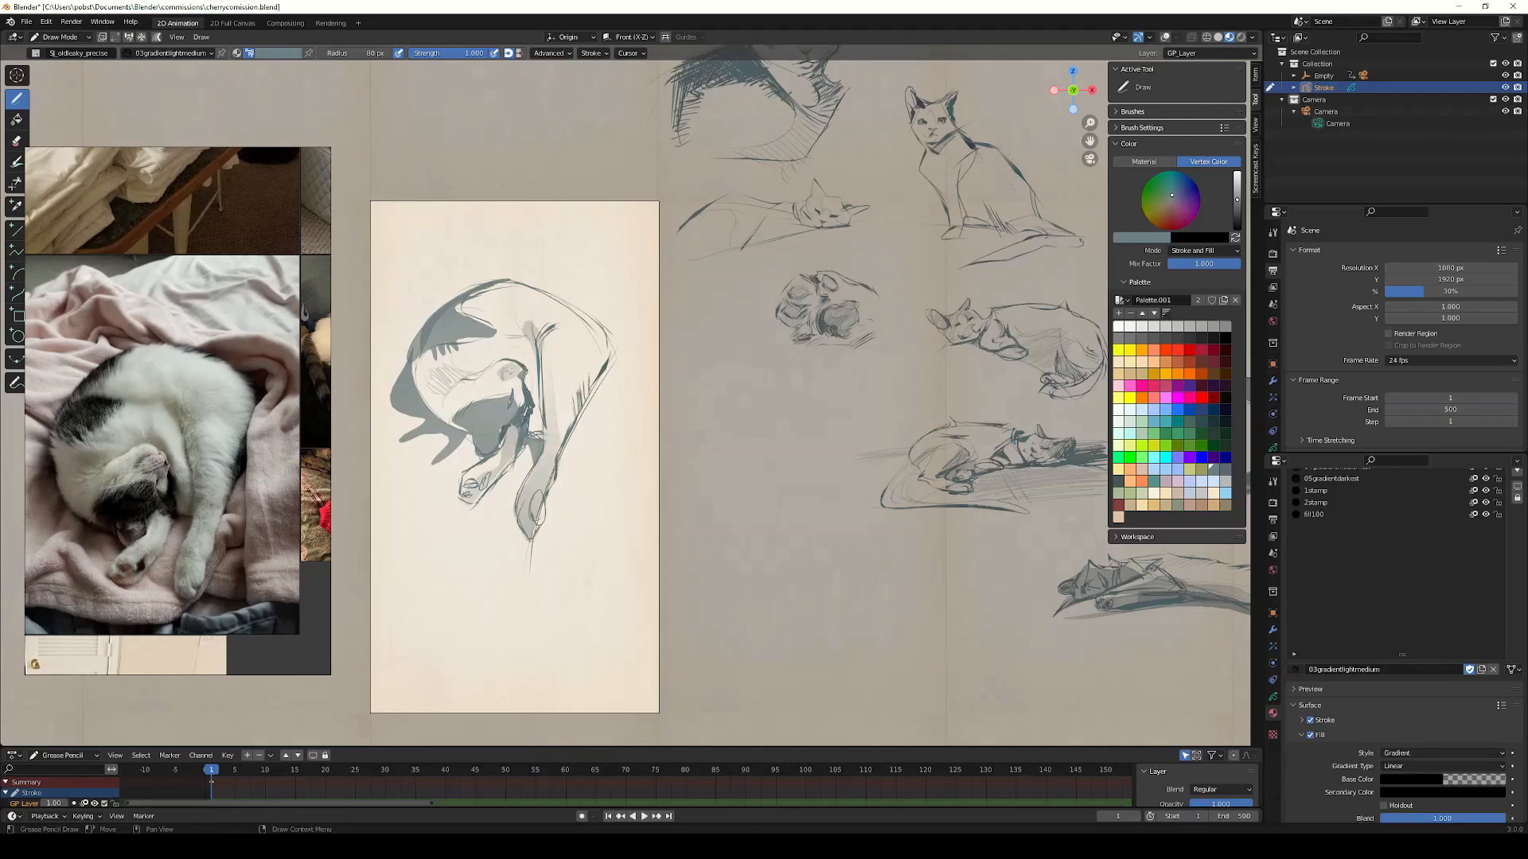
pyautogui.moveTo(530, 433)
pyautogui.mouseDown()
pyautogui.moveTo(537, 408)
pyautogui.moveTo(503, 386)
pyautogui.mouseUp()
pyautogui.moveTo(534, 381)
pyautogui.keyDown('ctrl'); pyautogui.mouseDown(button='middle')
pyautogui.moveTo(552, 600)
pyautogui.moveTo(569, 430)
pyautogui.mouseUp(button='middle'); pyautogui.keyUp('ctrl')
pyautogui.moveTo(538, 385)
pyautogui.mouseDown()
pyautogui.moveTo(543, 435)
pyautogui.moveTo(609, 367)
pyautogui.moveTo(621, 340)
pyautogui.moveTo(602, 328)
pyautogui.mouseUp()
# Step: Return to the Solid Stroke material and sketch the raised paw, back and hatched tail of the cat reclining on black fabric
pyautogui.press('u')
pyautogui.click(570, 480)
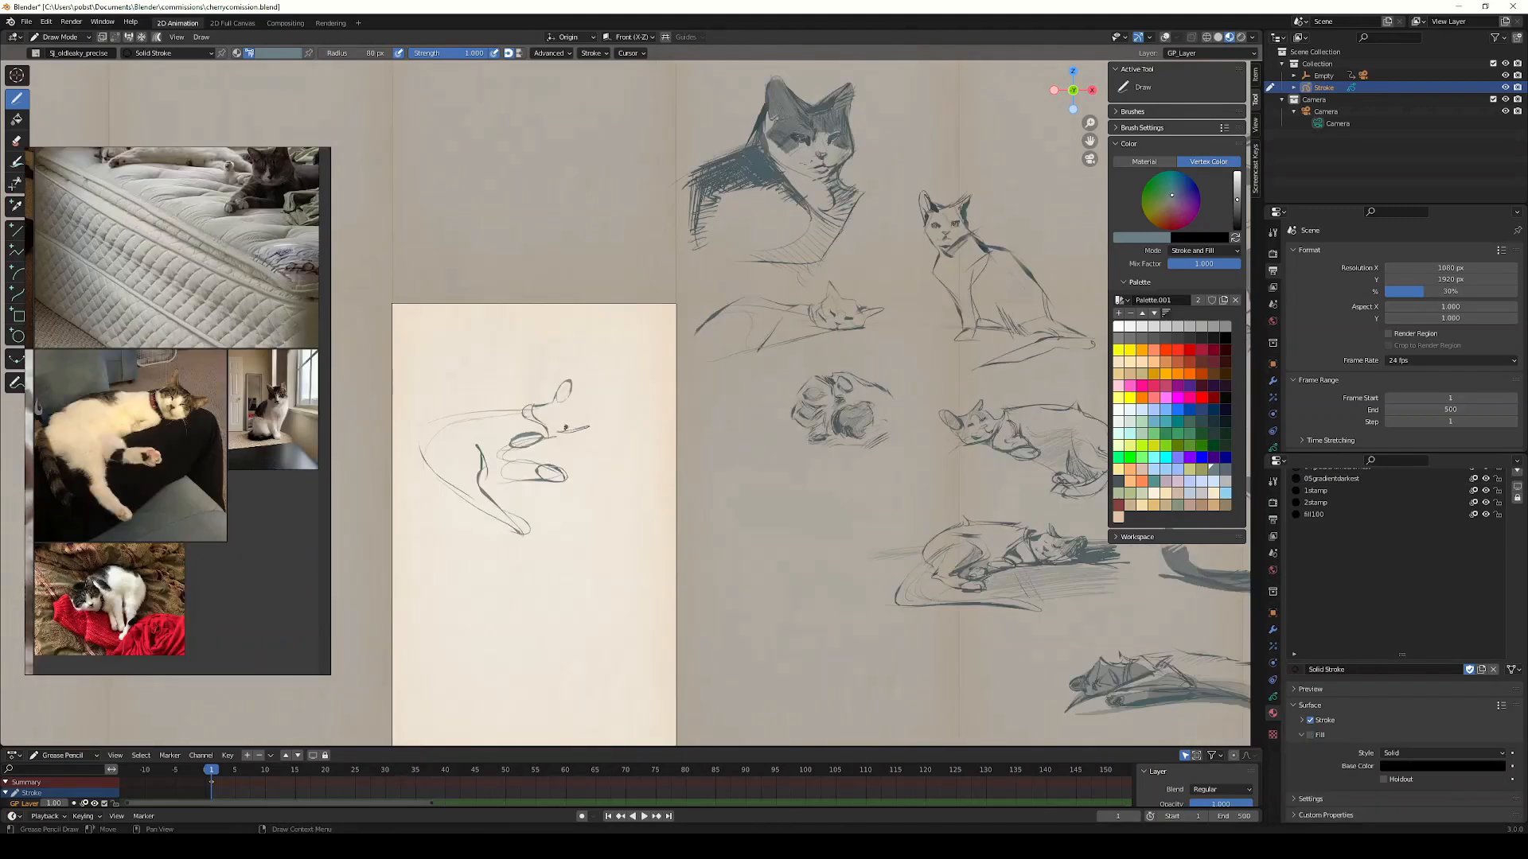
pyautogui.moveTo(557, 436); pyautogui.dragTo(606, 419)
pyautogui.moveTo(525, 427)
pyautogui.mouseDown()
pyautogui.moveTo(507, 439)
pyautogui.moveTo(503, 408)
pyautogui.mouseUp()
pyautogui.moveTo(515, 403)
pyautogui.mouseDown()
pyautogui.moveTo(413, 430)
pyautogui.moveTo(459, 493)
pyautogui.mouseUp()
pyautogui.moveTo(416, 432); pyautogui.dragTo(447, 526)
pyautogui.moveTo(412, 456); pyautogui.dragTo(442, 510)
pyautogui.moveTo(443, 515)
pyautogui.mouseDown()
pyautogui.moveTo(483, 541)
pyautogui.moveTo(463, 529)
pyautogui.mouseUp()
pyautogui.moveTo(455, 517)
pyautogui.mouseDown()
pyautogui.moveTo(487, 544)
pyautogui.moveTo(417, 484)
pyautogui.mouseUp()
pyautogui.moveTo(415, 487)
pyautogui.mouseDown()
pyautogui.moveTo(403, 468)
pyautogui.moveTo(462, 531)
pyautogui.moveTo(414, 470)
pyautogui.mouseUp()
# Step: Shade the reclining cat's lower leg and back with the 04 gradient material
pyautogui.press('u')
pyautogui.click(446, 551)
pyautogui.moveTo(510, 465)
pyautogui.mouseDown()
pyautogui.moveTo(487, 484)
pyautogui.moveTo(538, 478)
pyautogui.mouseUp()
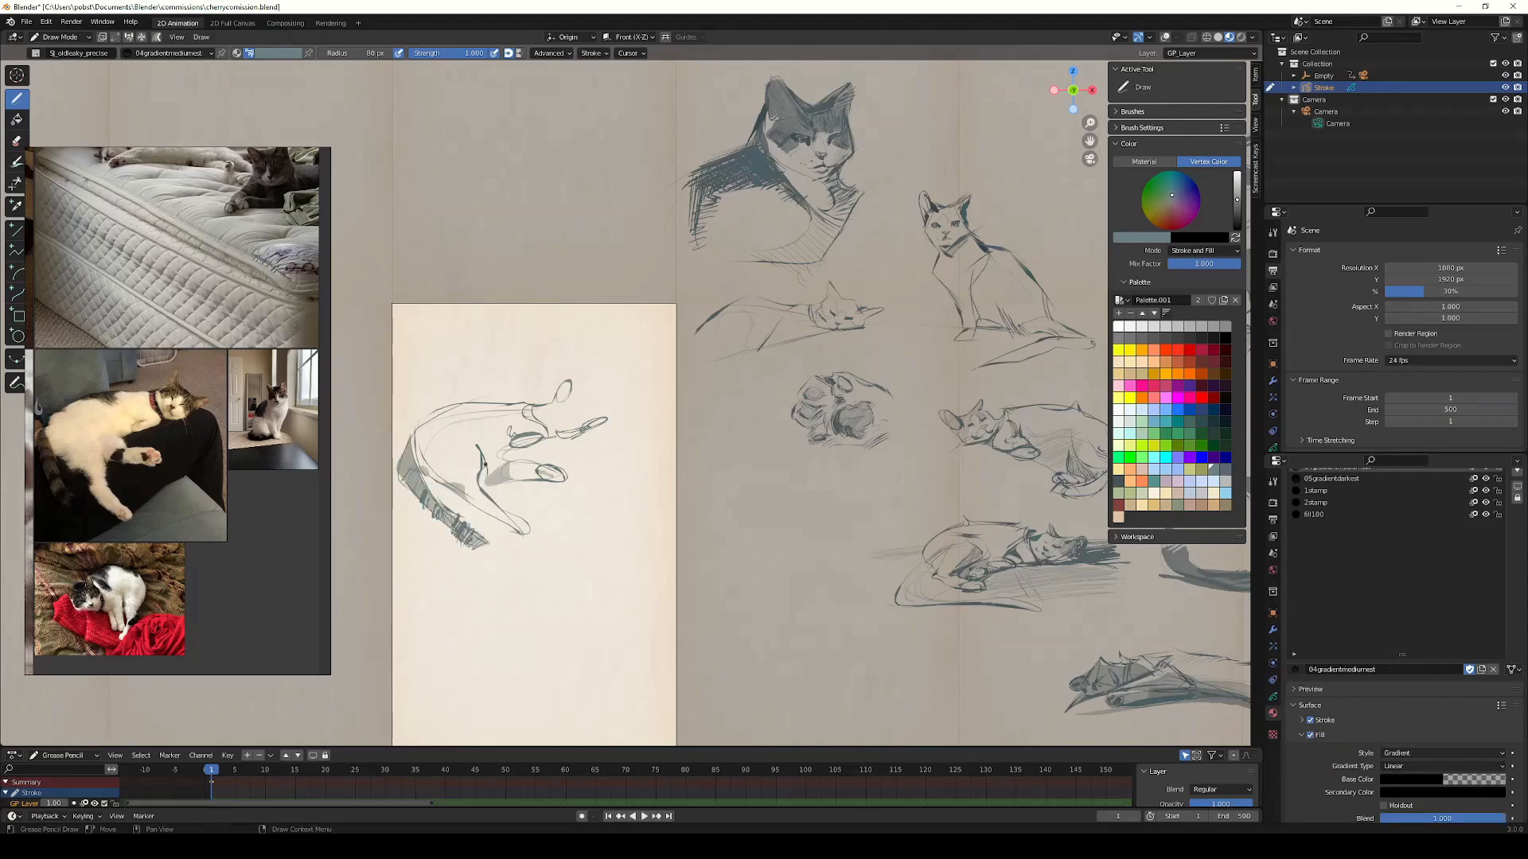
pyautogui.moveTo(504, 405); pyautogui.dragTo(420, 427)
# Step: Switch back to the Solid Stroke material, save the file and add strokes to the reclining cat's head
pyautogui.press('u')
pyautogui.click(565, 423)
pyautogui.hotkey('ctrl', 's')
pyautogui.moveTo(569, 385); pyautogui.dragTo(575, 434)
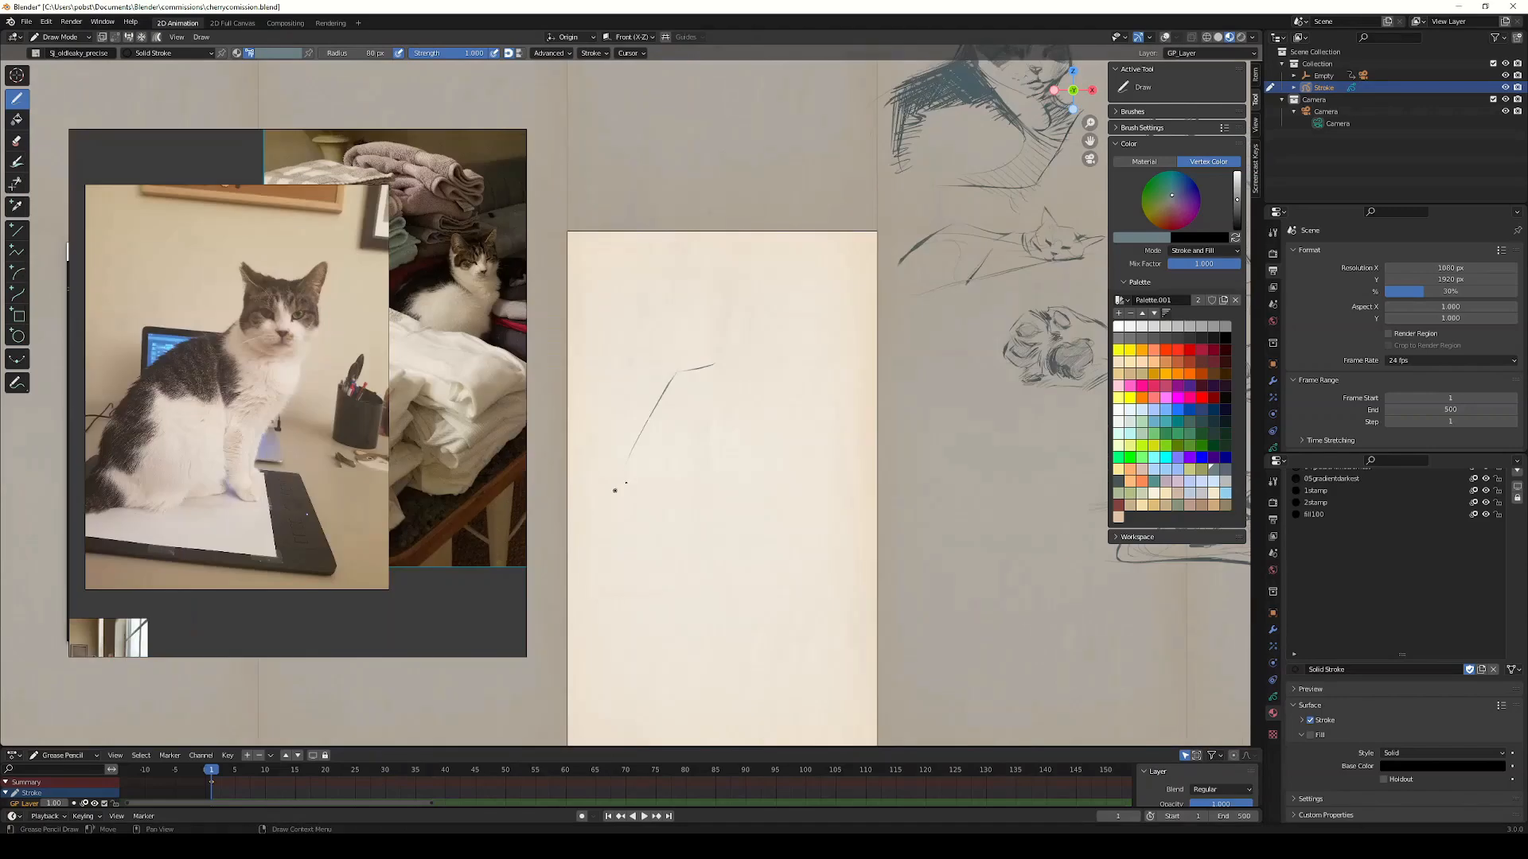
# Step: Sketch the basic body, chest and head shapes of the cat sitting on the desk
pyautogui.moveTo(605, 492); pyautogui.dragTo(748, 473)
pyautogui.moveTo(718, 358); pyautogui.dragTo(747, 418)
pyautogui.moveTo(755, 473); pyautogui.dragTo(783, 386)
pyautogui.moveTo(789, 377)
pyautogui.mouseDown()
pyautogui.moveTo(768, 312)
pyautogui.moveTo(717, 334)
pyautogui.moveTo(725, 379)
pyautogui.moveTo(686, 371)
pyautogui.mouseUp()
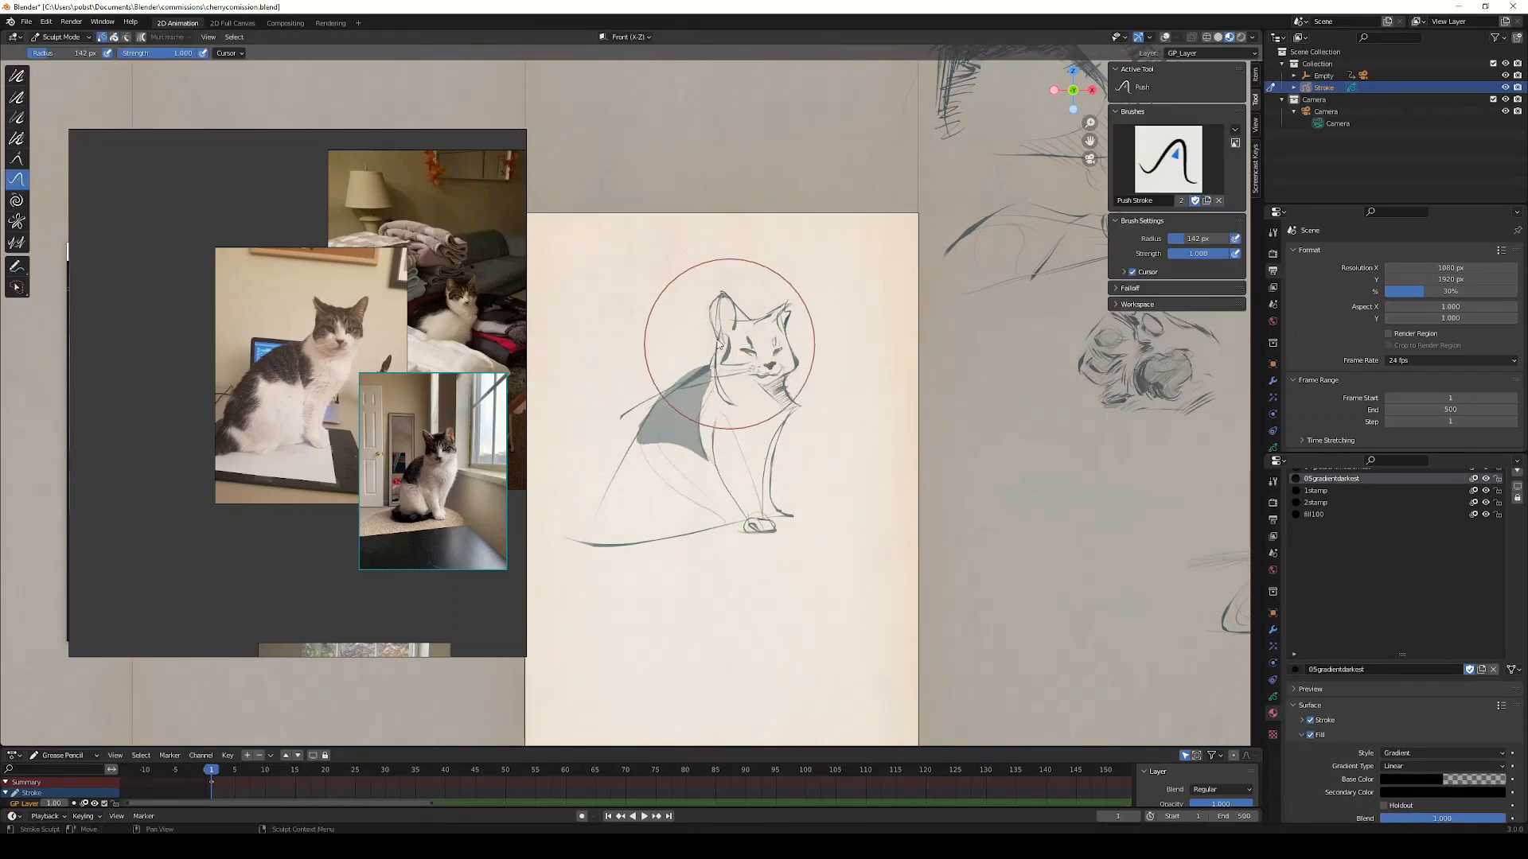
# Step: Push the sitting cat's head and neck strokes into better proportion in Sculpt Mode, adjusting the brush size
pyautogui.hotkey('ctrl', 'Tab')
pyautogui.moveTo(751, 364)
pyautogui.mouseDown()
pyautogui.moveTo(762, 319)
pyautogui.moveTo(752, 361)
pyautogui.mouseUp()
pyautogui.press('Tab')
pyautogui.hotkey('ctrl', 'Tab')
pyautogui.moveTo(764, 306); pyautogui.dragTo(760, 318)
pyautogui.press('f')
pyautogui.click(766, 331)
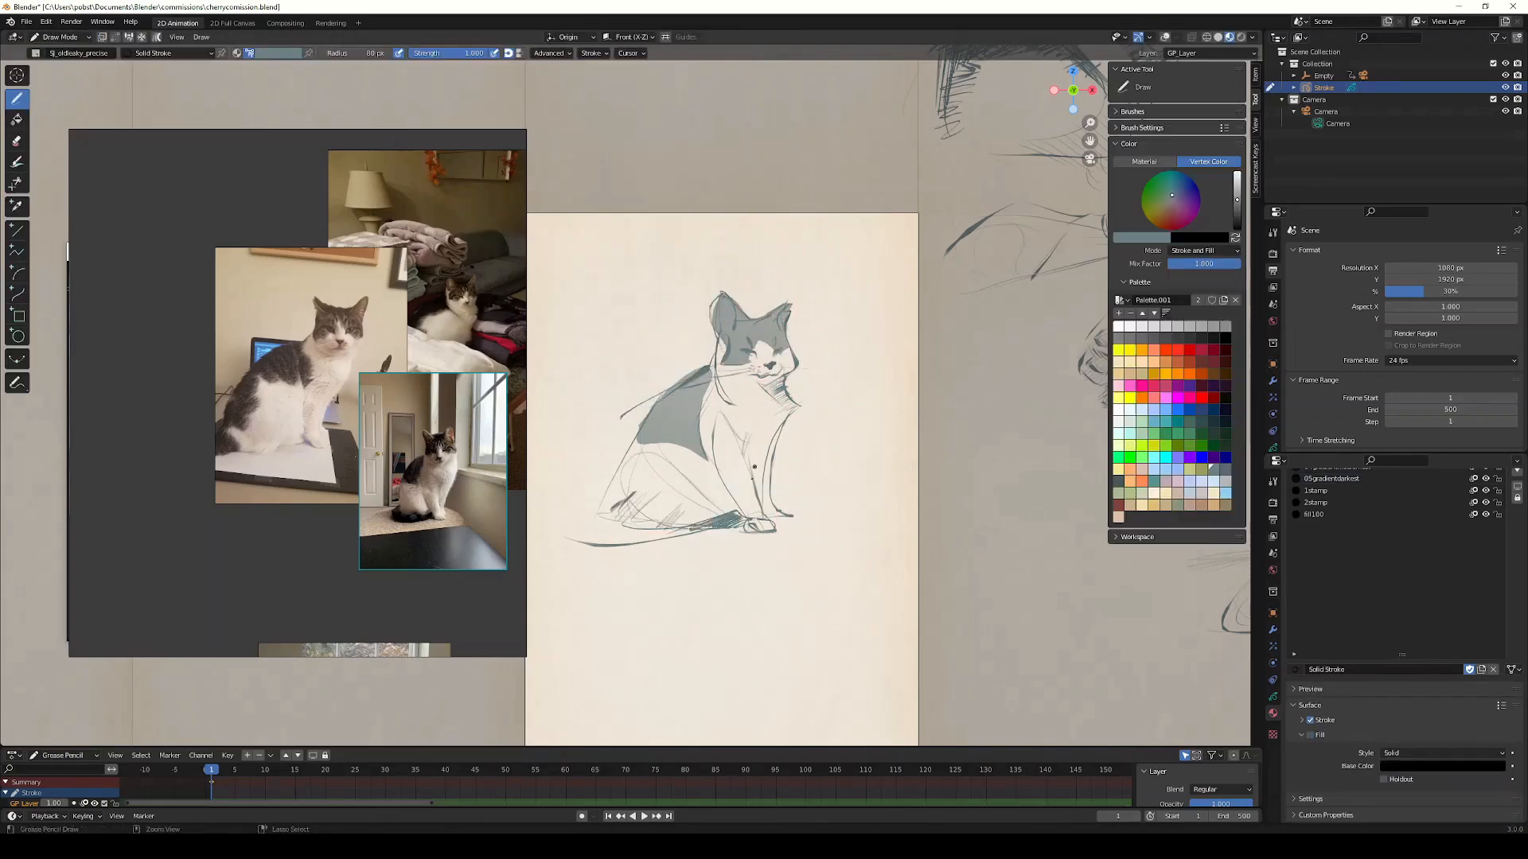
# Step: Hatch shading on the sitting cat's chest and foreleg, and shade beneath its feet and tail
pyautogui.moveTo(755, 483); pyautogui.dragTo(757, 470)
pyautogui.moveTo(772, 444); pyautogui.dragTo(761, 451)
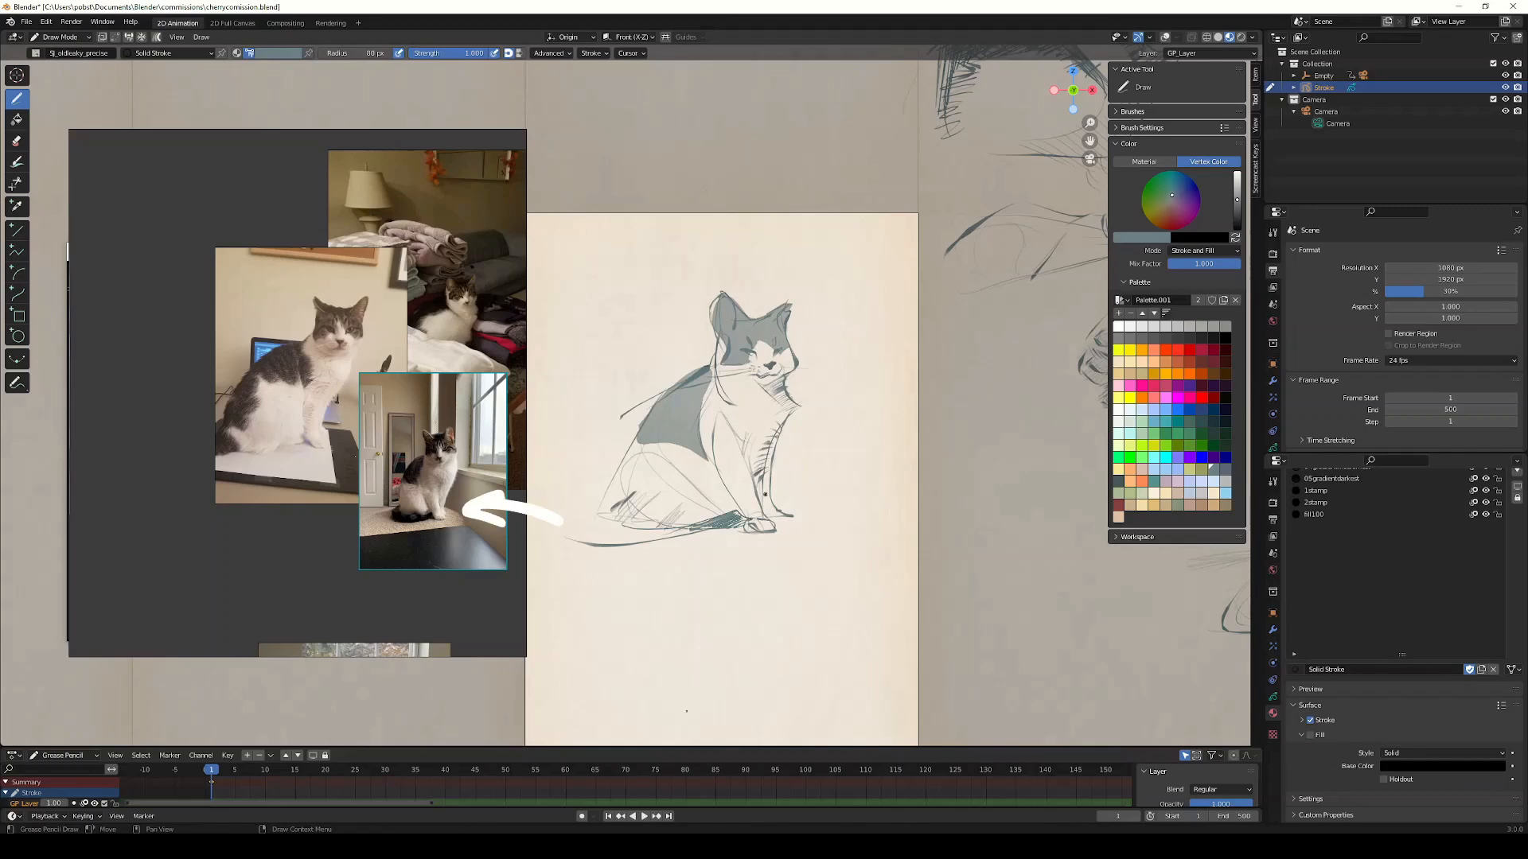
pyautogui.moveTo(780, 510); pyautogui.dragTo(581, 542)
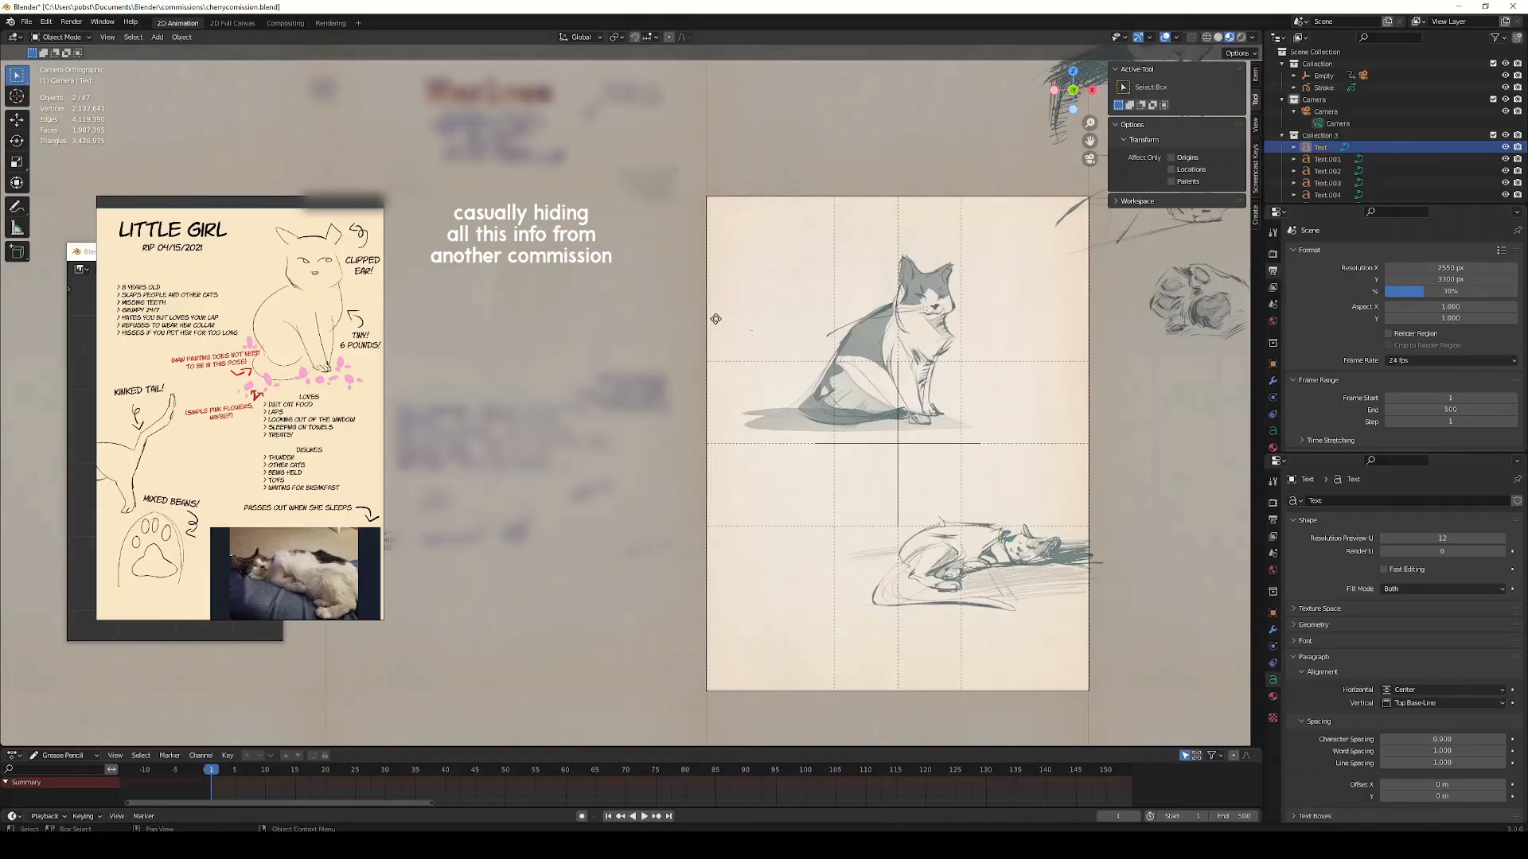
# Step: Replace the title text object's content with "Little Girl"
pyautogui.click(793, 369)
pyautogui.press('Tab')
pyautogui.hotkey('ctrl', 'a')
pyautogui.press('BackSpace')
pyautogui.write('LITT')
pyautogui.press('BackSpace')
pyautogui.press('BackSpace')
pyautogui.press('BackSpace')
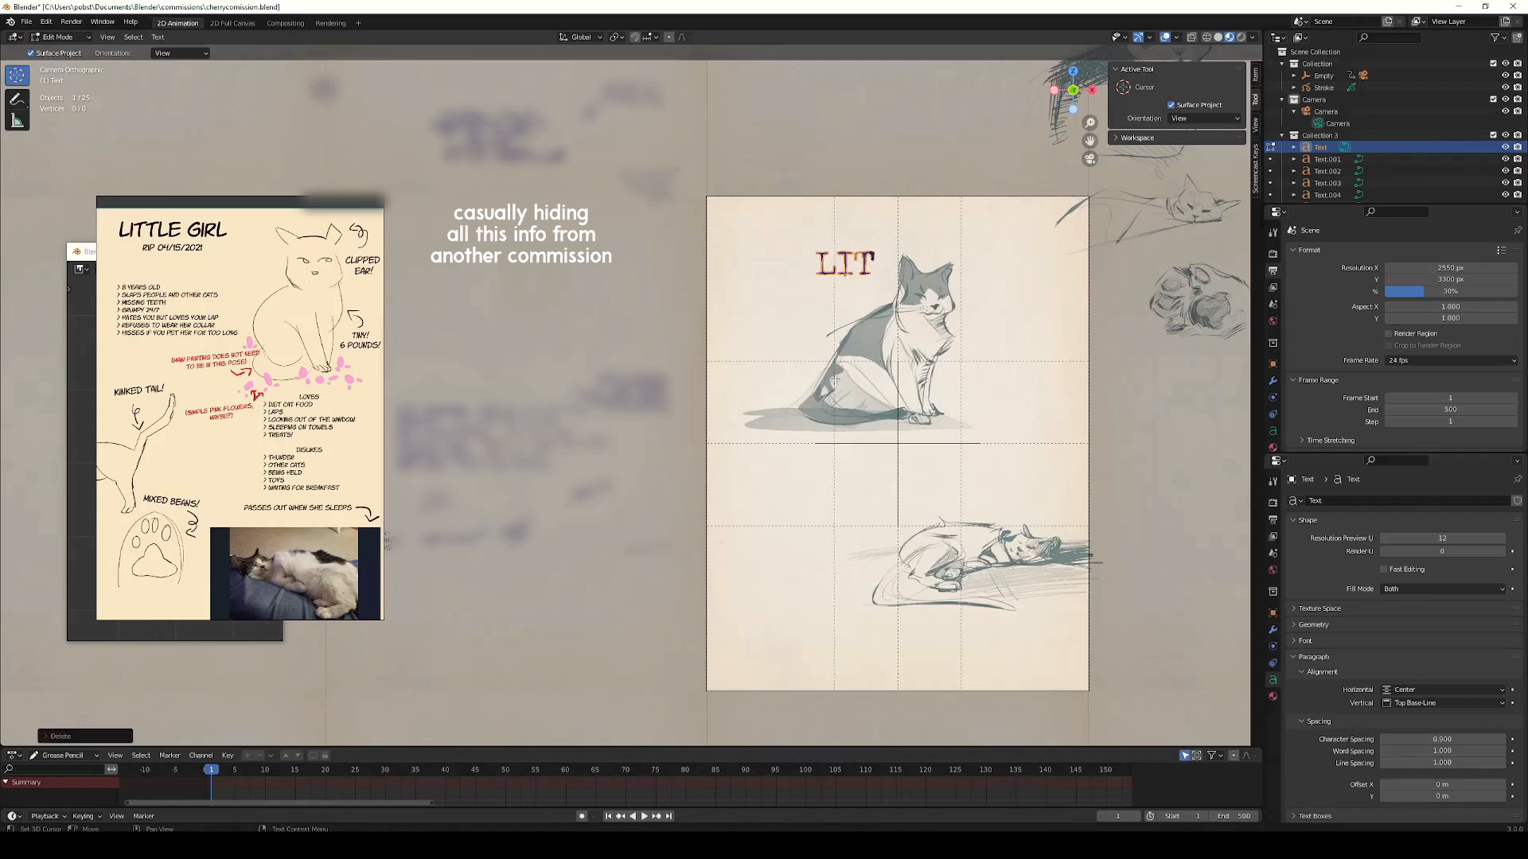
pyautogui.write('ittle')
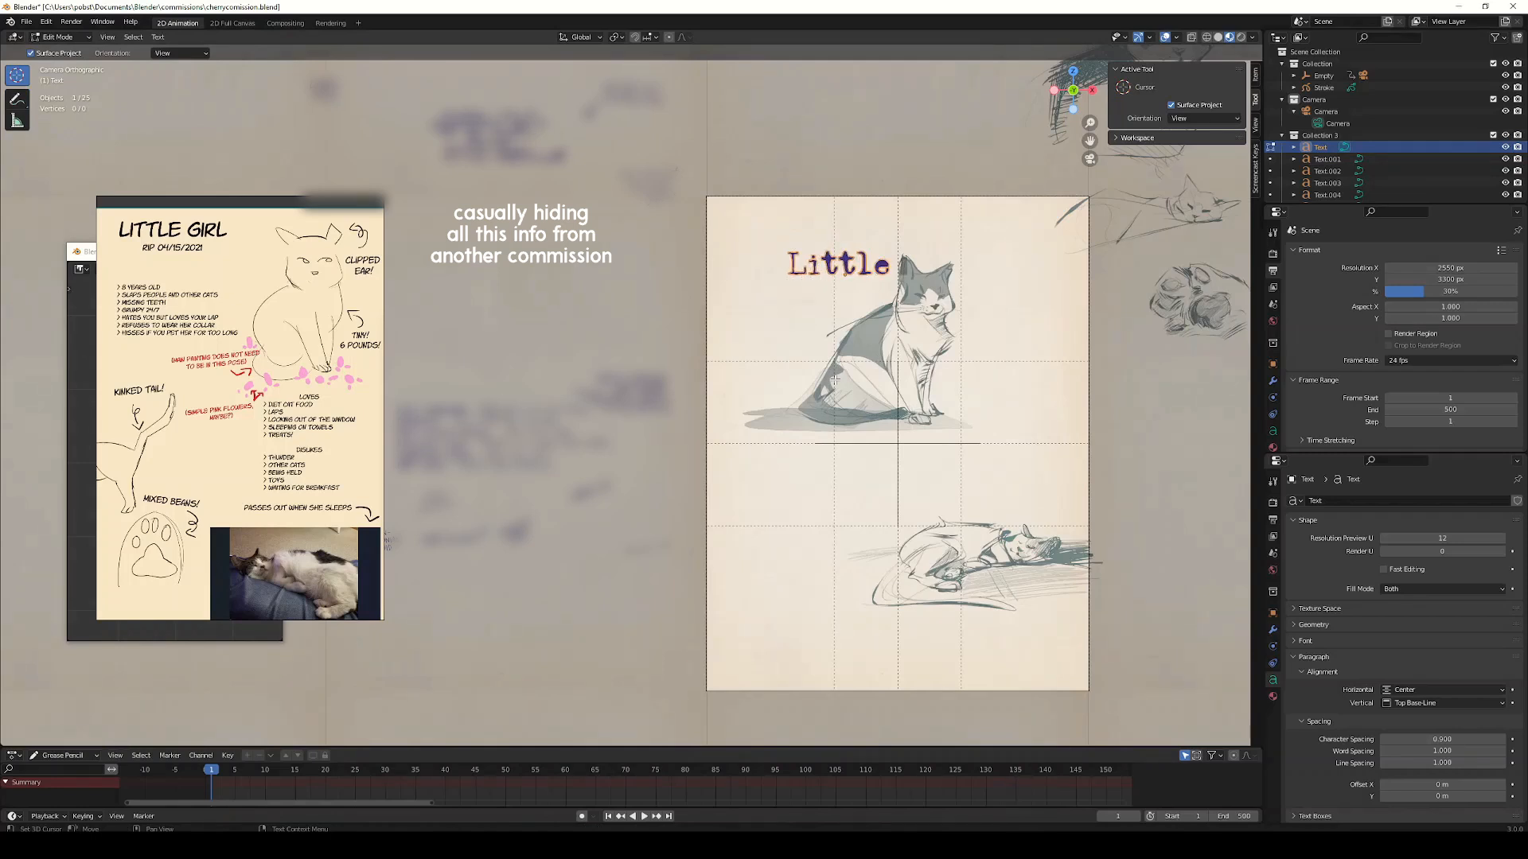
pyautogui.write(' Girl')
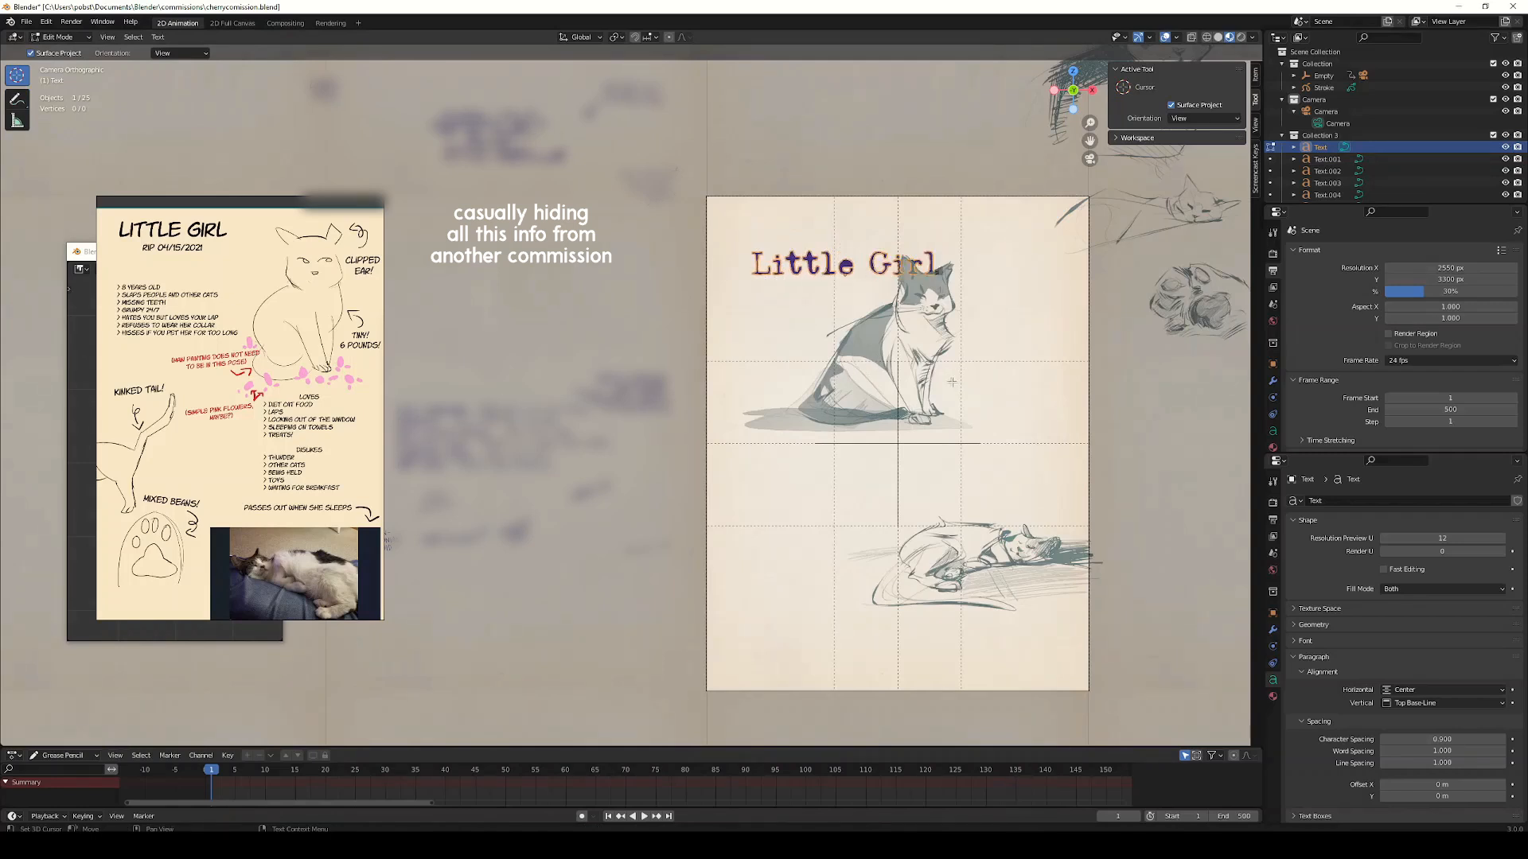
# Step: Move the "Little Girl" title into the upper-left corner of the page
pyautogui.press('Tab')
pyautogui.press('g')
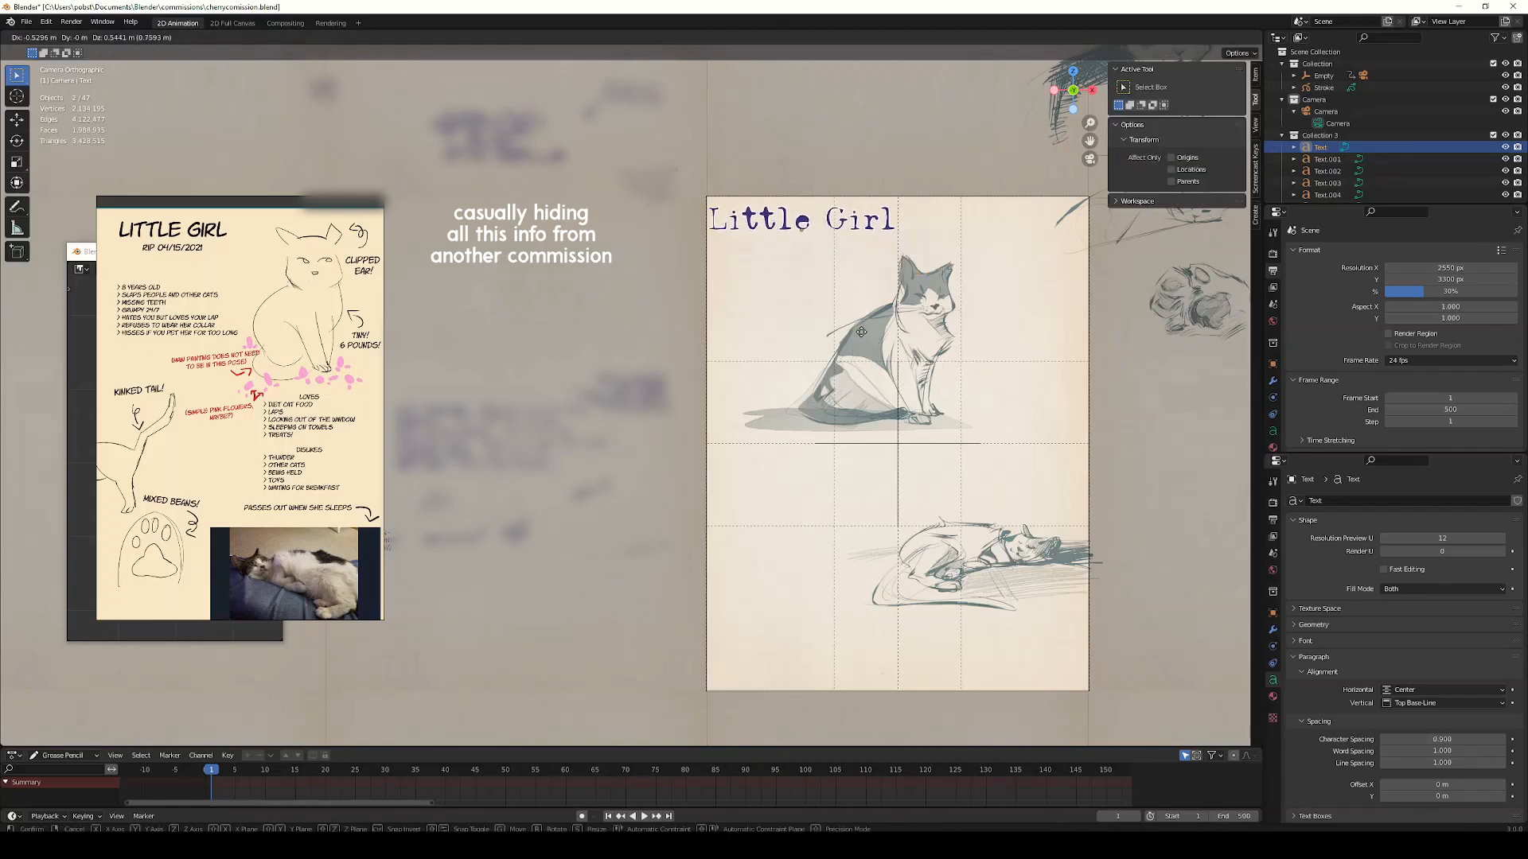
pyautogui.click(865, 333)
# Step: Move a handwritten text object from outside the page to just beneath the sleeping-cat sketch
pyautogui.click(322, 89)
pyautogui.press('Tab')
pyautogui.press('Tab')
pyautogui.press('g')
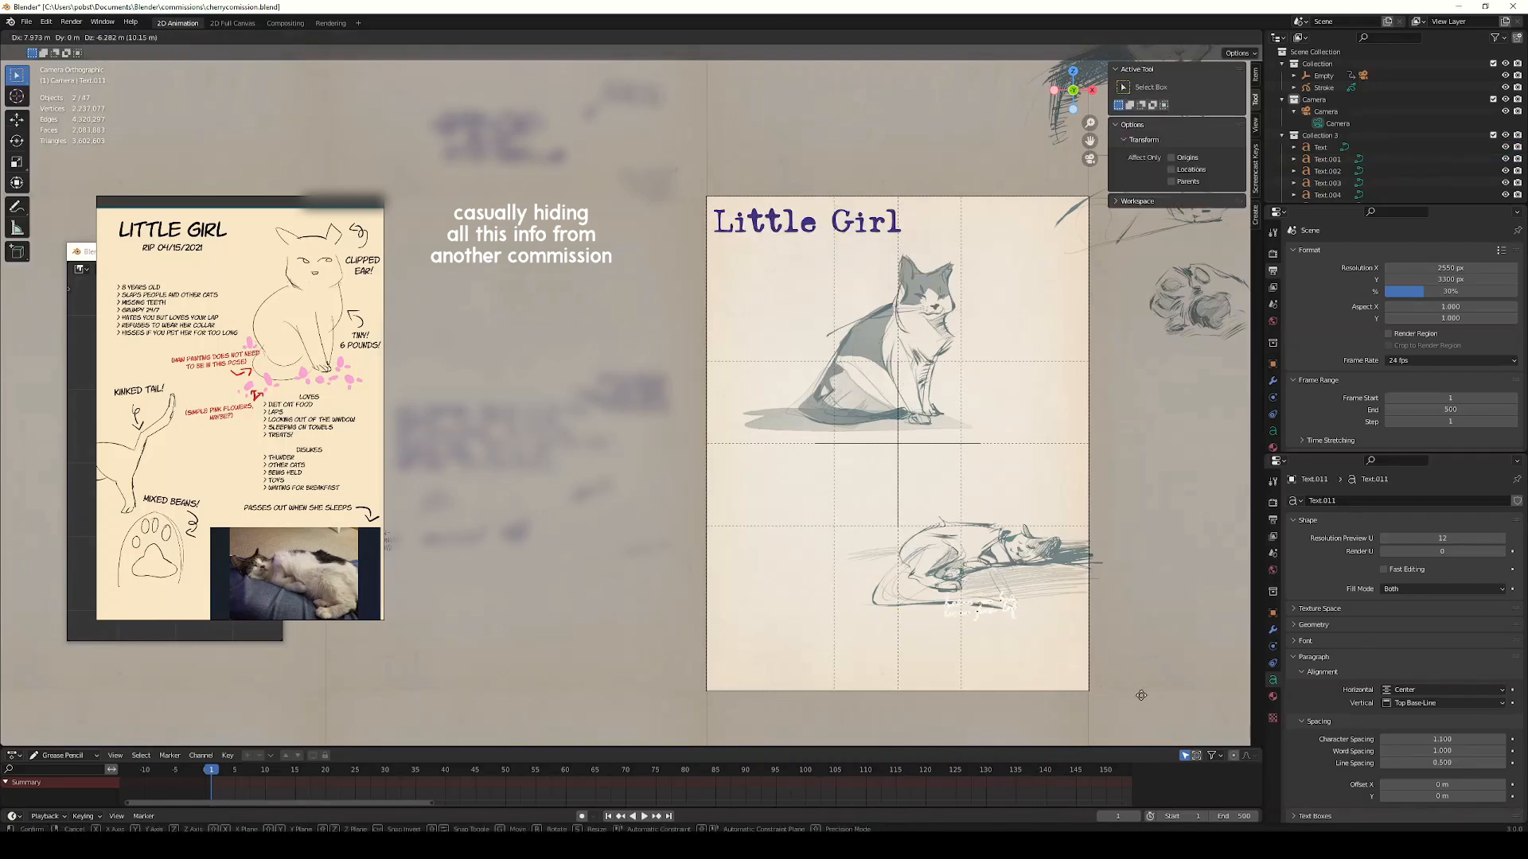
pyautogui.click(1127, 676)
pyautogui.click(1126, 675)
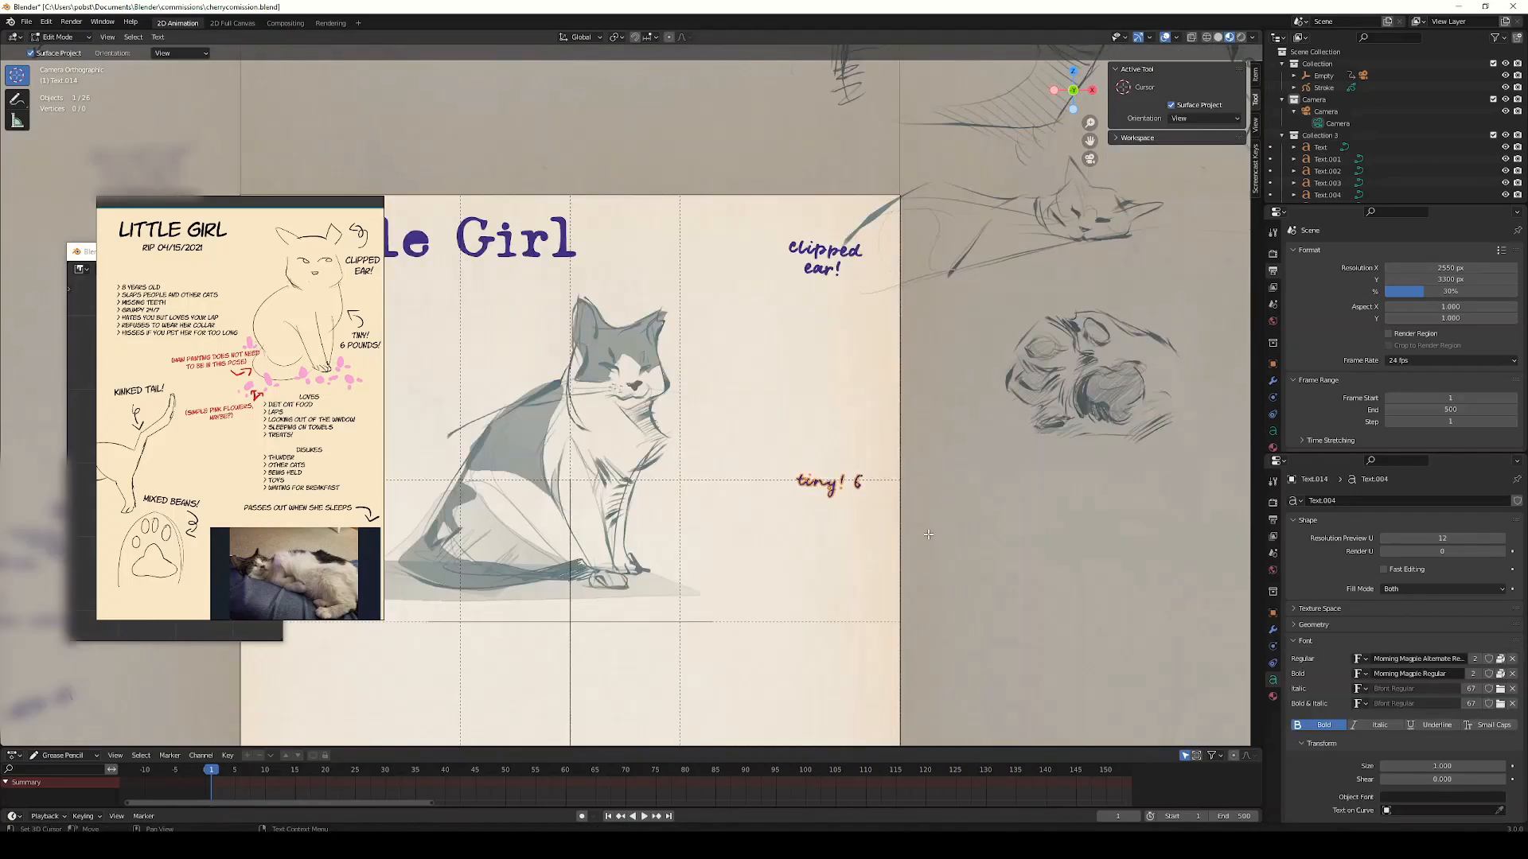
# Step: Edit the small note beside the sitting cat to read "tiny! 6 pounds"
pyautogui.write('6')
pyautogui.write('nds')
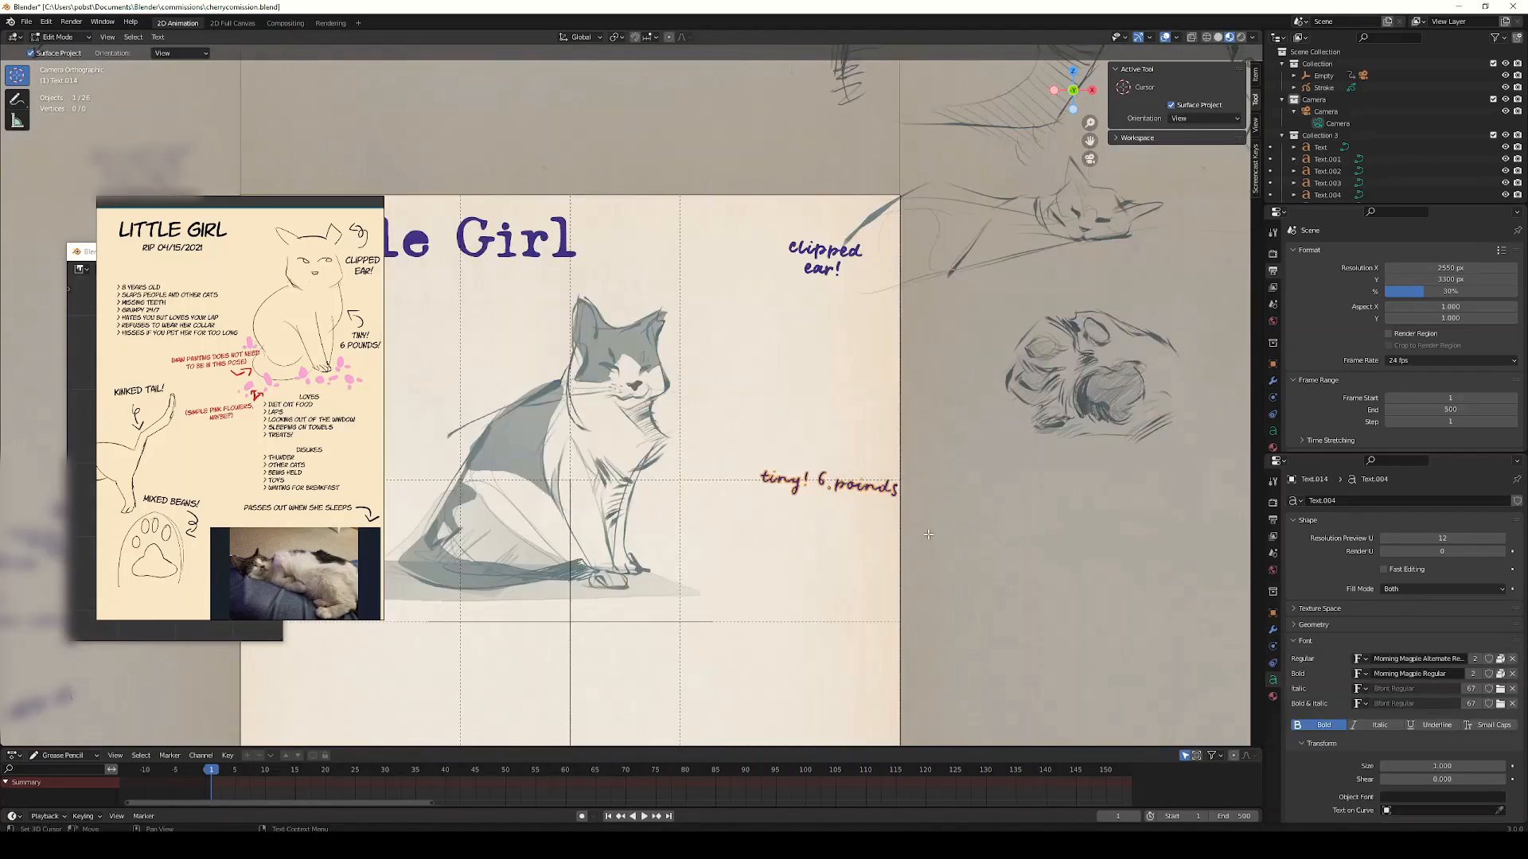
pyautogui.press('BackSpace')
pyautogui.press('BackSpace')
pyautogui.press('BackSpace')
pyautogui.press('BackSpace')
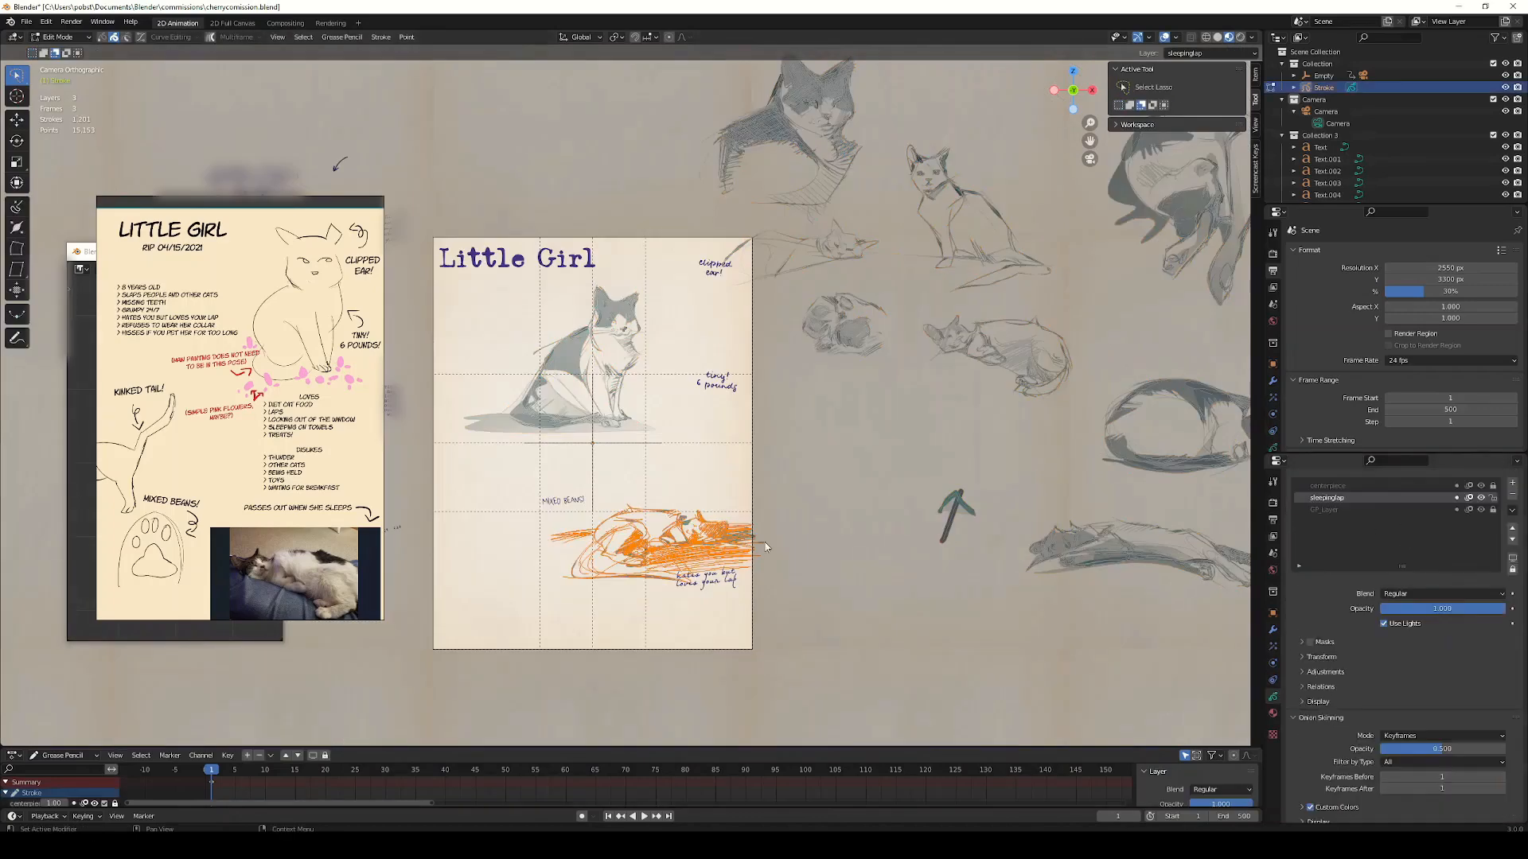
# Step: Move the sleeping-cat sketch off the page, and enlarge and slightly rotate the sitting-cat sketch on the page
pyautogui.press('g')
pyautogui.press('s')
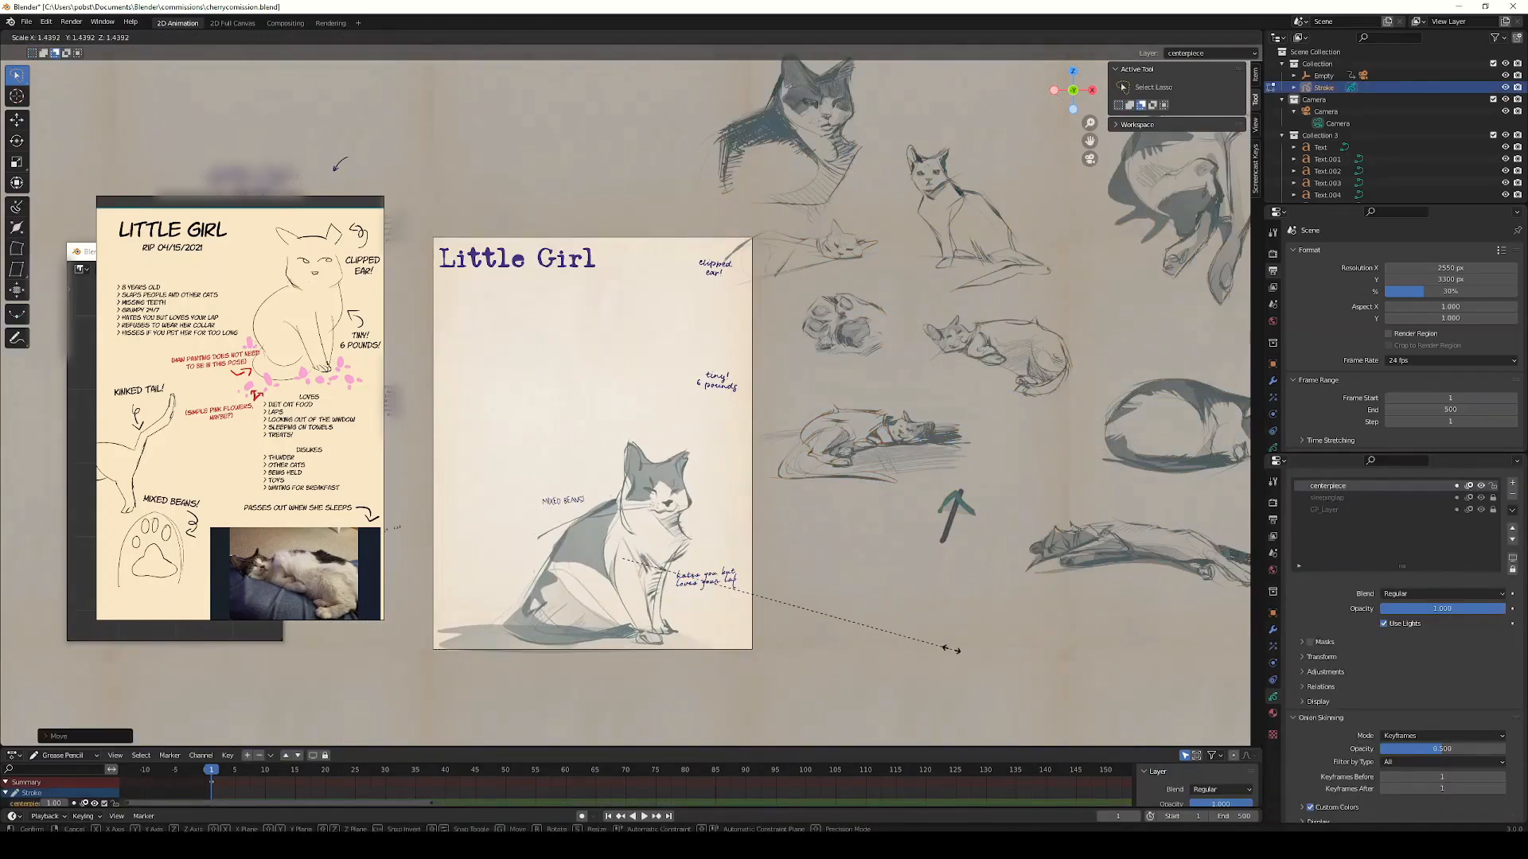
pyautogui.click(1010, 655)
pyautogui.press('g')
pyautogui.click(1041, 623)
pyautogui.press('r')
pyautogui.click(1048, 611)
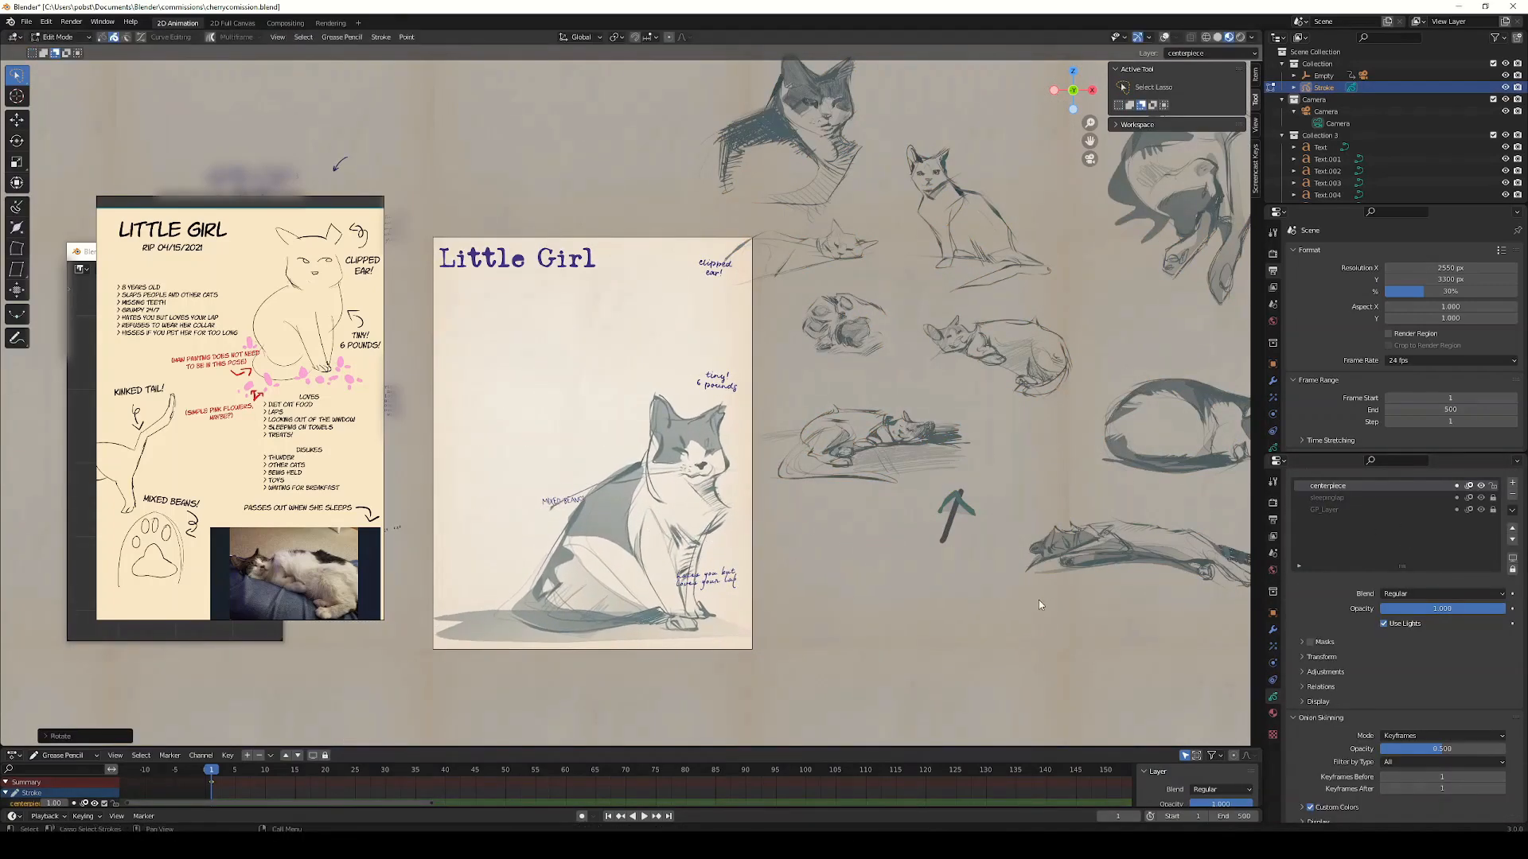
# Step: Reposition the enlarged sitting cat toward the page's left half and raise it along Z into the upper part
pyautogui.press('g')
pyautogui.click(915, 595)
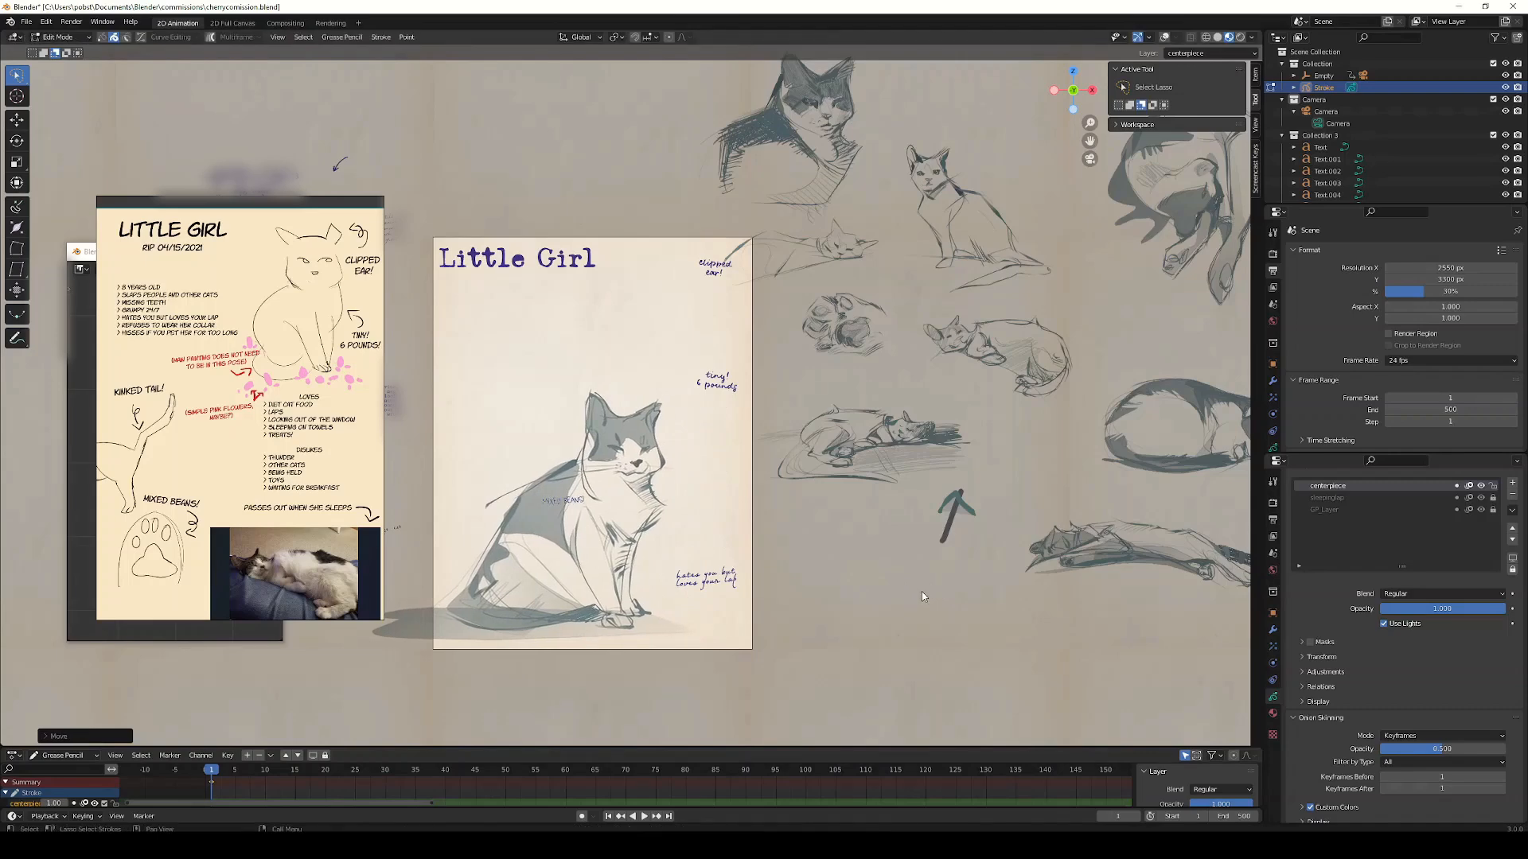
pyautogui.moveTo(709, 542); pyautogui.dragTo(663, 549, button='middle')
pyautogui.press('g')
pyautogui.press('z')
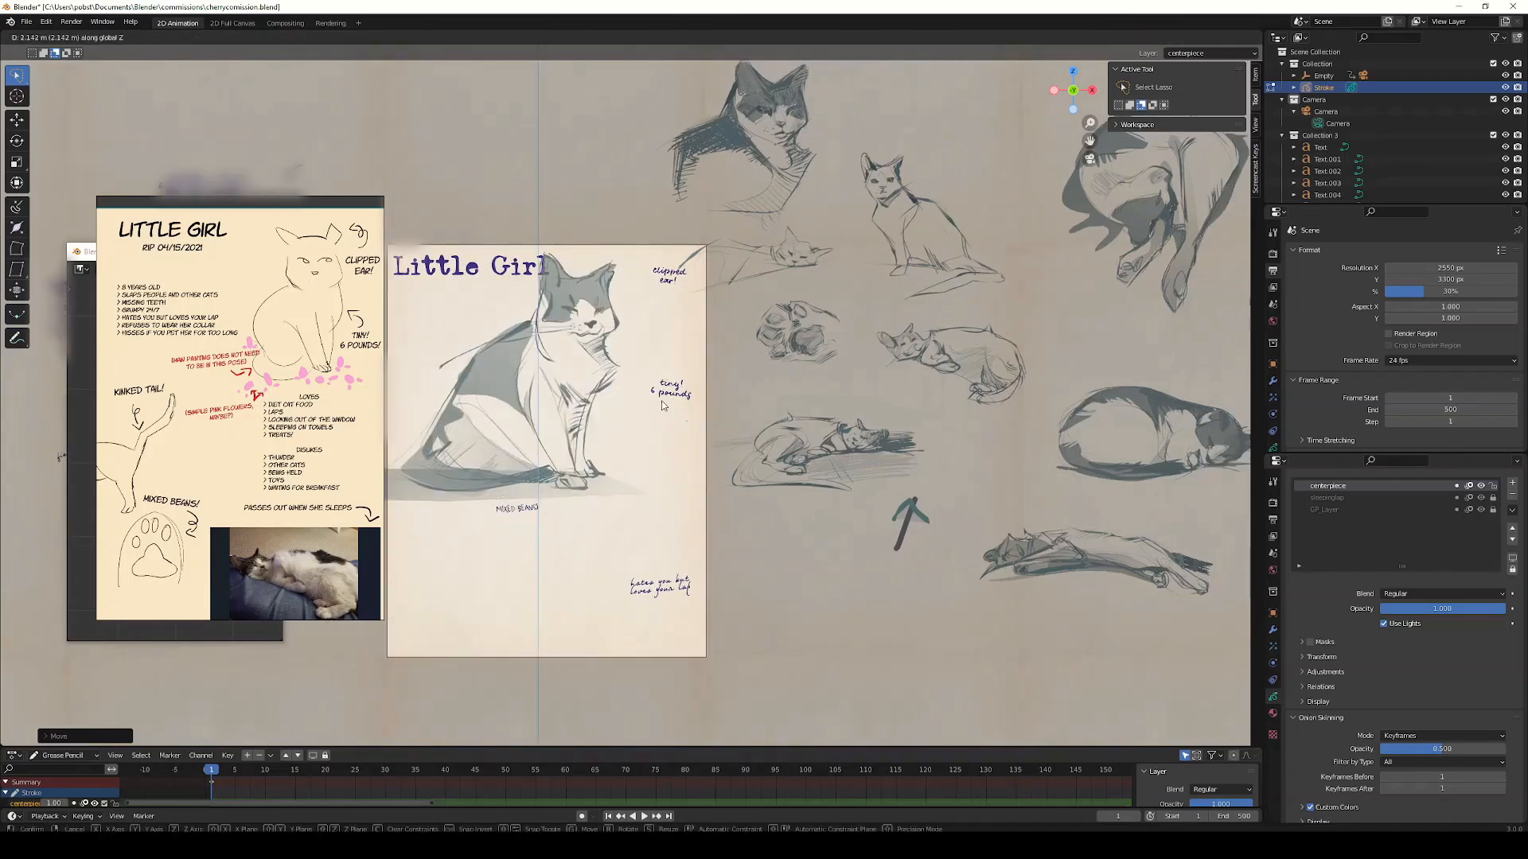
pyautogui.click(665, 402)
pyautogui.moveTo(665, 402); pyautogui.dragTo(705, 418, button='middle')
# Step: Break the title text into two lines, "Little" and "Girl"
pyautogui.press('Tab')
pyautogui.click(540, 289)
pyautogui.press('Tab')
pyautogui.press('Tab')
pyautogui.hotkey('shift', 'alt', 'z')
pyautogui.press('Tab')
pyautogui.press('Left')
pyautogui.press('Left')
pyautogui.press('Left')
pyautogui.press('Left')
pyautogui.press('BackSpace')
pyautogui.press('Return')
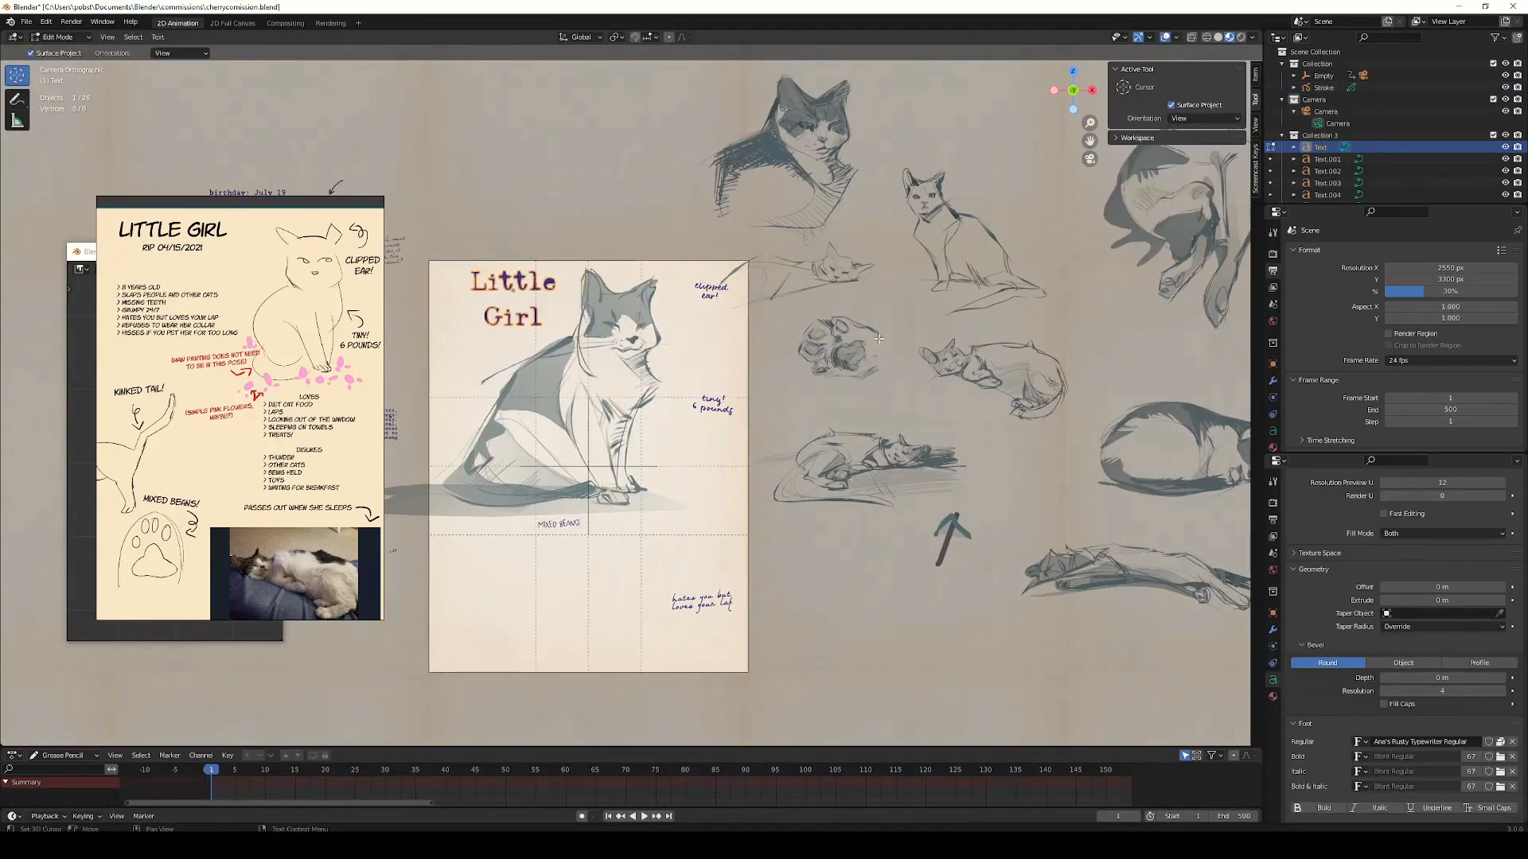
# Step: Move the paw sketch on the mixed beans layer onto the page, just beside the sitting cat's front feet
pyautogui.scroll(-4, 1440, 641)
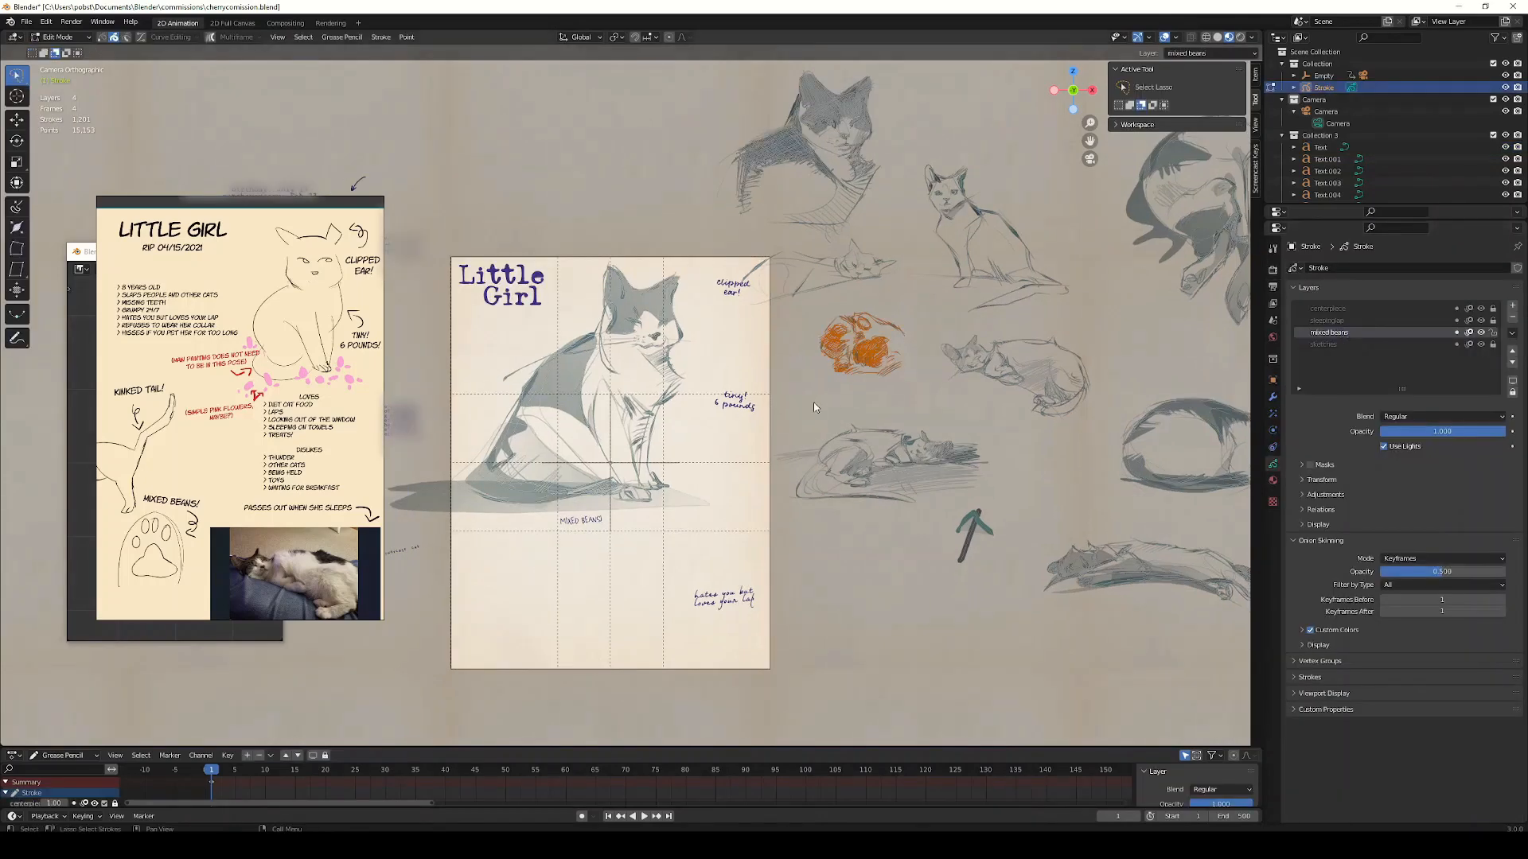
pyautogui.click(931, 398)
pyautogui.press('g')
pyautogui.click(789, 539)
pyautogui.click(819, 546)
pyautogui.hotkey('shift', 'alt', 'z')
pyautogui.moveTo(882, 593); pyautogui.dragTo(834, 557, button='middle')
pyautogui.hotkey('shift', 'alt', 'z')
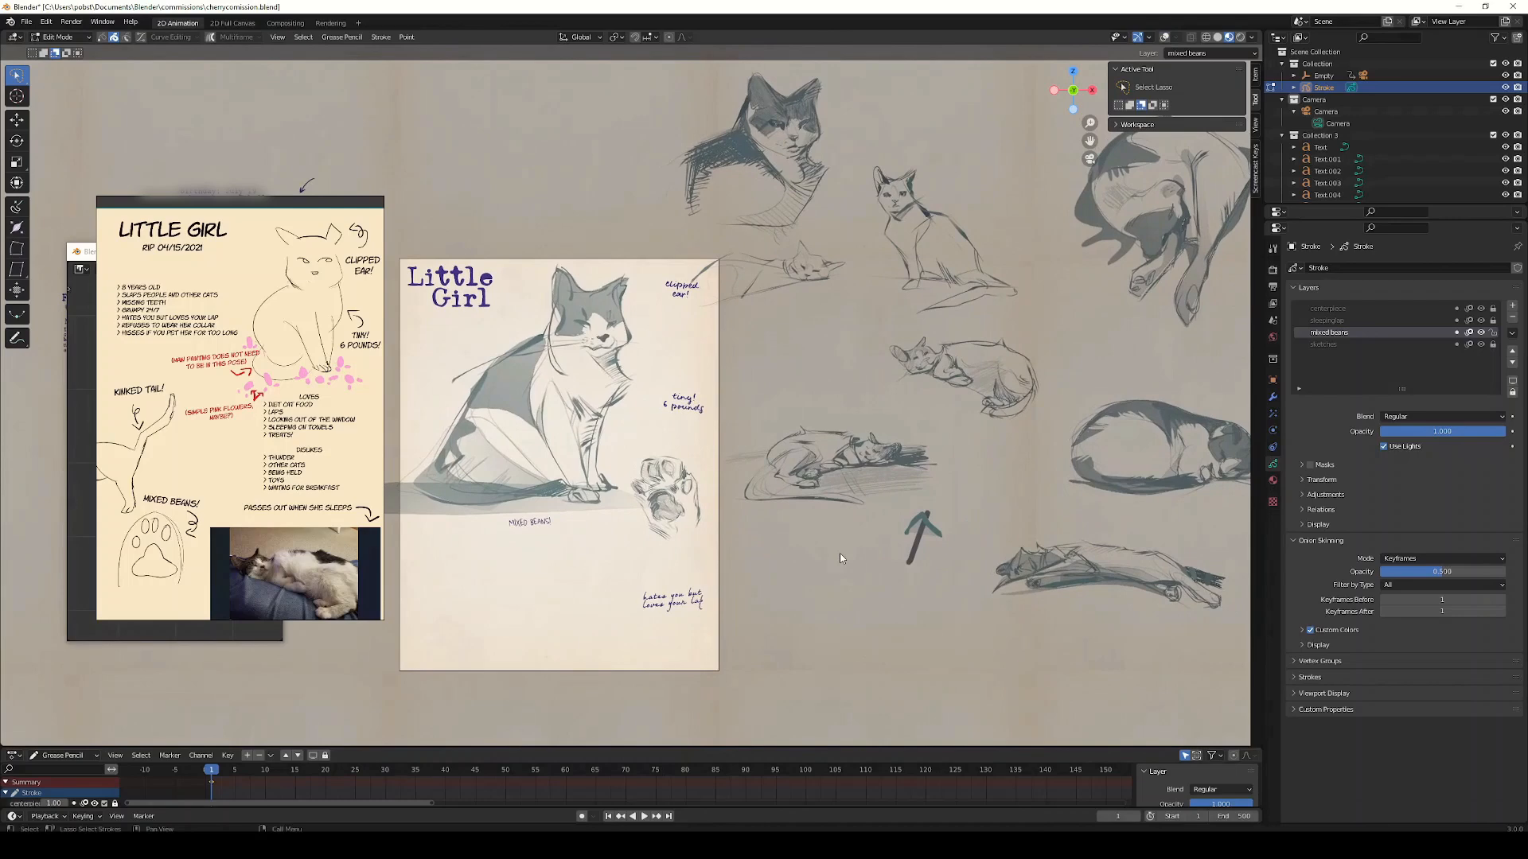
# Step: Move the stretched-out sleeping-cat sketch from the sketches layer to a new layer named "sleeping2"
pyautogui.click(1323, 344)
pyautogui.moveTo(1069, 531); pyautogui.dragTo(1161, 649)
pyautogui.press('m')
pyautogui.click(1166, 673)
pyautogui.doubleClick(1324, 344)
pyautogui.write('sleeping2')
# Step: Move the sketch on the sleepinglap layer onto the lower part of the page
pyautogui.press('Tab')
pyautogui.hotkey('shift', 'alt', 'z')
pyautogui.moveTo(1162, 598)
pyautogui.keyDown('shift'); pyautogui.mouseDown(button='middle')
pyautogui.moveTo(987, 635)
pyautogui.moveTo(1074, 611)
pyautogui.moveTo(957, 617)
pyautogui.moveTo(955, 632)
pyautogui.moveTo(1026, 611)
pyautogui.mouseUp(button='middle'); pyautogui.keyUp('shift')
pyautogui.press('Tab')
pyautogui.click(1327, 321)
pyautogui.press('g')
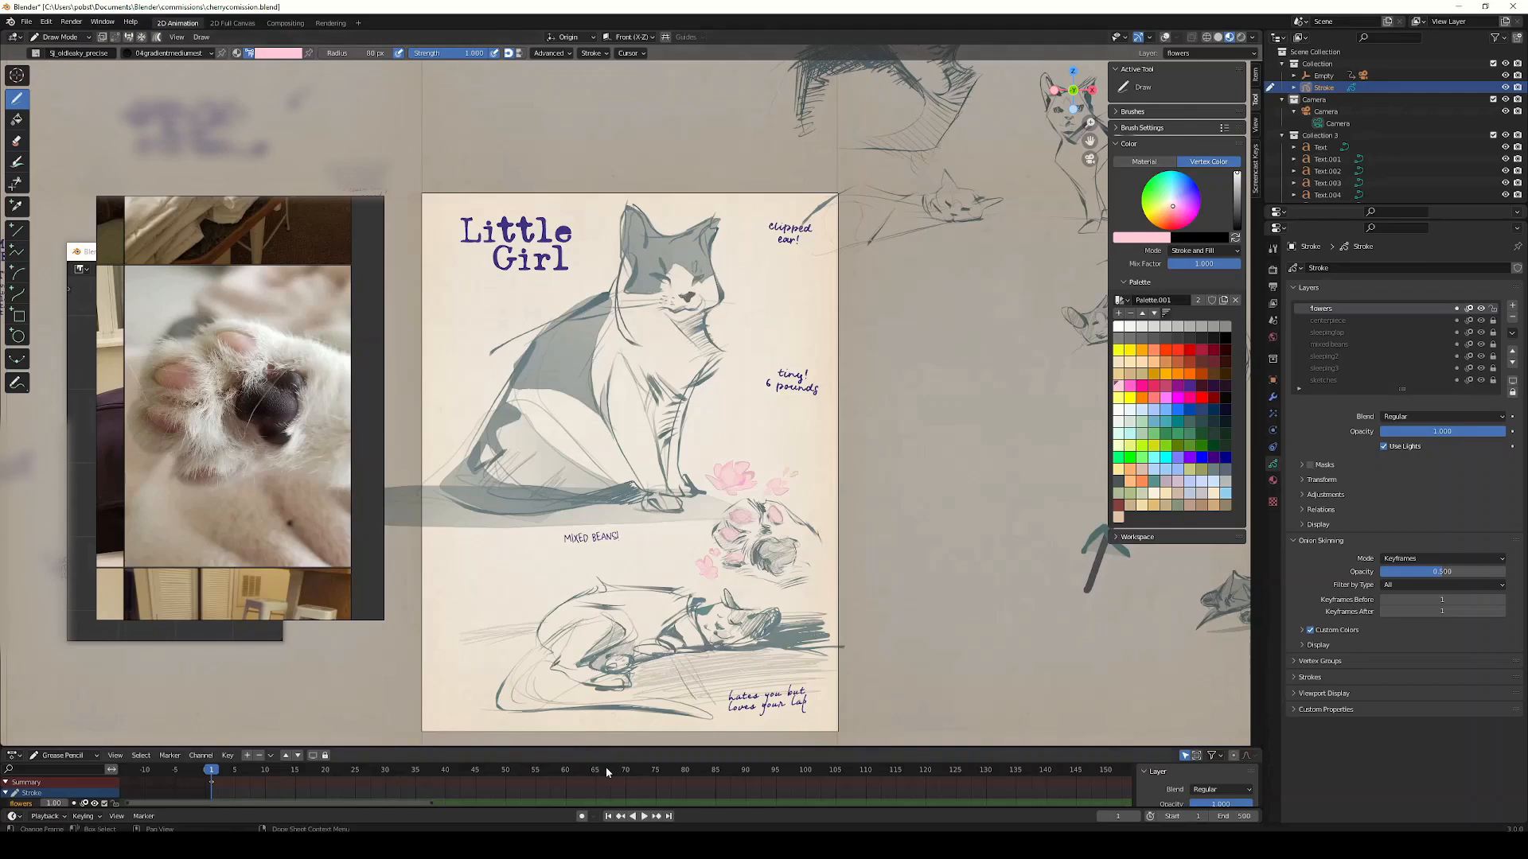
# Step: Paint a pink flower stroke beside the sitting cat's back, reshape it in Sculpt Mode, and save the file
pyautogui.moveTo(474, 404)
pyautogui.mouseDown()
pyautogui.moveTo(455, 435)
pyautogui.moveTo(474, 426)
pyautogui.mouseUp()
pyautogui.hotkey('ctrl', 's')
pyautogui.press('Tab')
pyautogui.hotkey('ctrl', 'Tab')
pyautogui.click(450, 448)
pyautogui.moveTo(467, 426); pyautogui.dragTo(439, 436)
pyautogui.hotkey('ctrl', 'Tab')
pyautogui.click(461, 421)
pyautogui.hotkey('ctrl', 's')
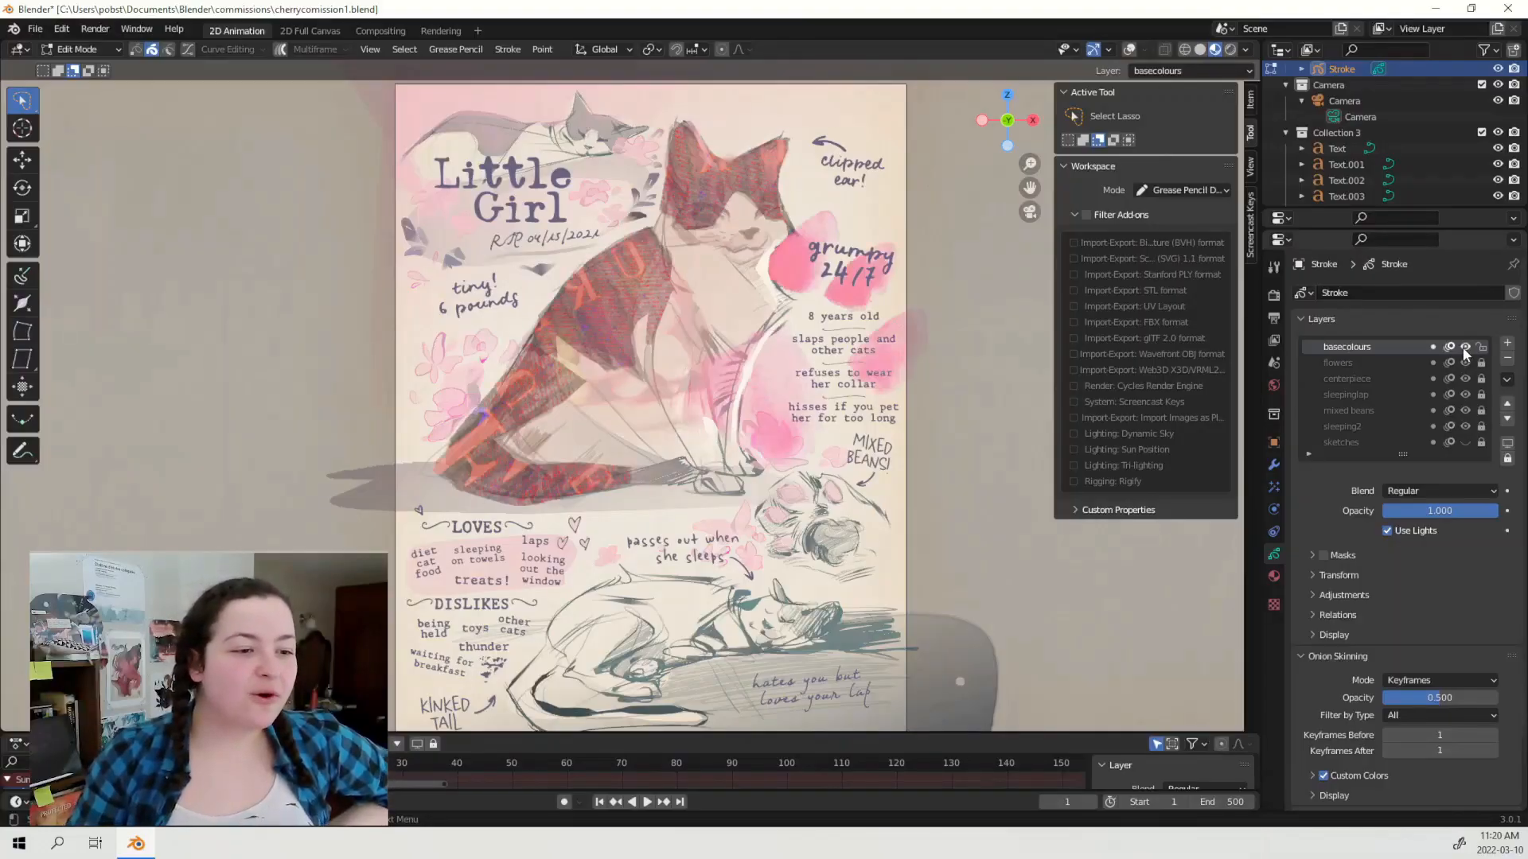
# Step: Toggle the basecolours layer's visibility to compare the page with and without the base colours
pyautogui.click(1464, 347)
pyautogui.click(1464, 347)
pyautogui.click(1463, 347)
pyautogui.click(1463, 347)
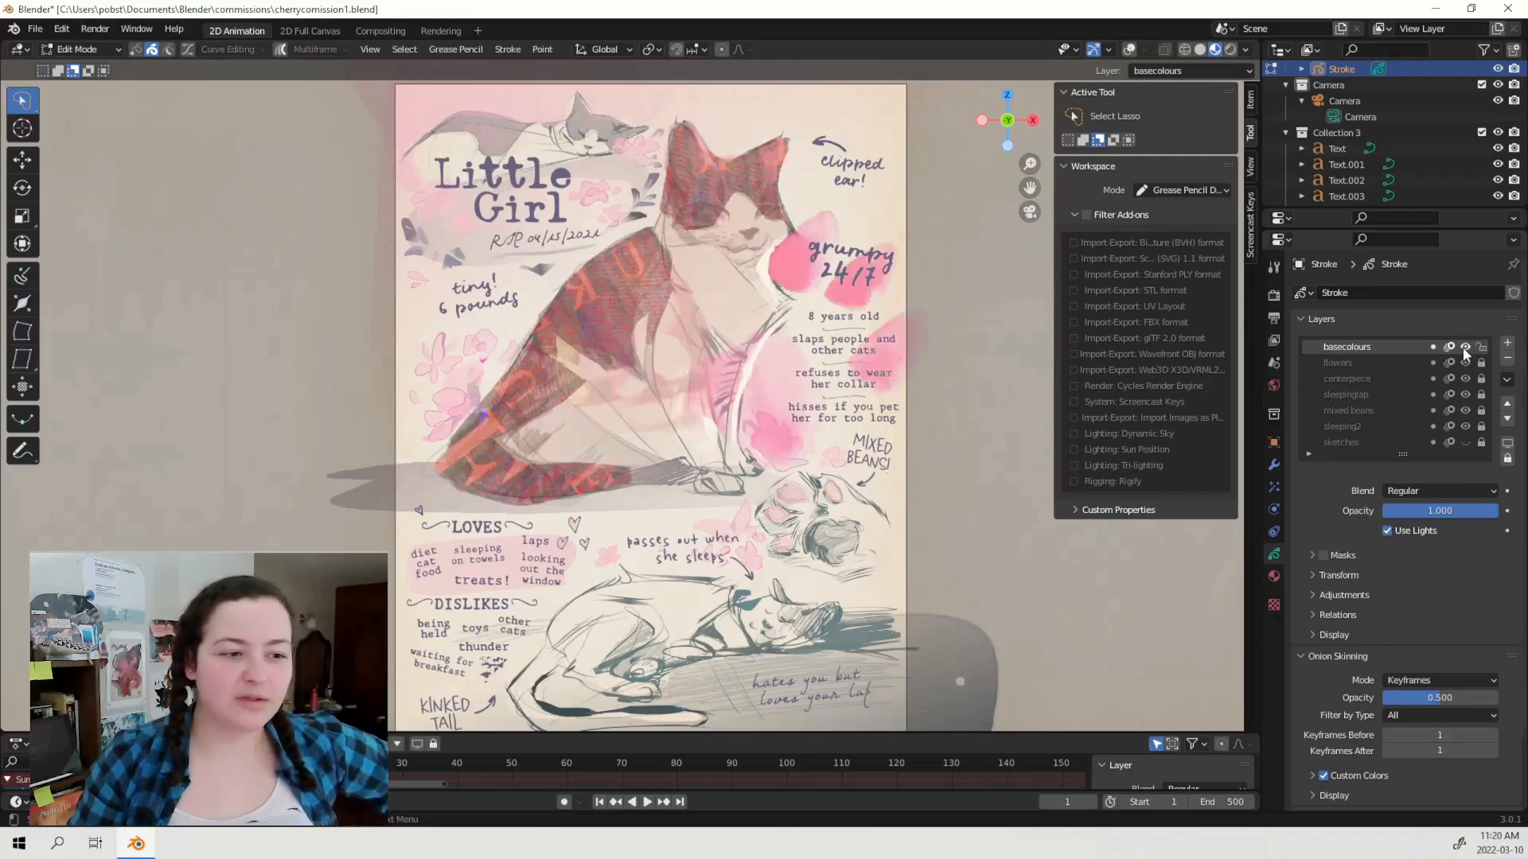
pyautogui.click(1463, 347)
pyautogui.click(1463, 347)
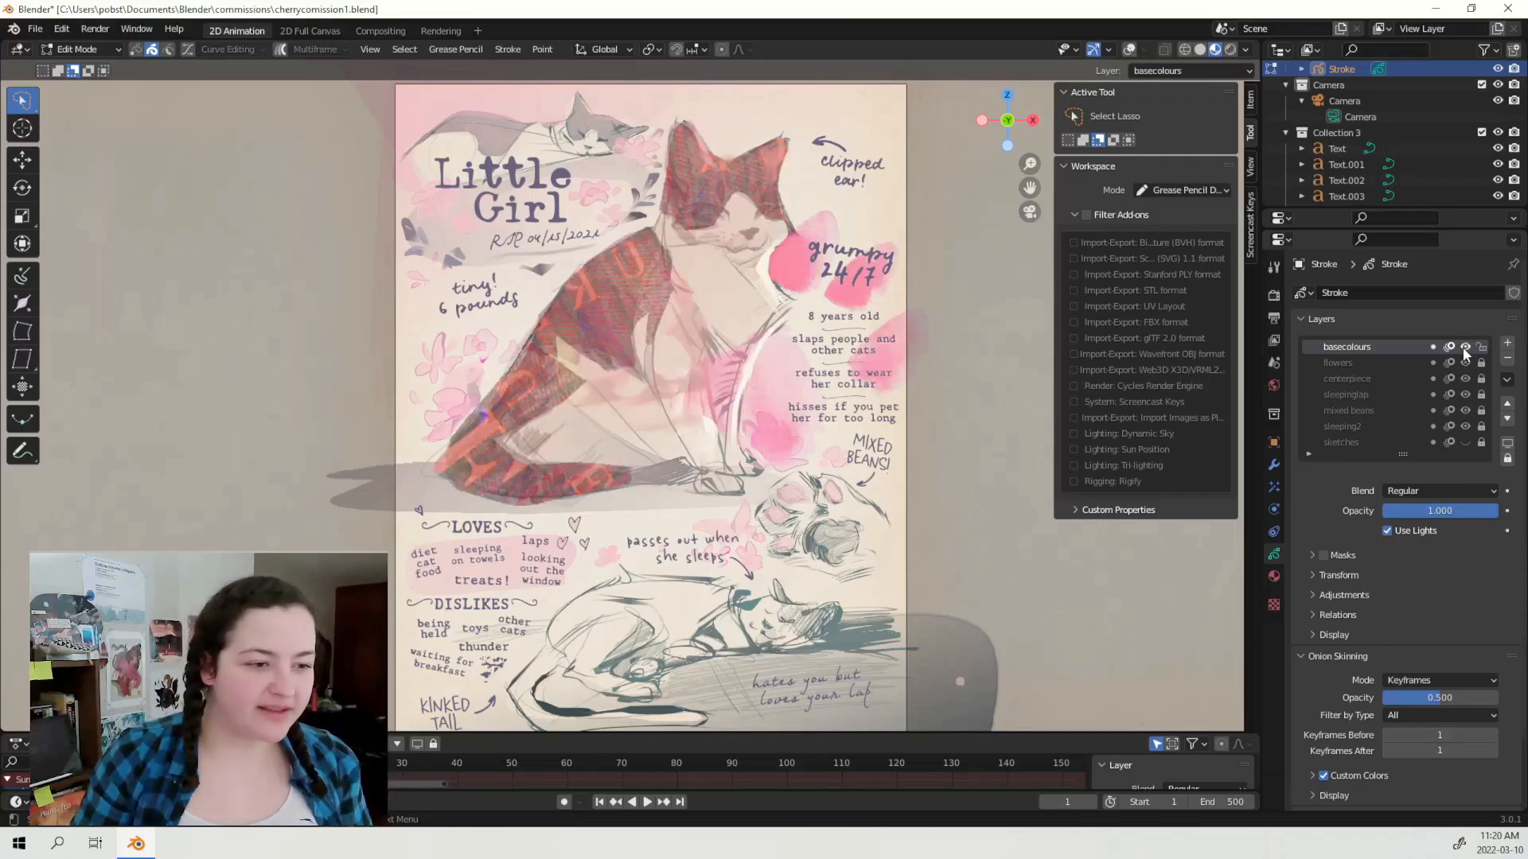
# Step: Hide the pinkpaw, pinflower, fill100 and furstraight materials, and turn pinkpaw back on
pyautogui.click(1274, 576)
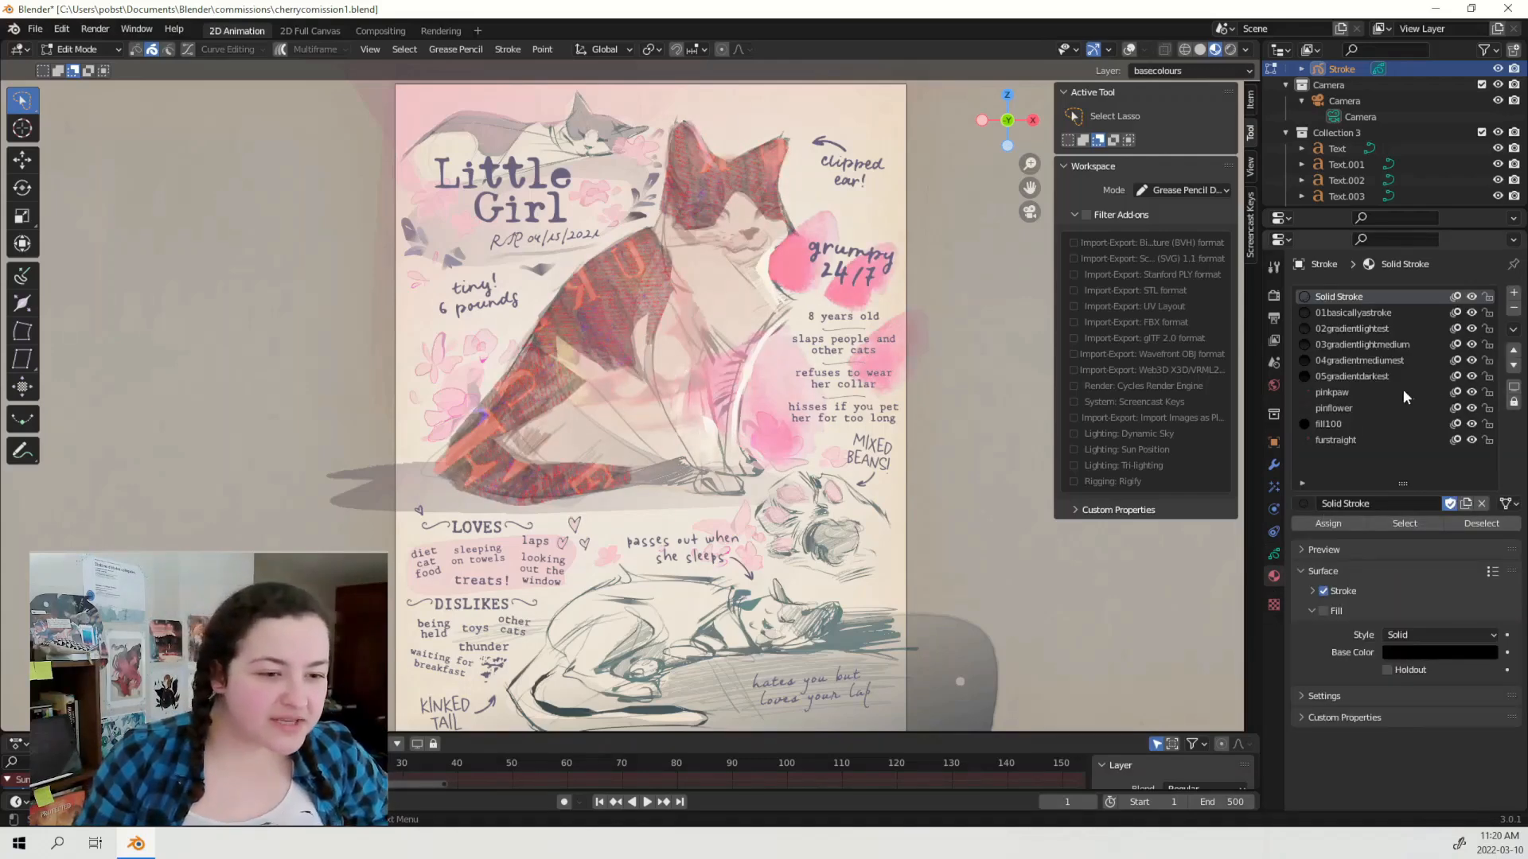
pyautogui.moveTo(1471, 423); pyautogui.dragTo(1472, 440)
pyautogui.click(1437, 393)
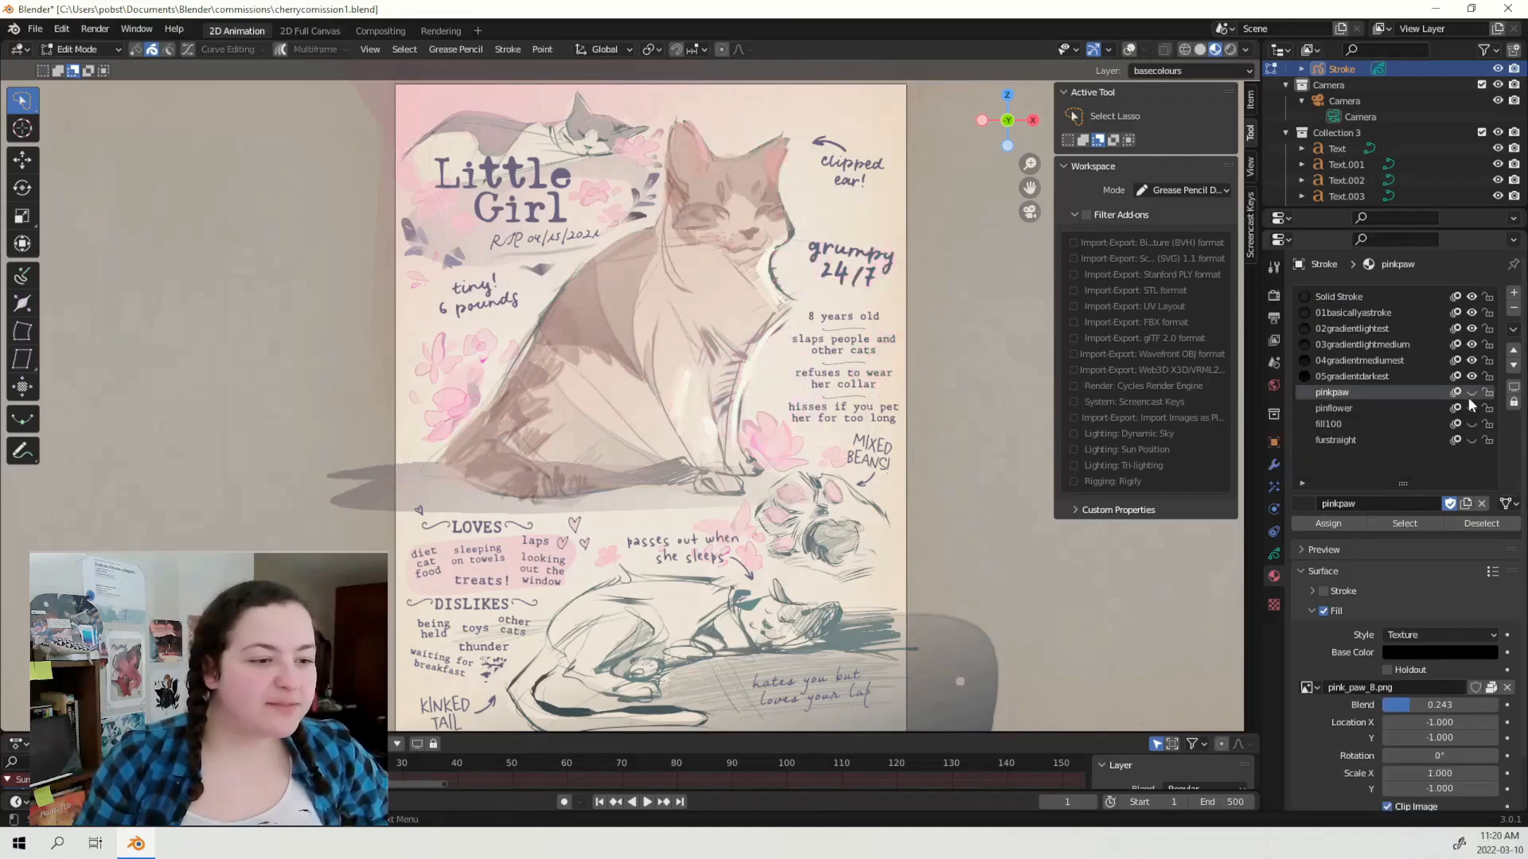
pyautogui.click(1472, 393)
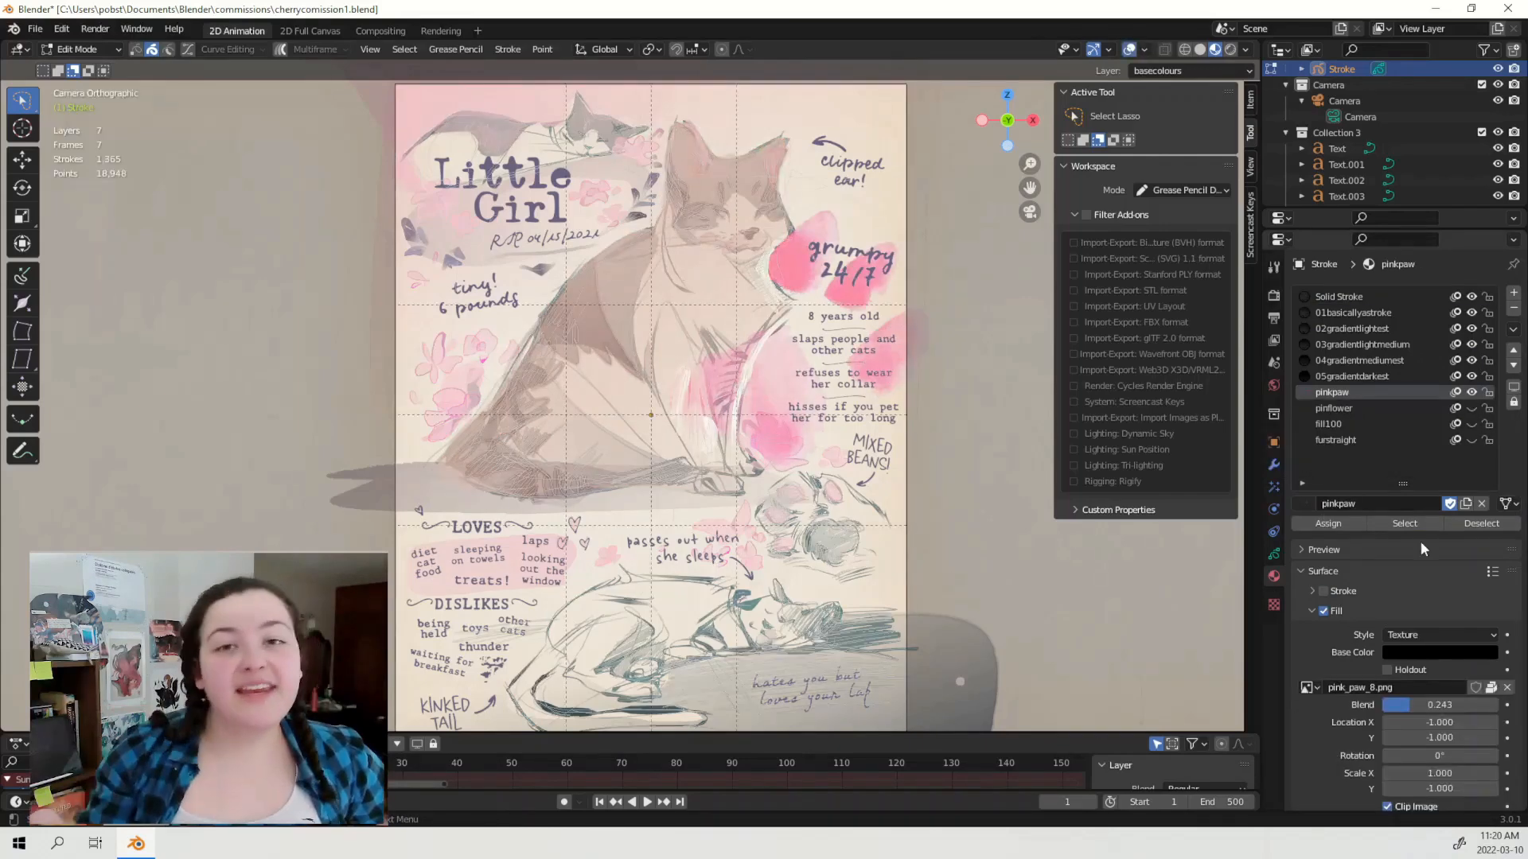
# Step: Select all strokes using the pinkpaw material and nudge them near the cat's chest with the Push sculpt brush
pyautogui.click(1406, 525)
pyautogui.hotkey('ctrl', 'Tab')
pyautogui.click(697, 468)
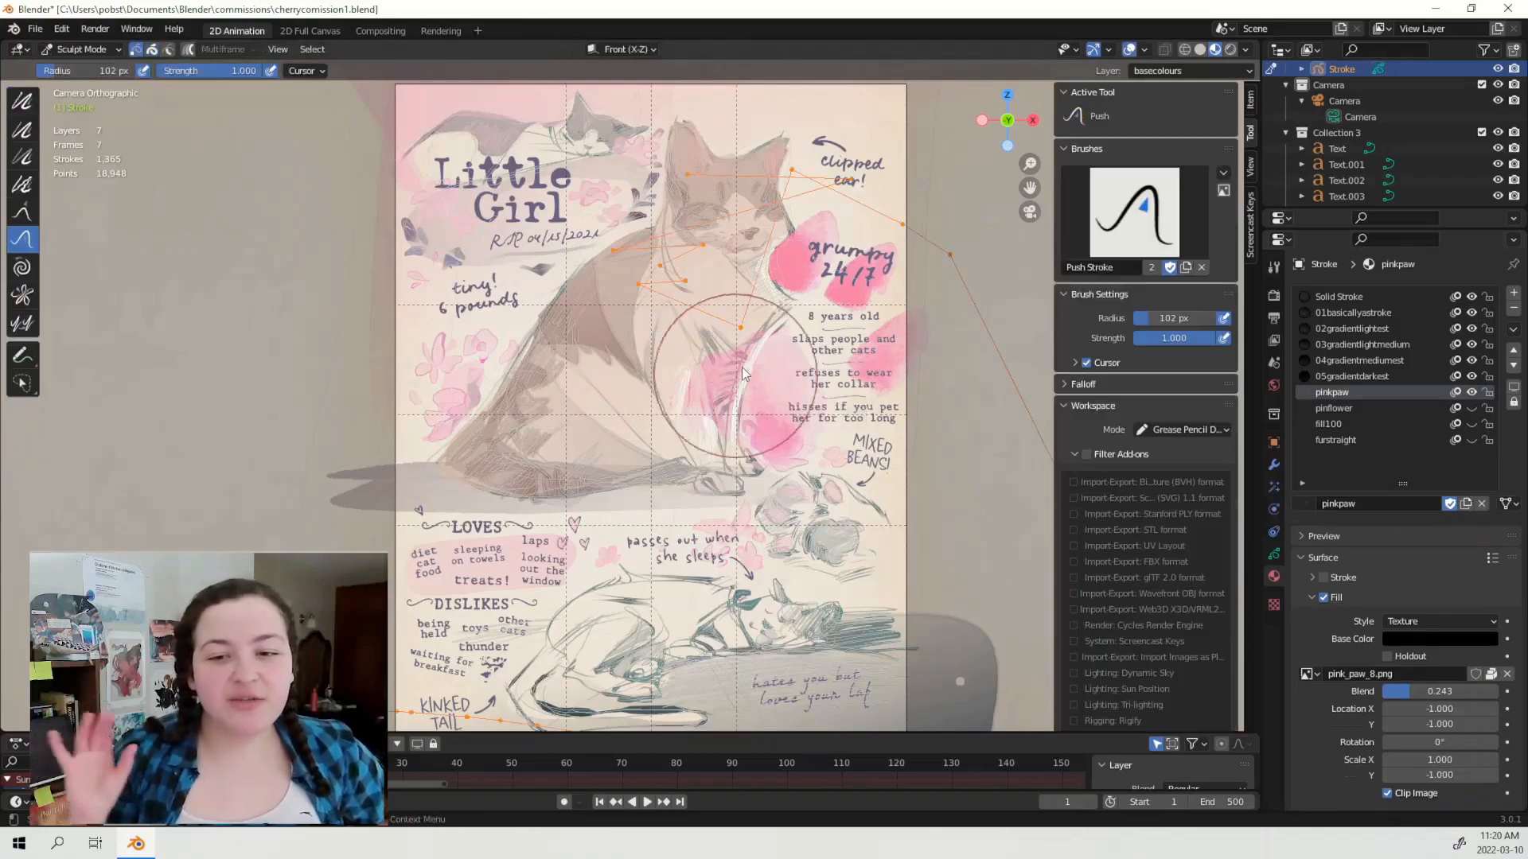
pyautogui.moveTo(754, 348)
pyautogui.mouseDown()
pyautogui.moveTo(679, 259)
pyautogui.moveTo(778, 342)
pyautogui.mouseUp()
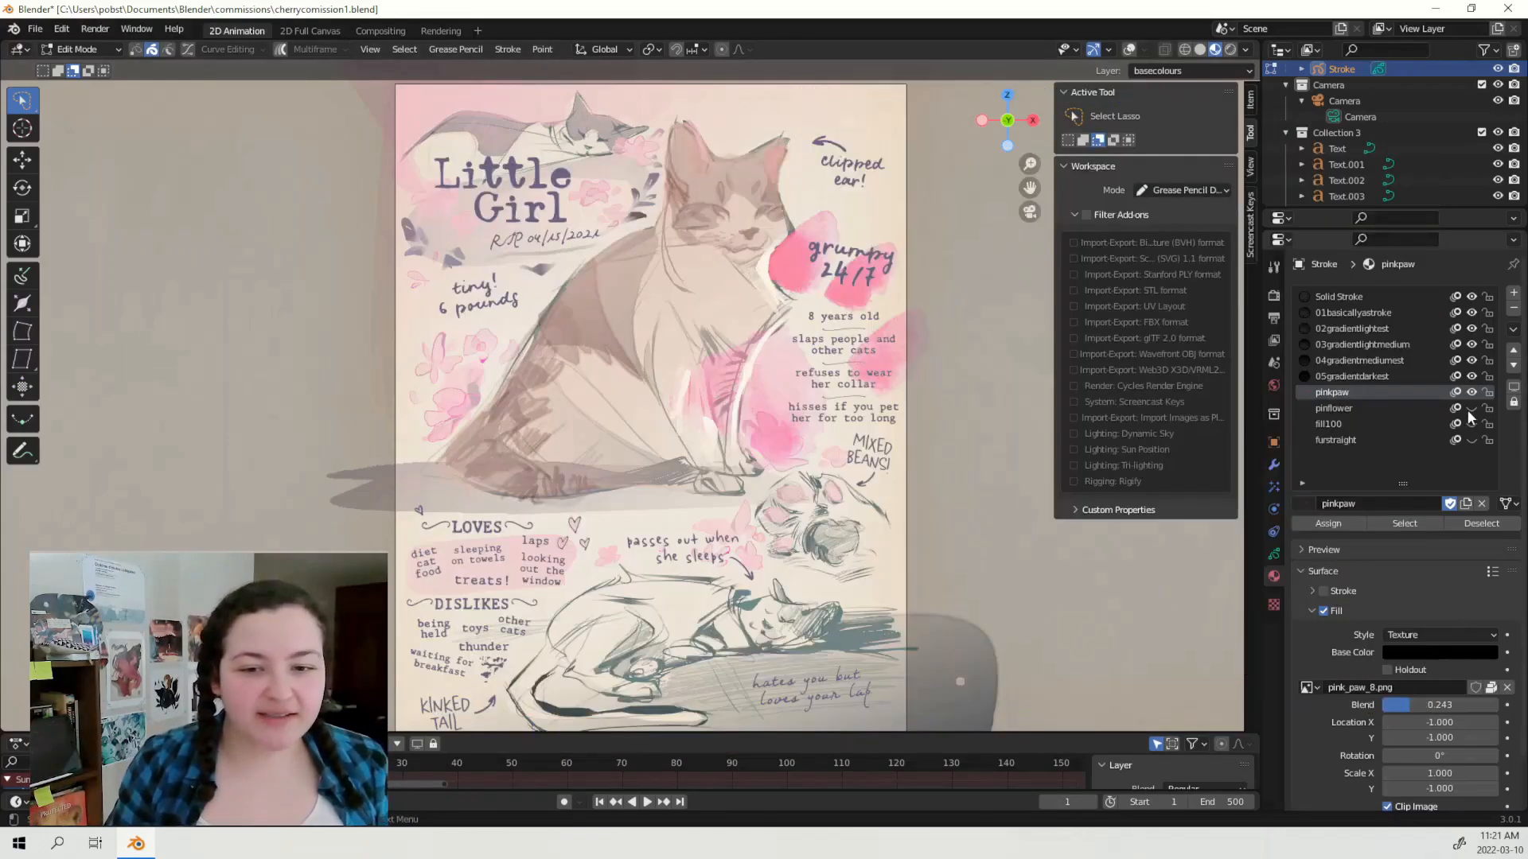
# Step: Show the pinflower material, select it, and try to hide all the other materials
pyautogui.click(1470, 409)
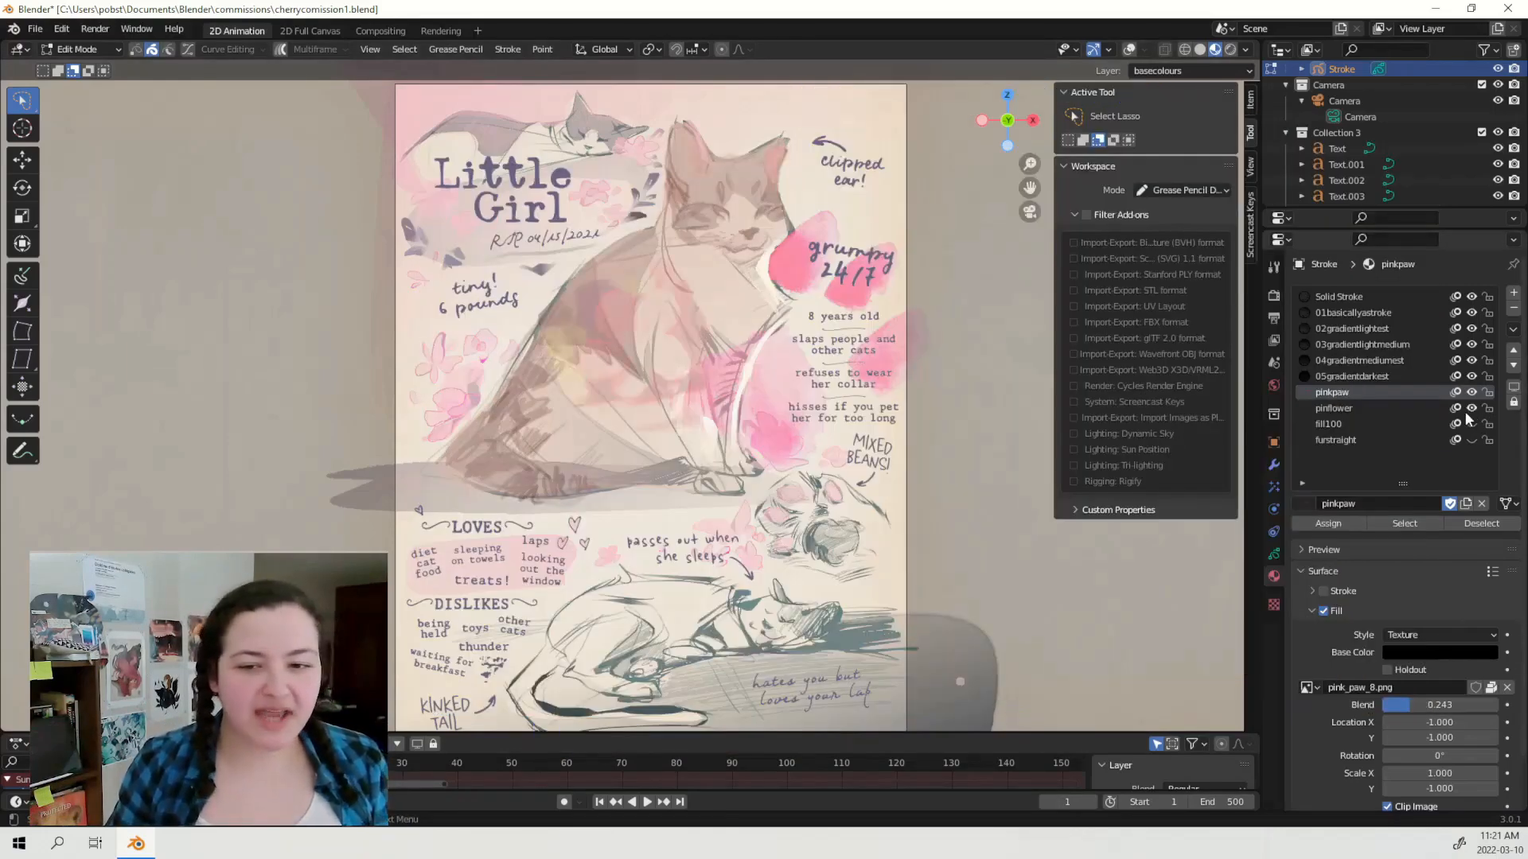
pyautogui.click(1467, 413)
pyautogui.click(1514, 329)
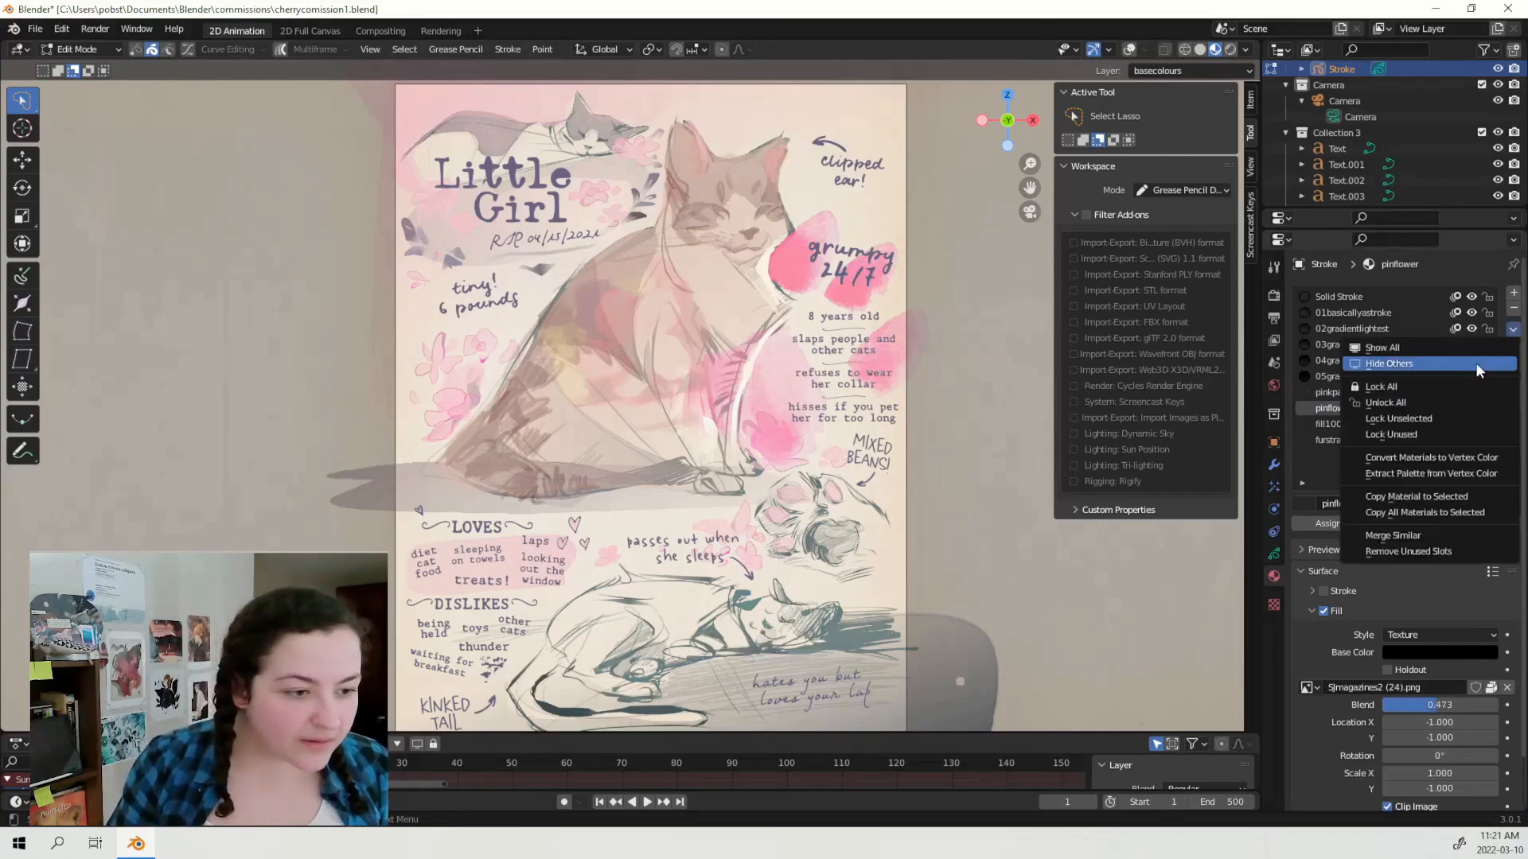
pyautogui.click(1389, 363)
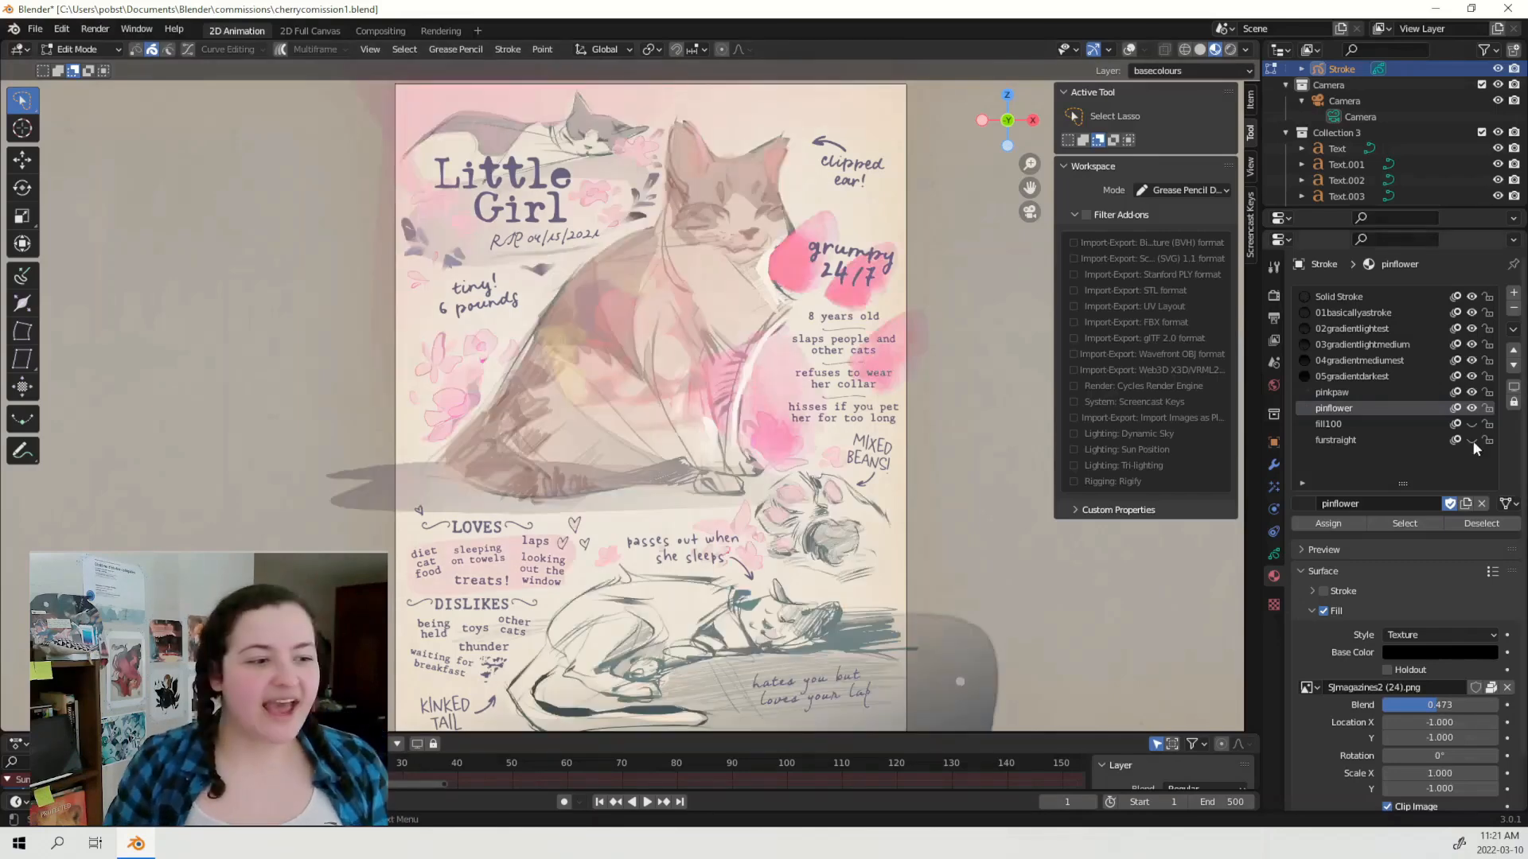
# Step: Toggle the furstraight material to compare the fur texture, and leave it shown
pyautogui.click(1472, 442)
pyautogui.click(1472, 441)
pyautogui.click(1473, 441)
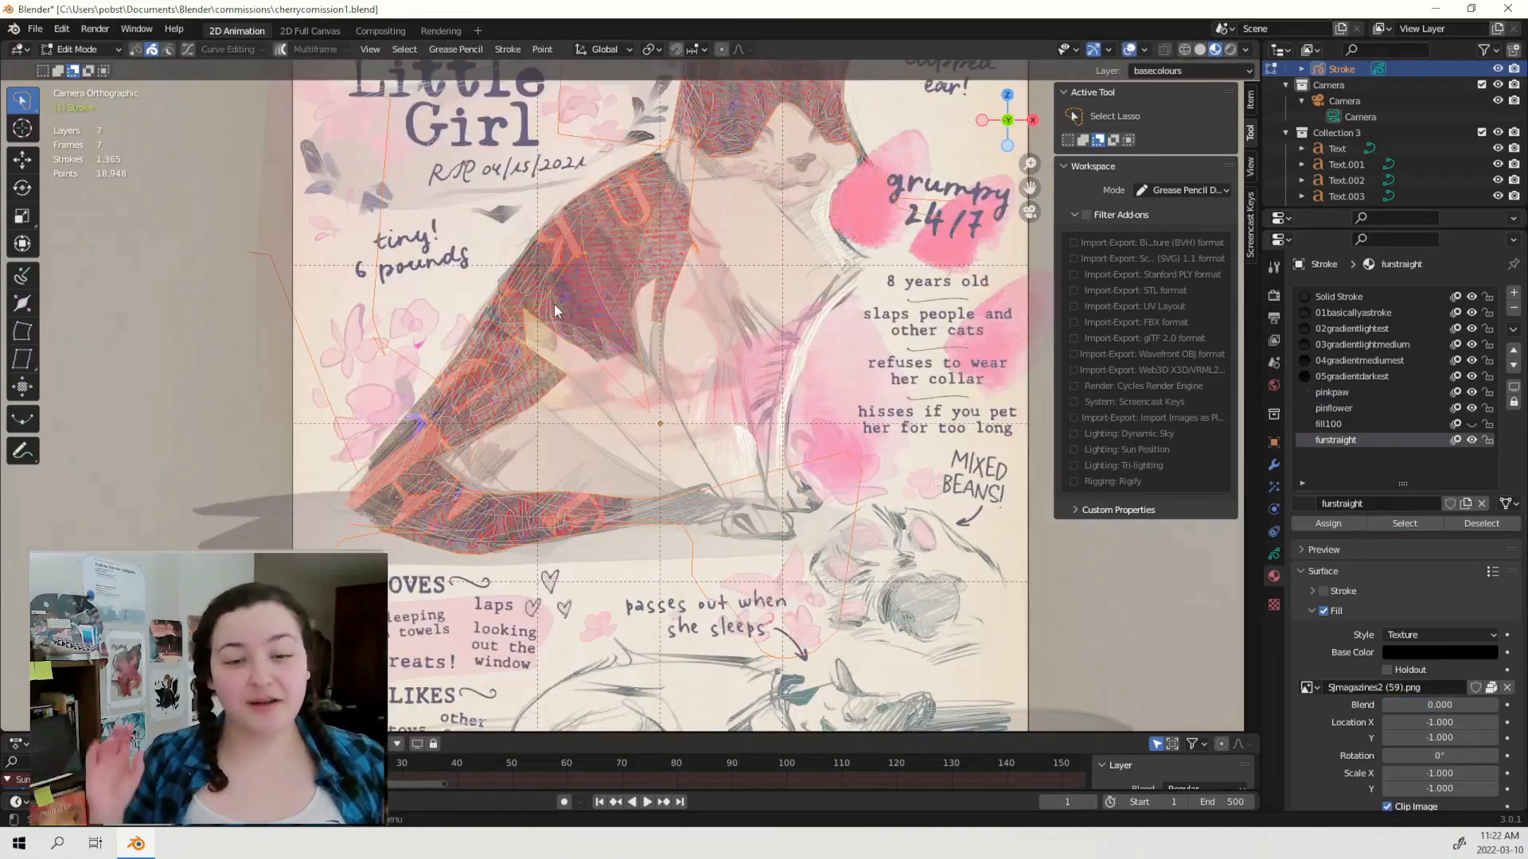
# Step: Try pushing the furstraight strokes across the cat's body in Sculpt Mode, undo it, and return to editing
pyautogui.hotkey('ctrl', 'Tab')
pyautogui.click(601, 518)
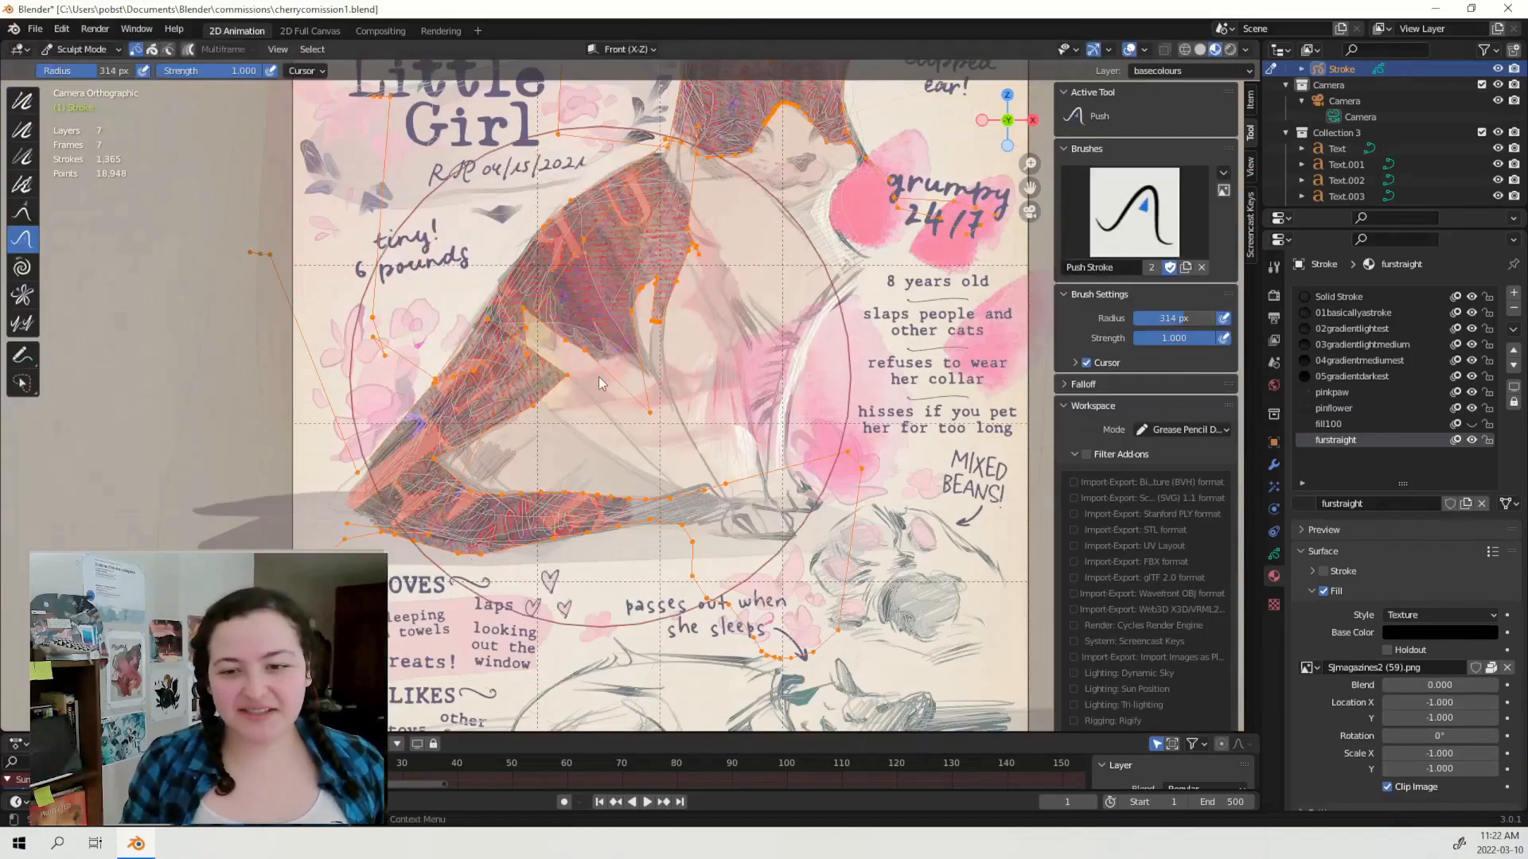
pyautogui.moveTo(606, 295)
pyautogui.mouseDown()
pyautogui.moveTo(492, 407)
pyautogui.moveTo(575, 431)
pyautogui.moveTo(537, 268)
pyautogui.moveTo(465, 398)
pyautogui.moveTo(557, 446)
pyautogui.moveTo(575, 493)
pyautogui.mouseUp()
pyautogui.hotkey('ctrl', 'z')
pyautogui.press('Tab')
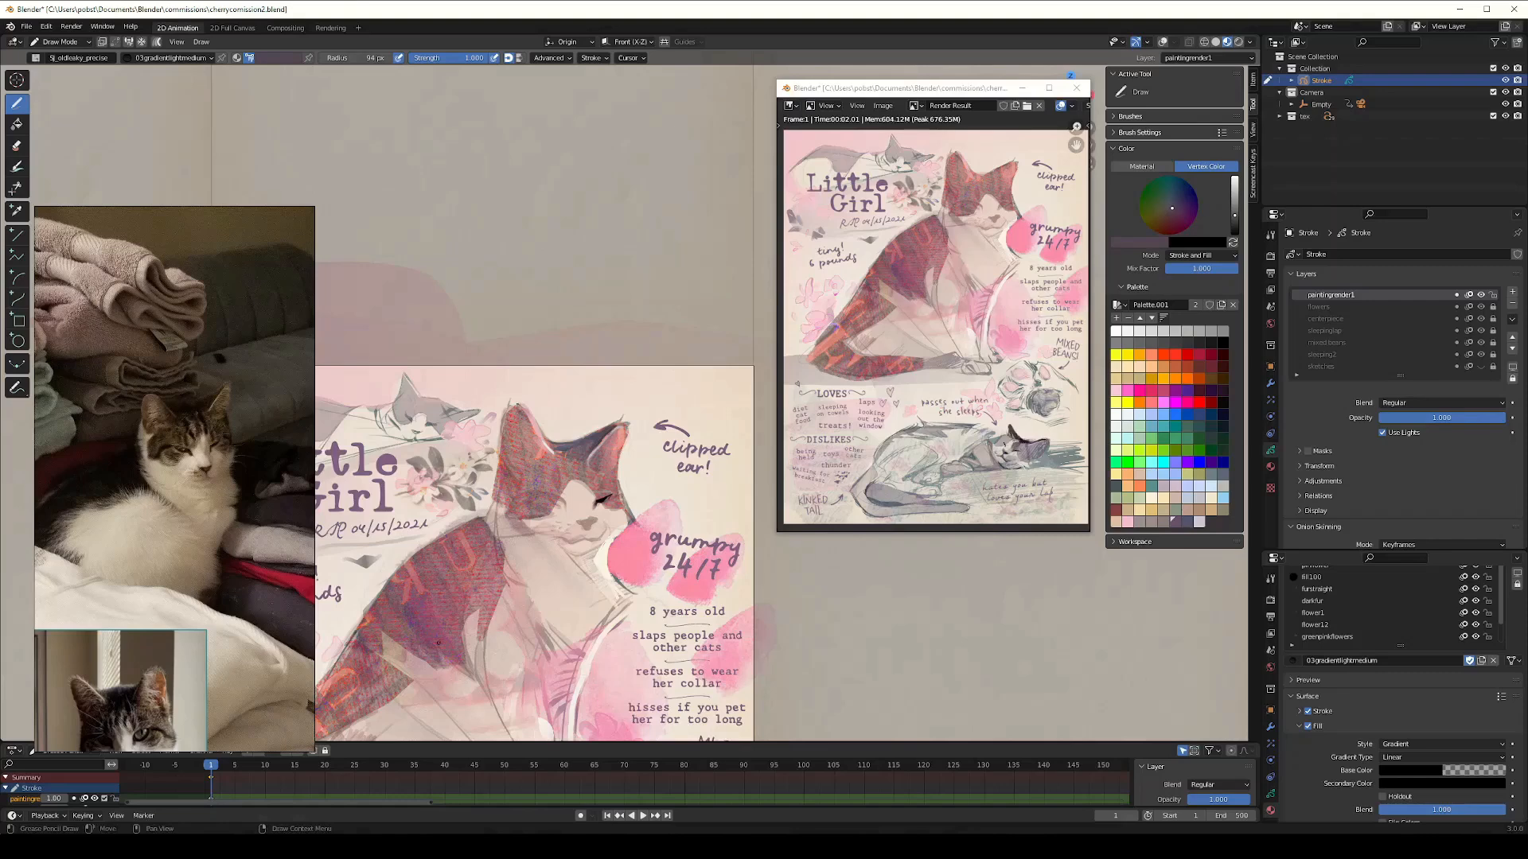
# Step: Check the painted face in the mirrored view on frame 2, save the file, and return to frame 1
pyautogui.moveTo(563, 505); pyautogui.dragTo(577, 478, button='middle')
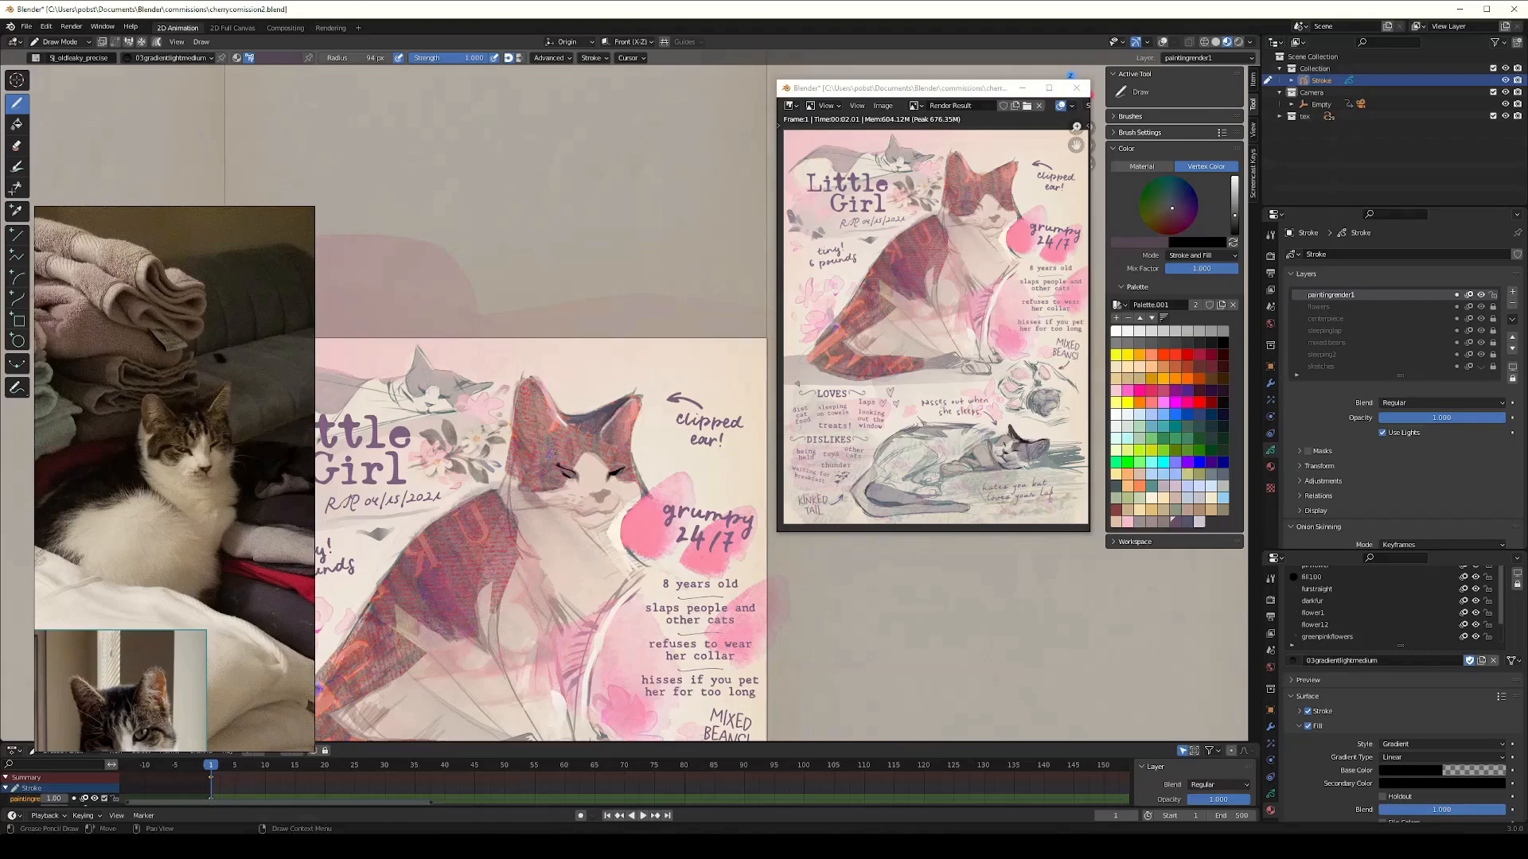
pyautogui.press('Right')
pyautogui.hotkey('ctrl', 's')
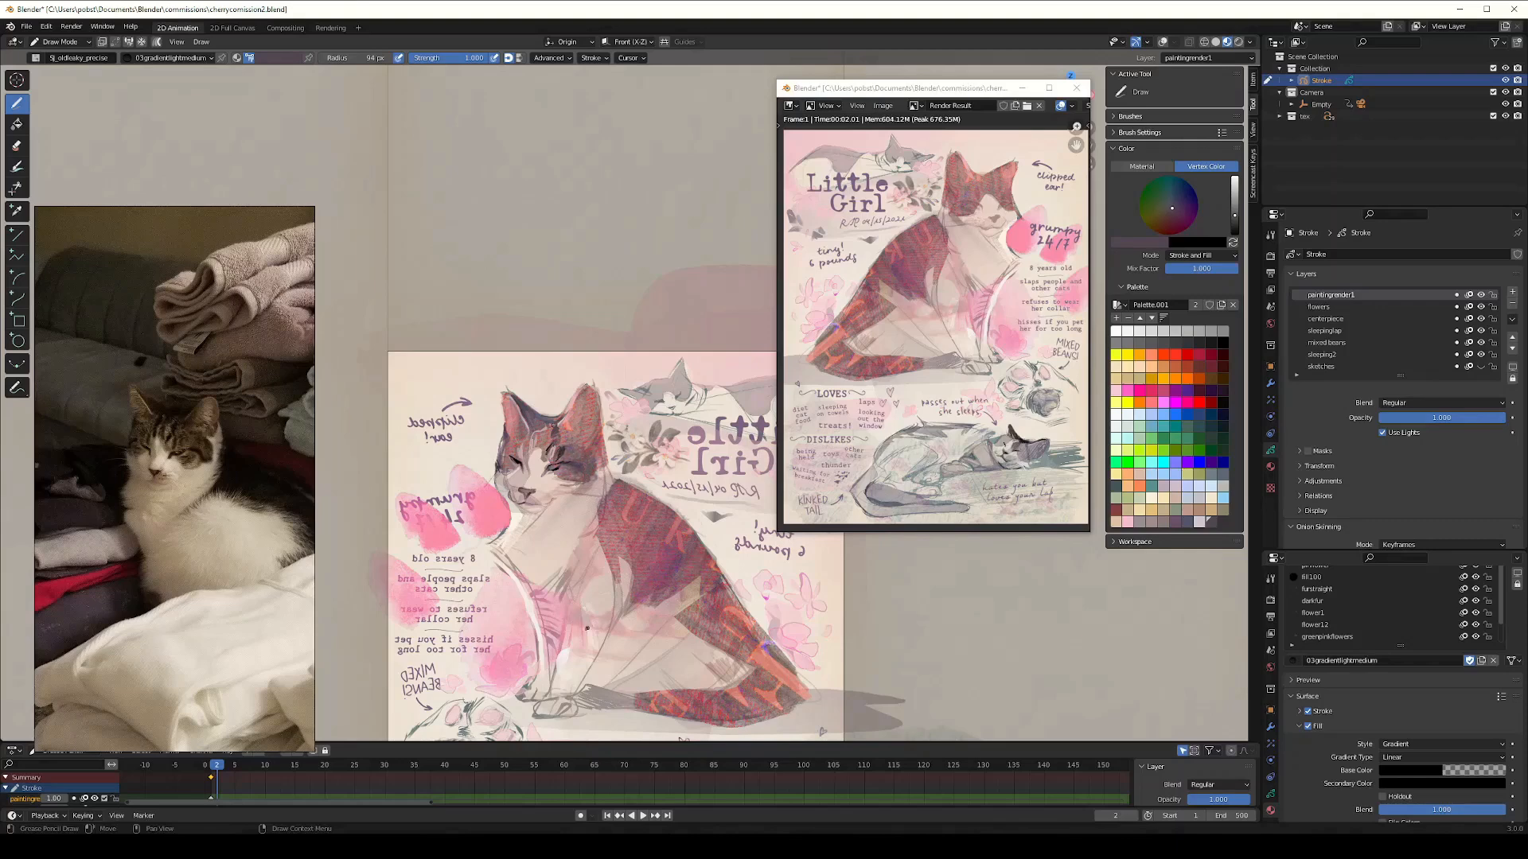
pyautogui.press('Left')
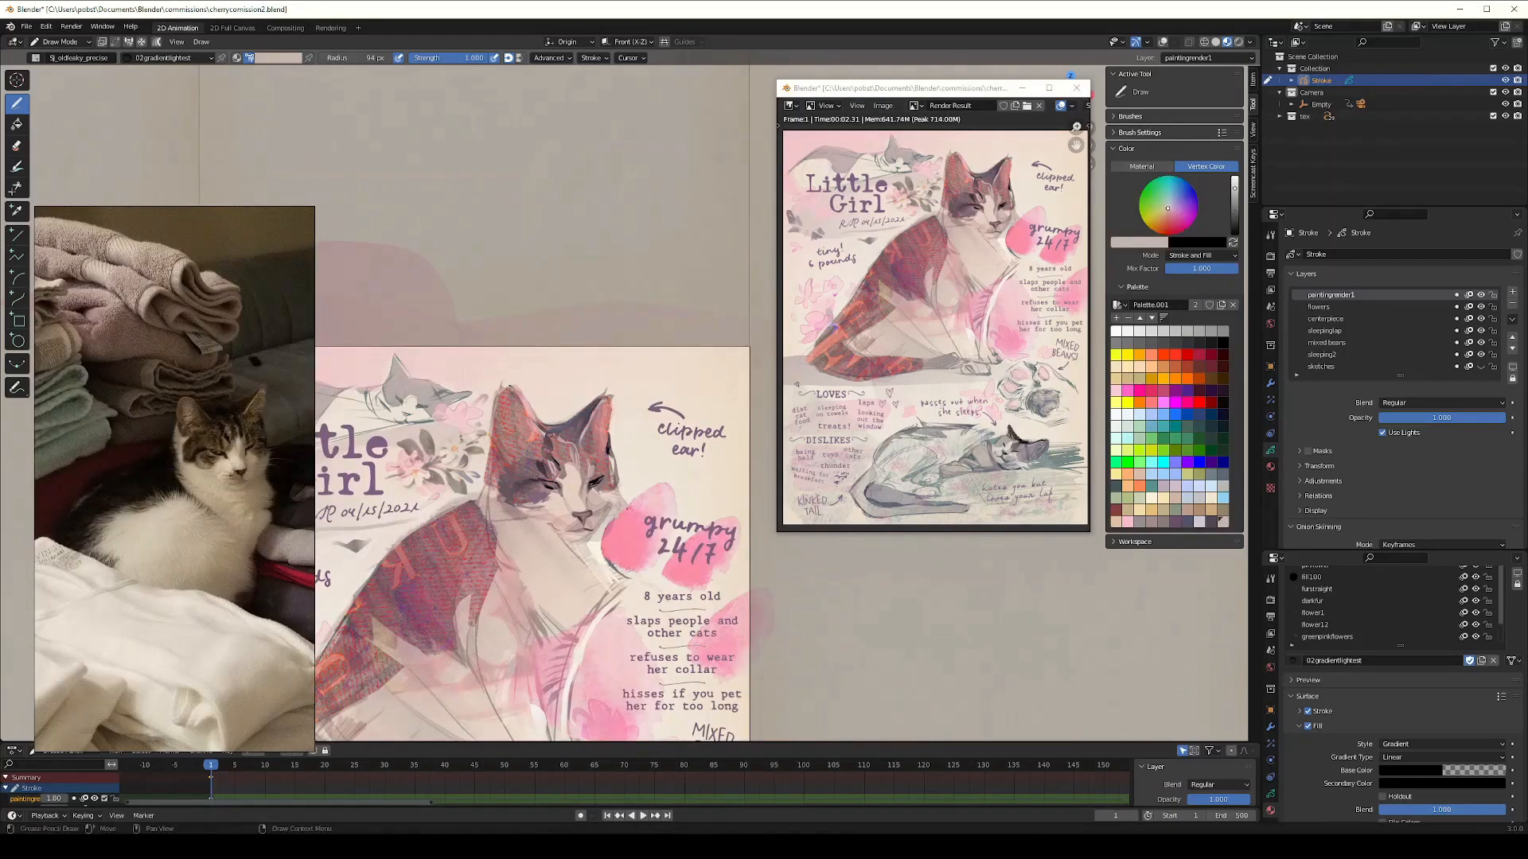
# Step: Save the file and pick a pale pinkish-cream vertex colour from the palette
pyautogui.scroll(-2, 617, 569)
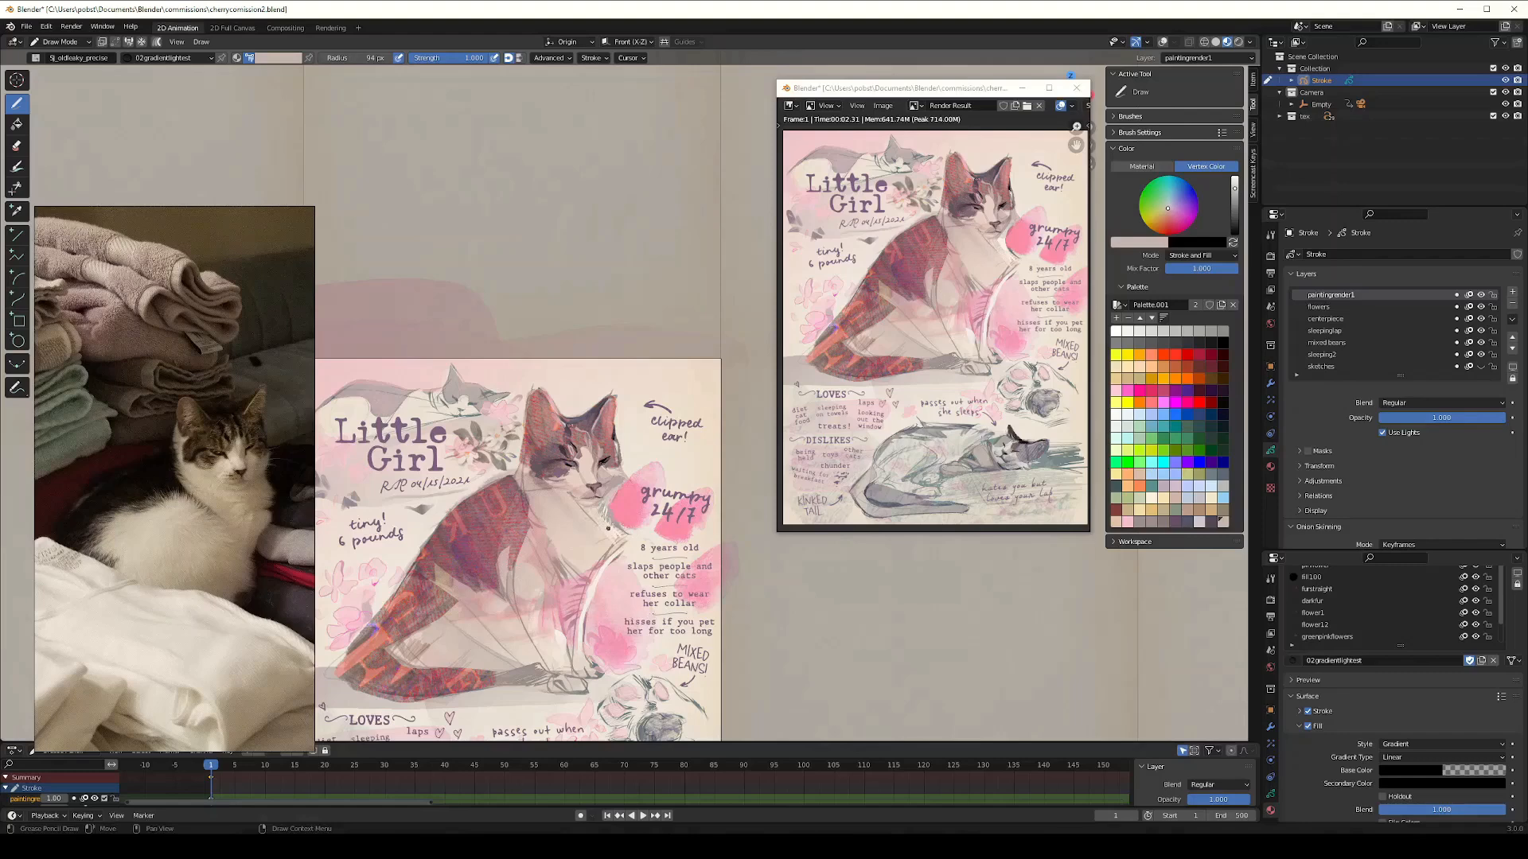
pyautogui.hotkey('ctrl', 's')
pyautogui.click(1148, 497)
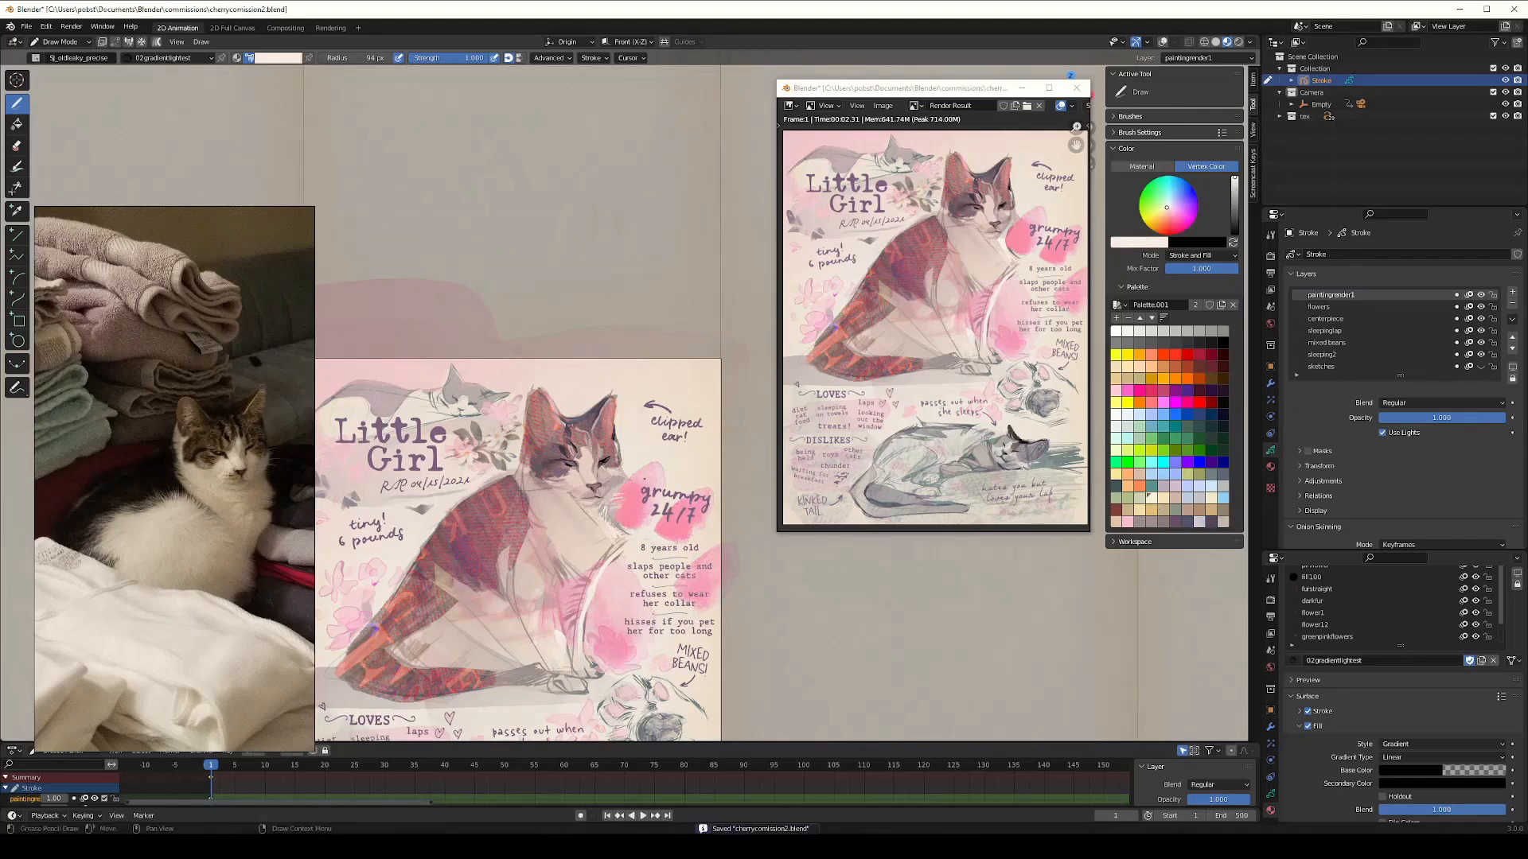
# Step: Turn on Auto-Lock Layers and scale the strokes around the sitting cat's eye on the paintingrender1 layer
pyautogui.scroll(1, 618, 494)
pyautogui.press('Tab')
pyautogui.press('q')
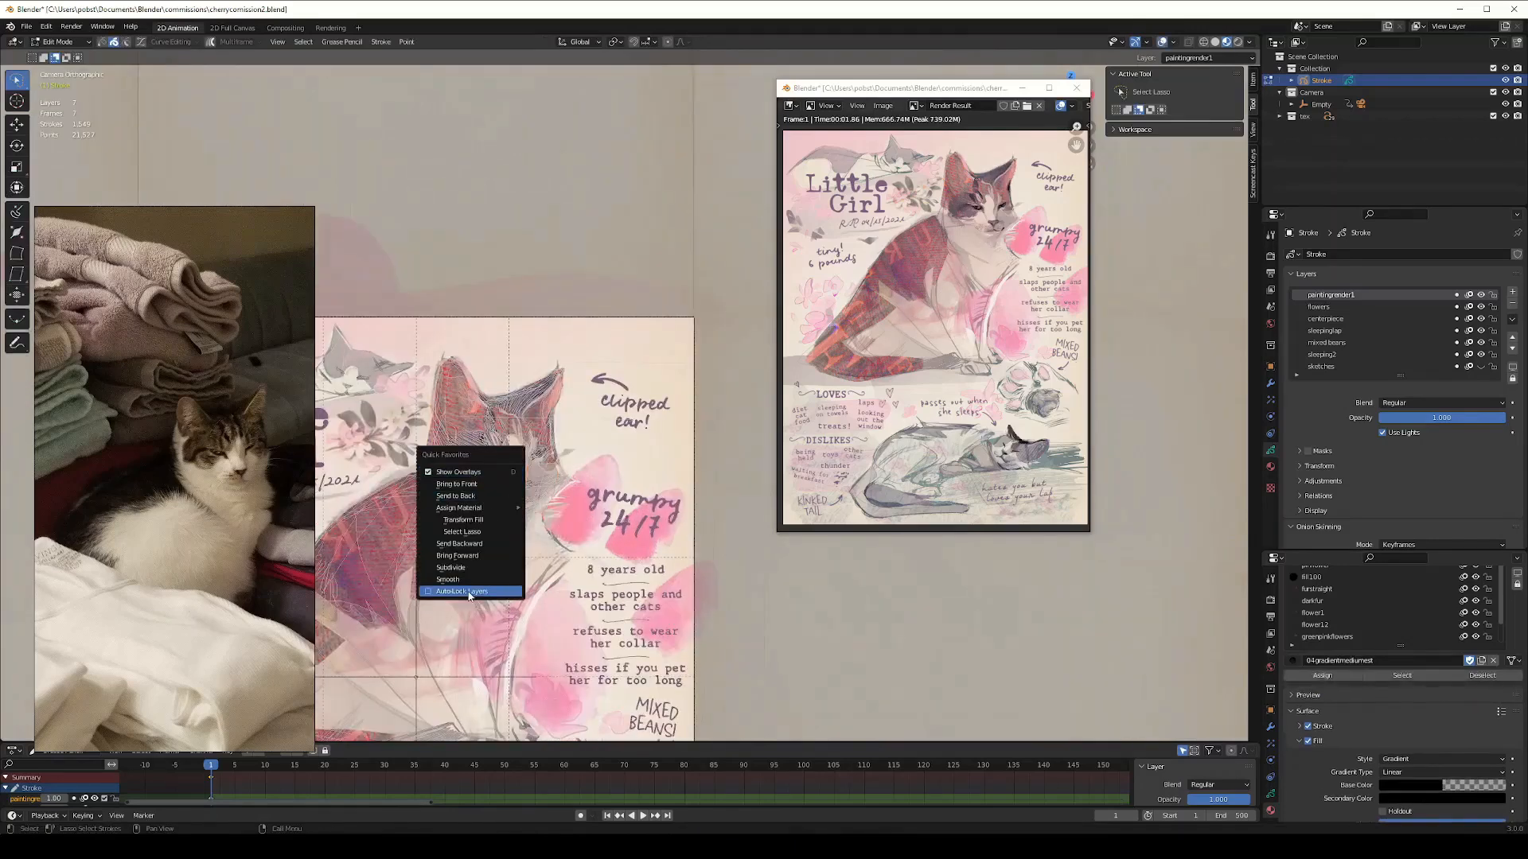
pyautogui.click(466, 592)
pyautogui.moveTo(487, 450)
pyautogui.keyDown('shift'); pyautogui.mouseDown()
pyautogui.moveTo(508, 467)
pyautogui.moveTo(466, 460)
pyautogui.mouseUp(); pyautogui.keyUp('shift')
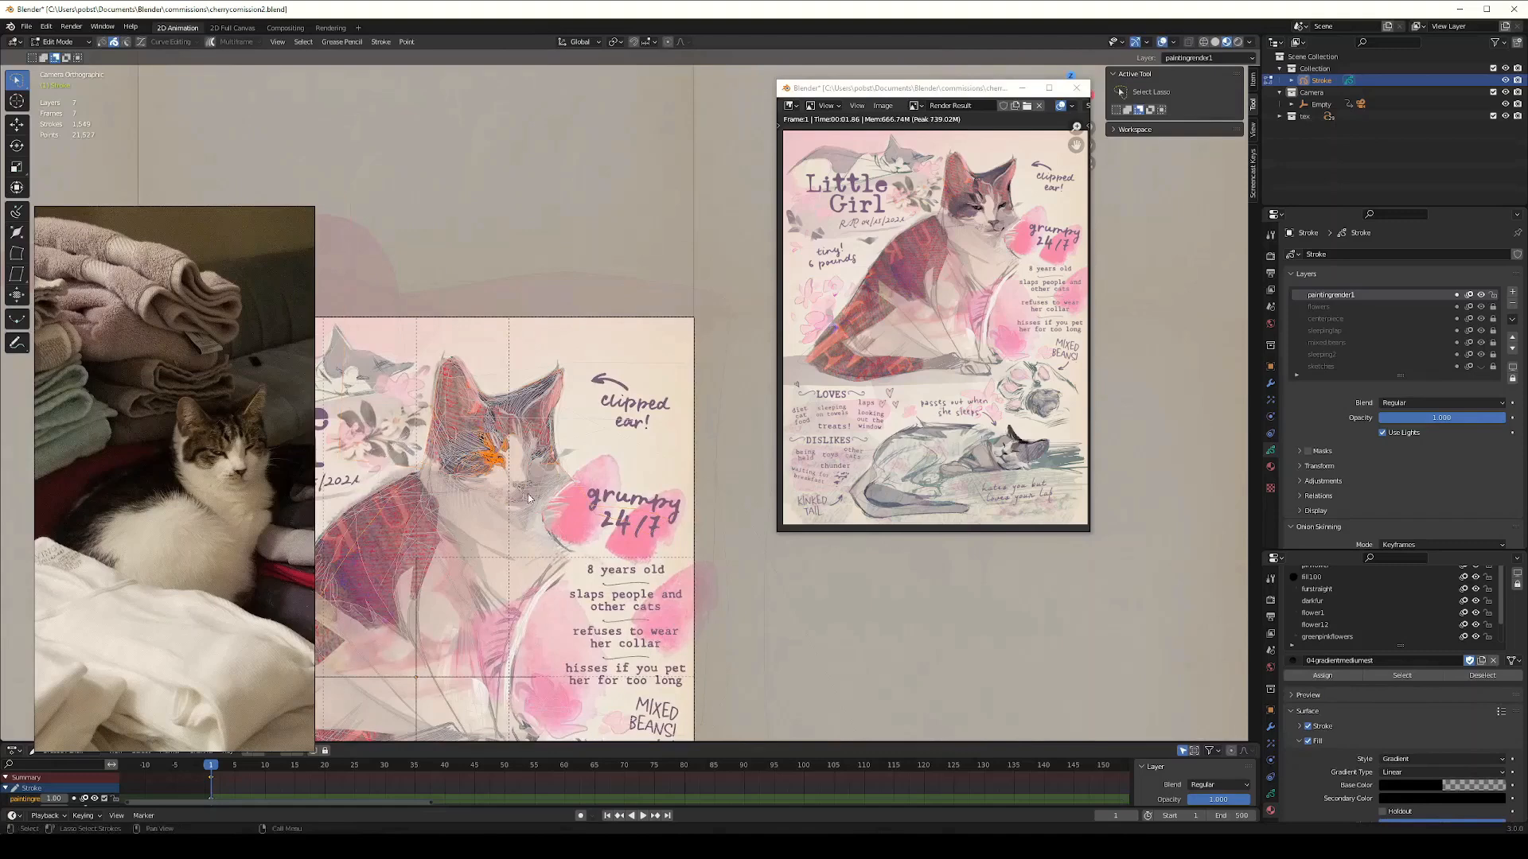
pyautogui.press('s')
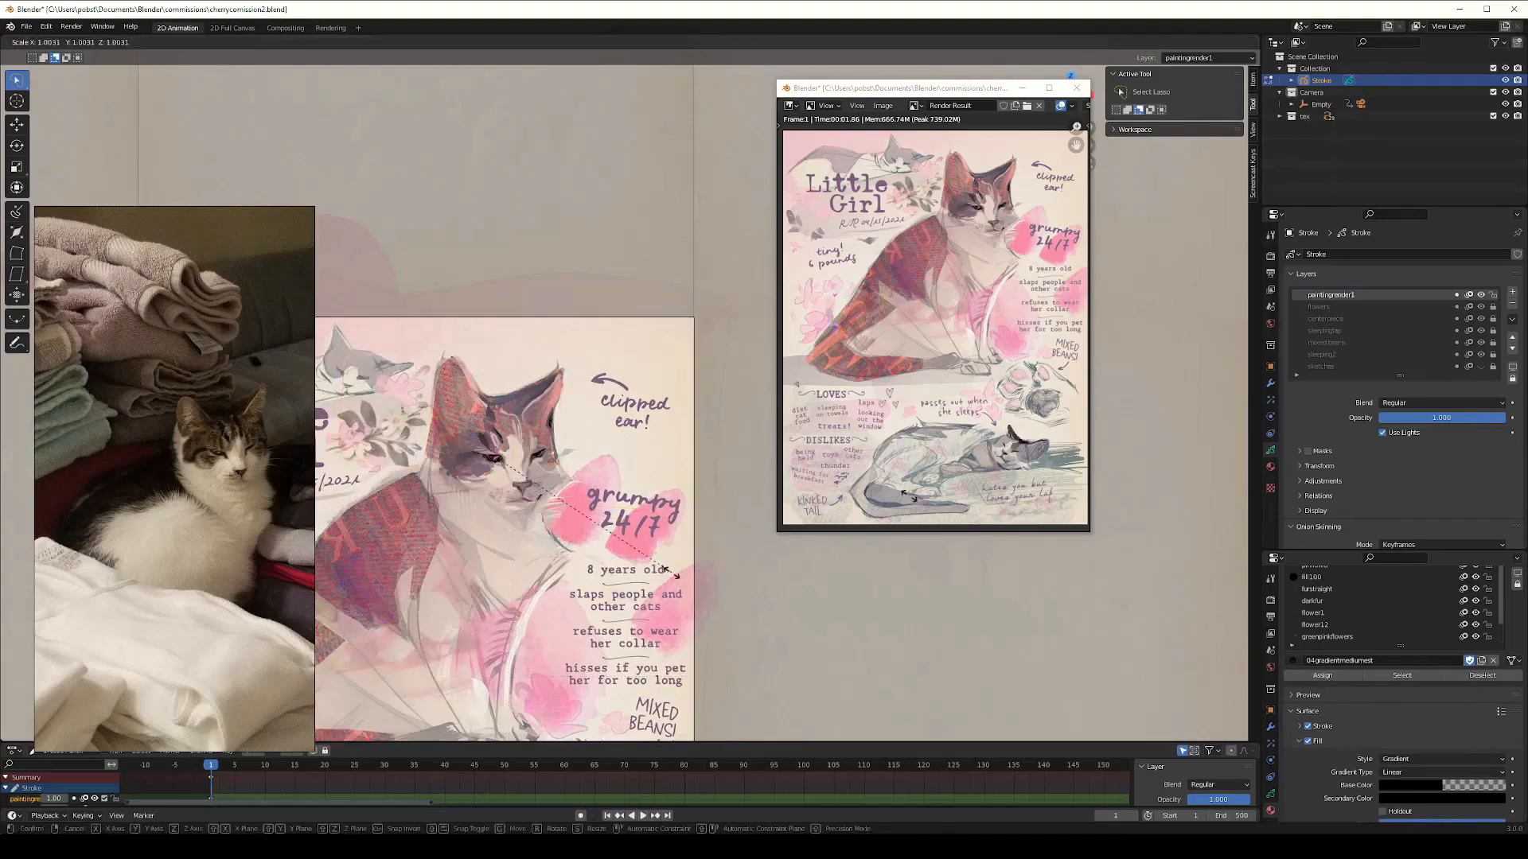
pyautogui.click(684, 625)
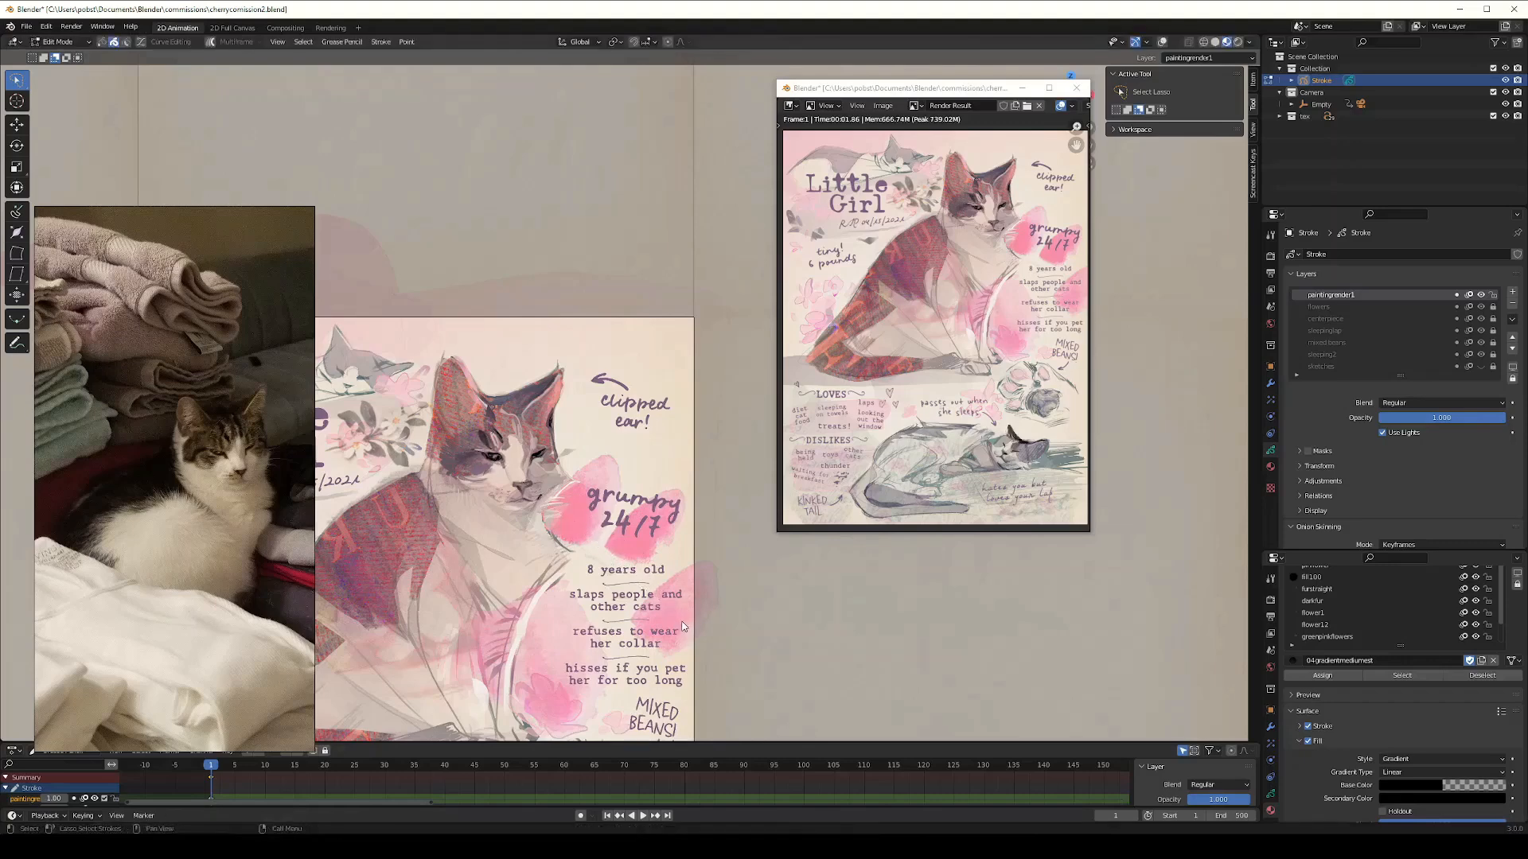
# Step: Compare the face before and after the eye adjustments through the undo history, and render the page
pyautogui.hotkey('ctrl', 'alt', 'z')
pyautogui.hotkey('ctrl', 'alt', 'z')
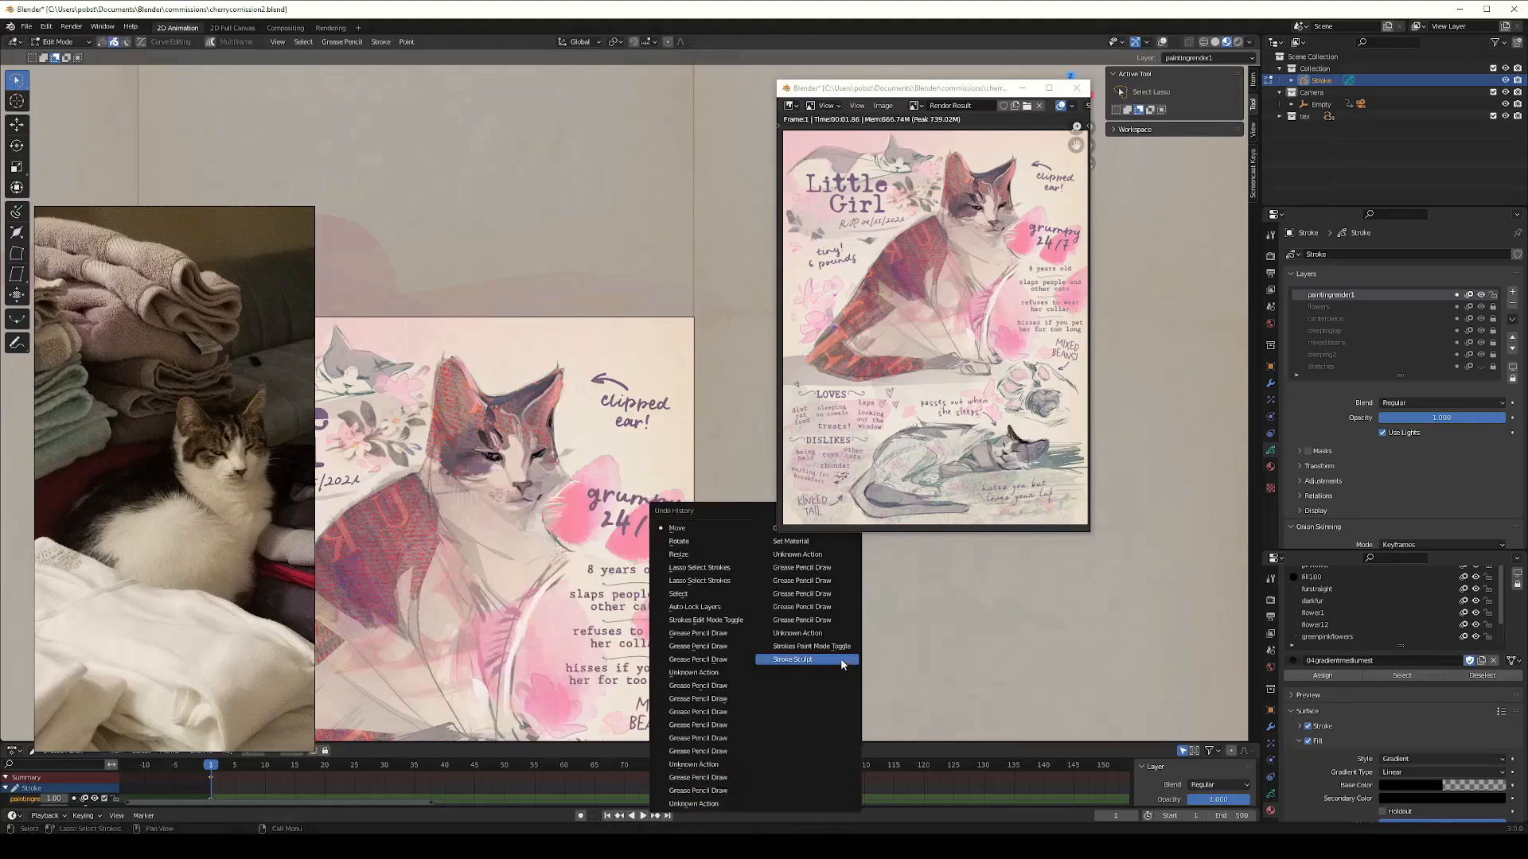
pyautogui.click(708, 570)
pyautogui.hotkey('ctrl', 'alt', 'z')
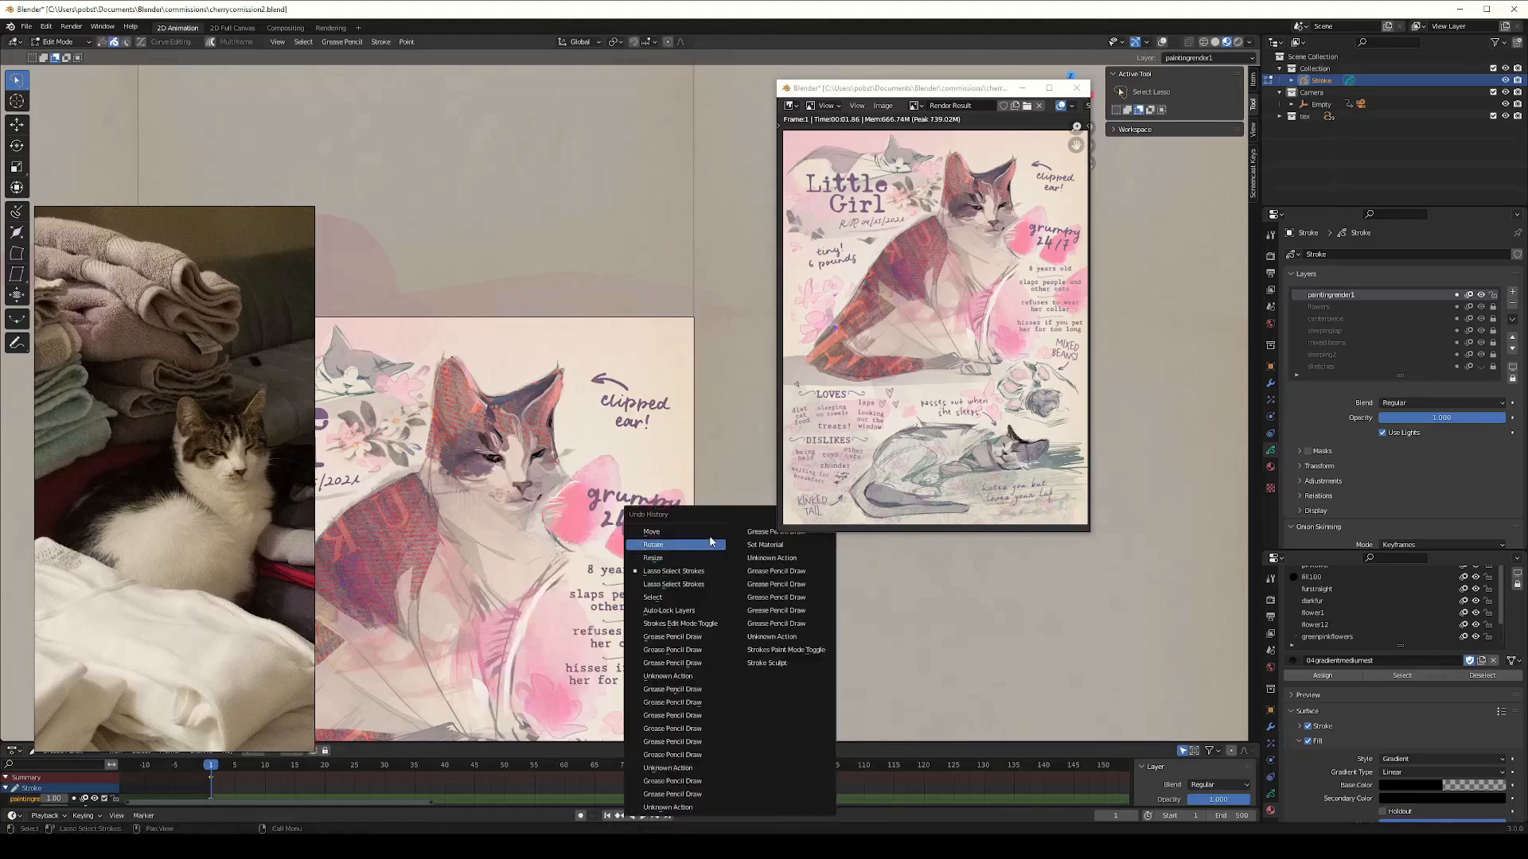
pyautogui.click(701, 538)
pyautogui.press('F12')
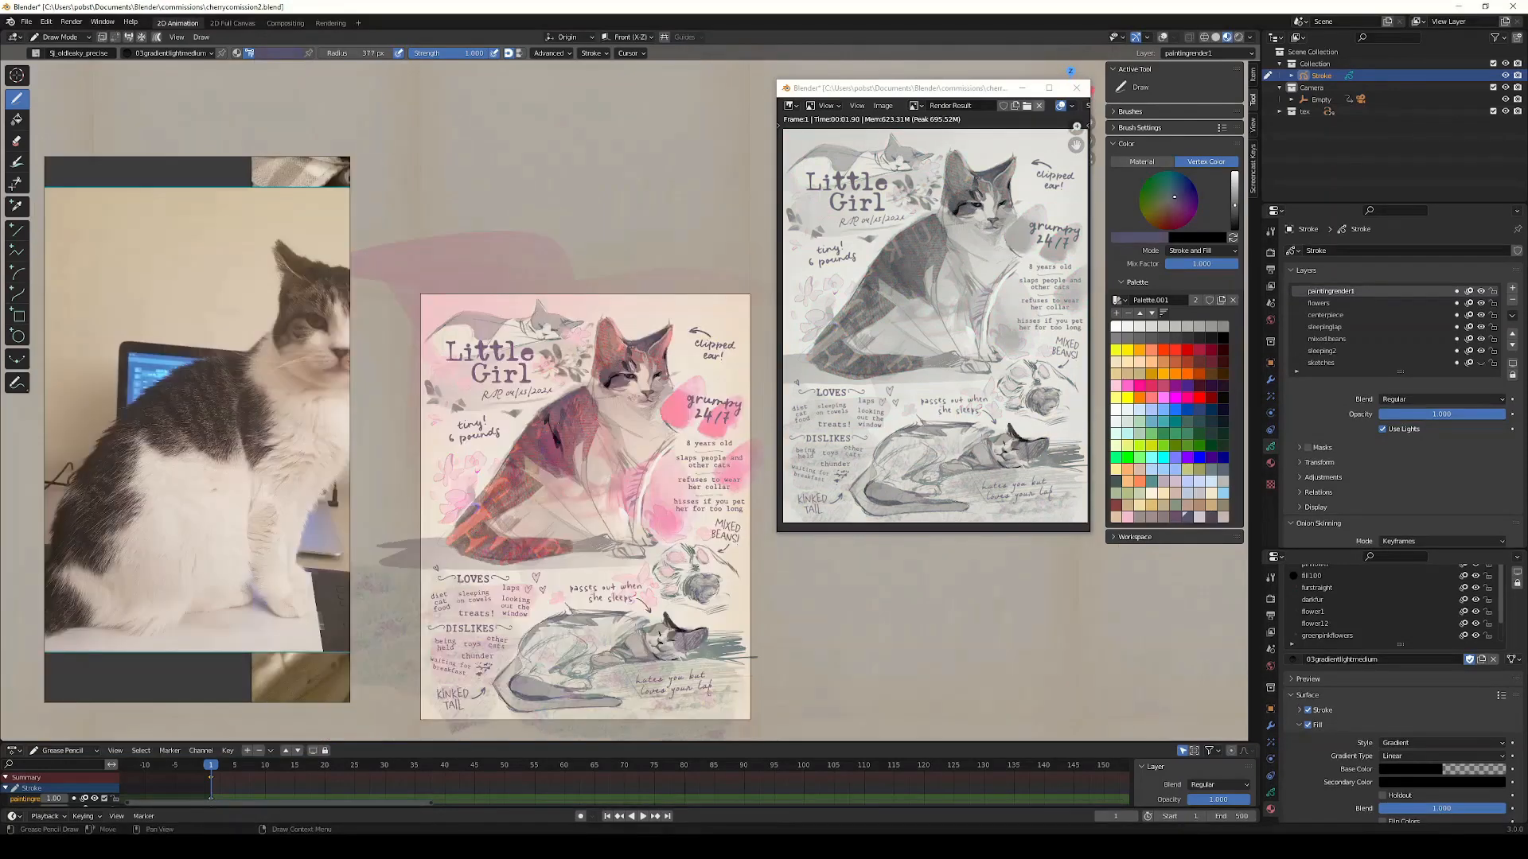
# Step: Try shading strokes on the sitting cat's back and undo them
pyautogui.hotkey('ctrl', 'z')
pyautogui.hotkey('ctrl', 'z')
pyautogui.moveTo(525, 439); pyautogui.dragTo(536, 414)
pyautogui.hotkey('ctrl', 'z')
pyautogui.moveTo(527, 428); pyautogui.dragTo(542, 412)
pyautogui.hotkey('ctrl', 'z')
pyautogui.hotkey('ctrl', 'z')
# Step: Save the file and paint over the sitting cat's haunch, and down its chest with a pale lilac
pyautogui.hotkey('ctrl', 's')
pyautogui.moveTo(487, 486); pyautogui.dragTo(511, 483)
pyautogui.click(1199, 518)
pyautogui.moveTo(662, 401); pyautogui.dragTo(676, 440)
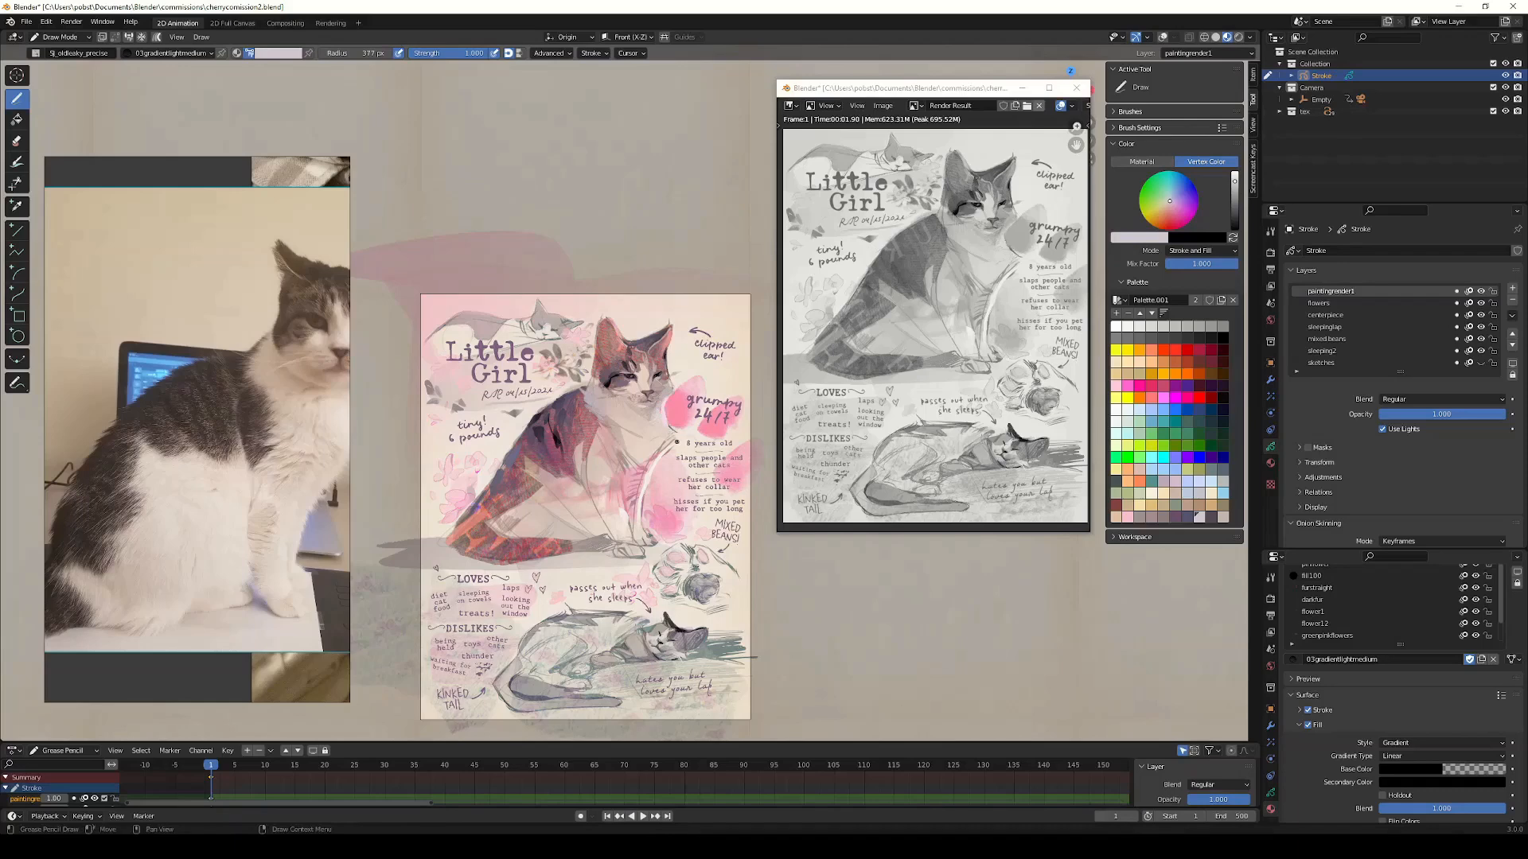
# Step: Try a pale lilac stroke down the sitting cat's chest and undo it
pyautogui.hotkey('ctrl', 'z')
pyautogui.moveTo(665, 398); pyautogui.dragTo(662, 422)
pyautogui.hotkey('ctrl', 'z')
pyautogui.hotkey('ctrl', 'z')
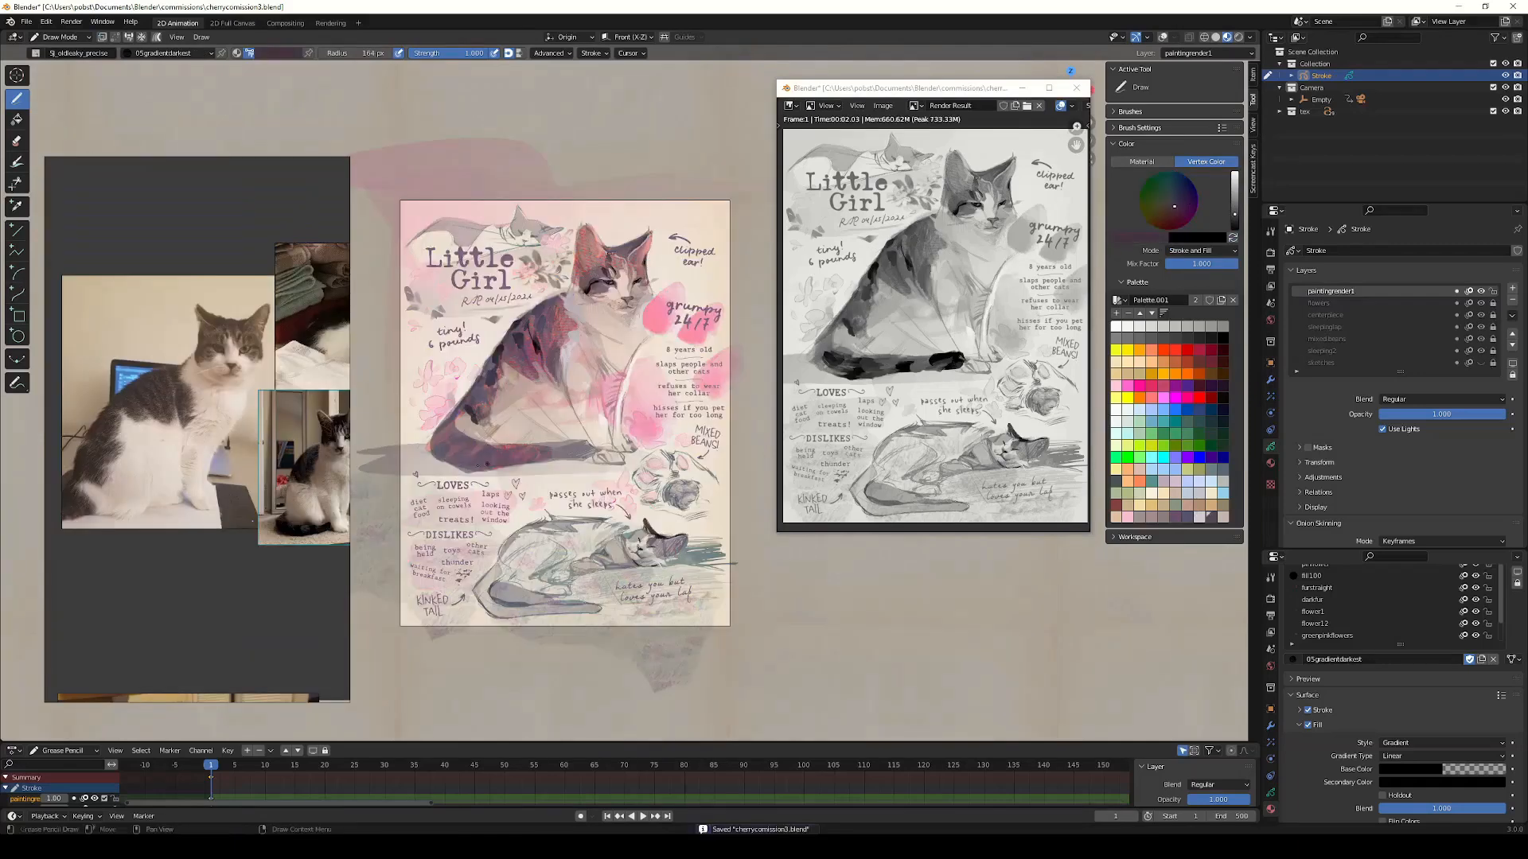
# Step: Darken the sitting cat's tail with the 05gradientdarkest material on the paintingrender1 layer and render the page
pyautogui.moveTo(431, 447); pyautogui.dragTo(597, 454)
pyautogui.hotkey('ctrl', 'z')
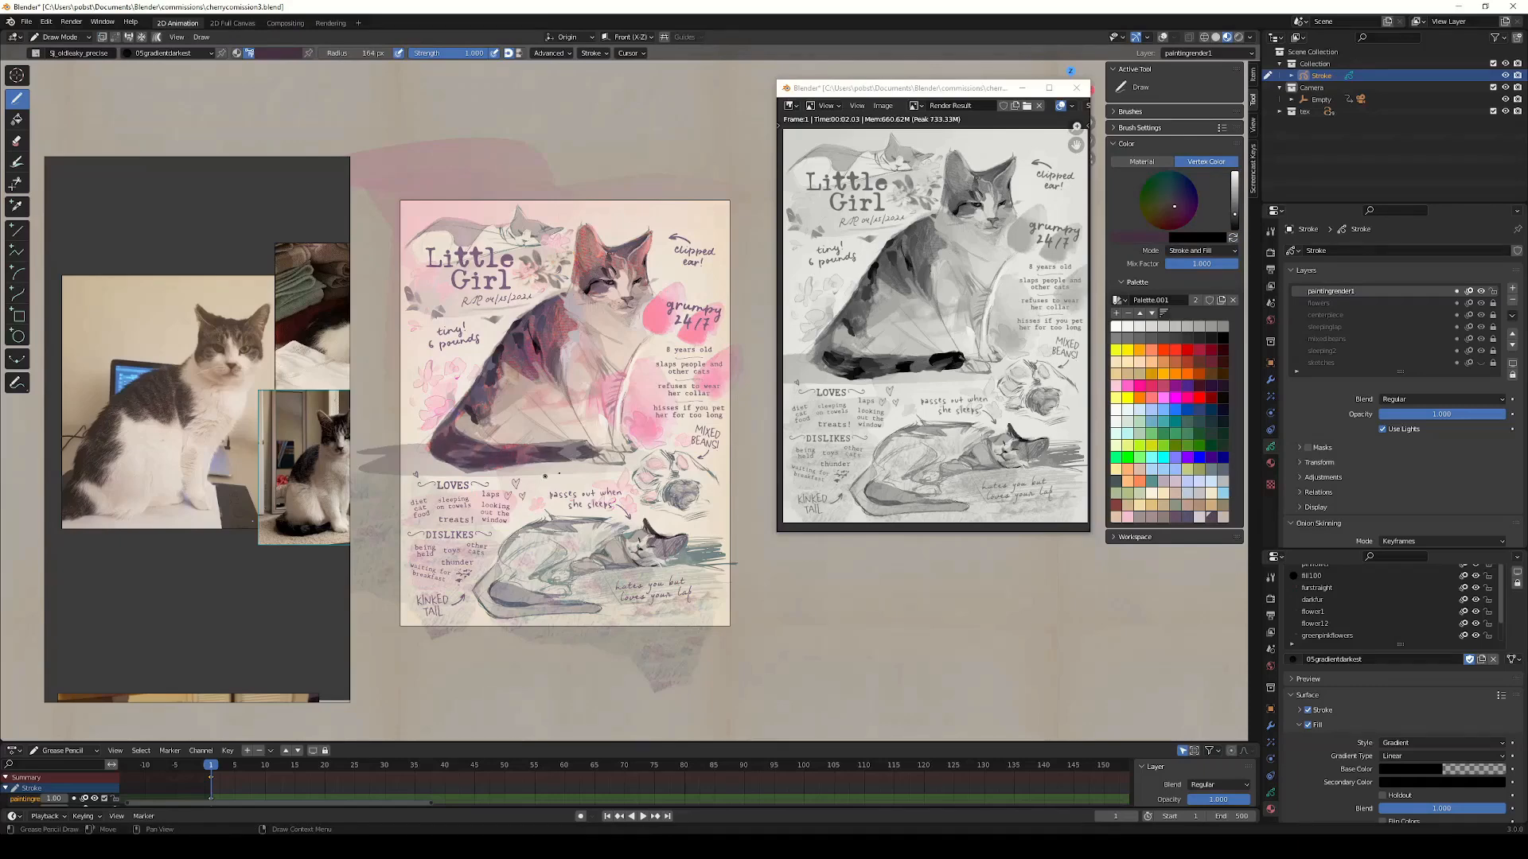
pyautogui.keyDown('shift'); pyautogui.moveTo(703, 541); pyautogui.dragTo(679, 566, button='middle'); pyautogui.keyUp('shift')
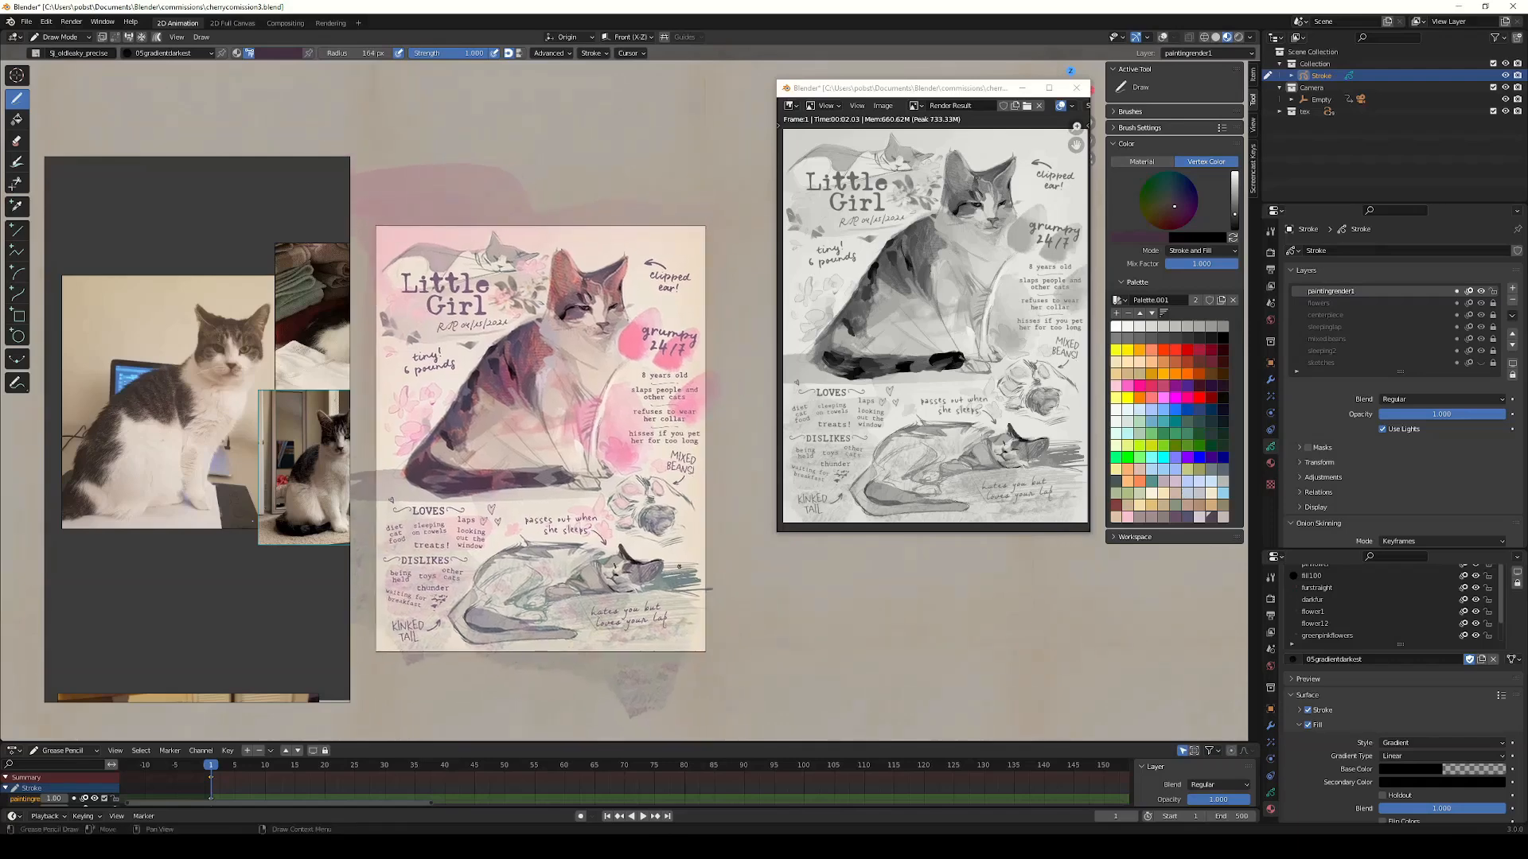
pyautogui.press('F12')
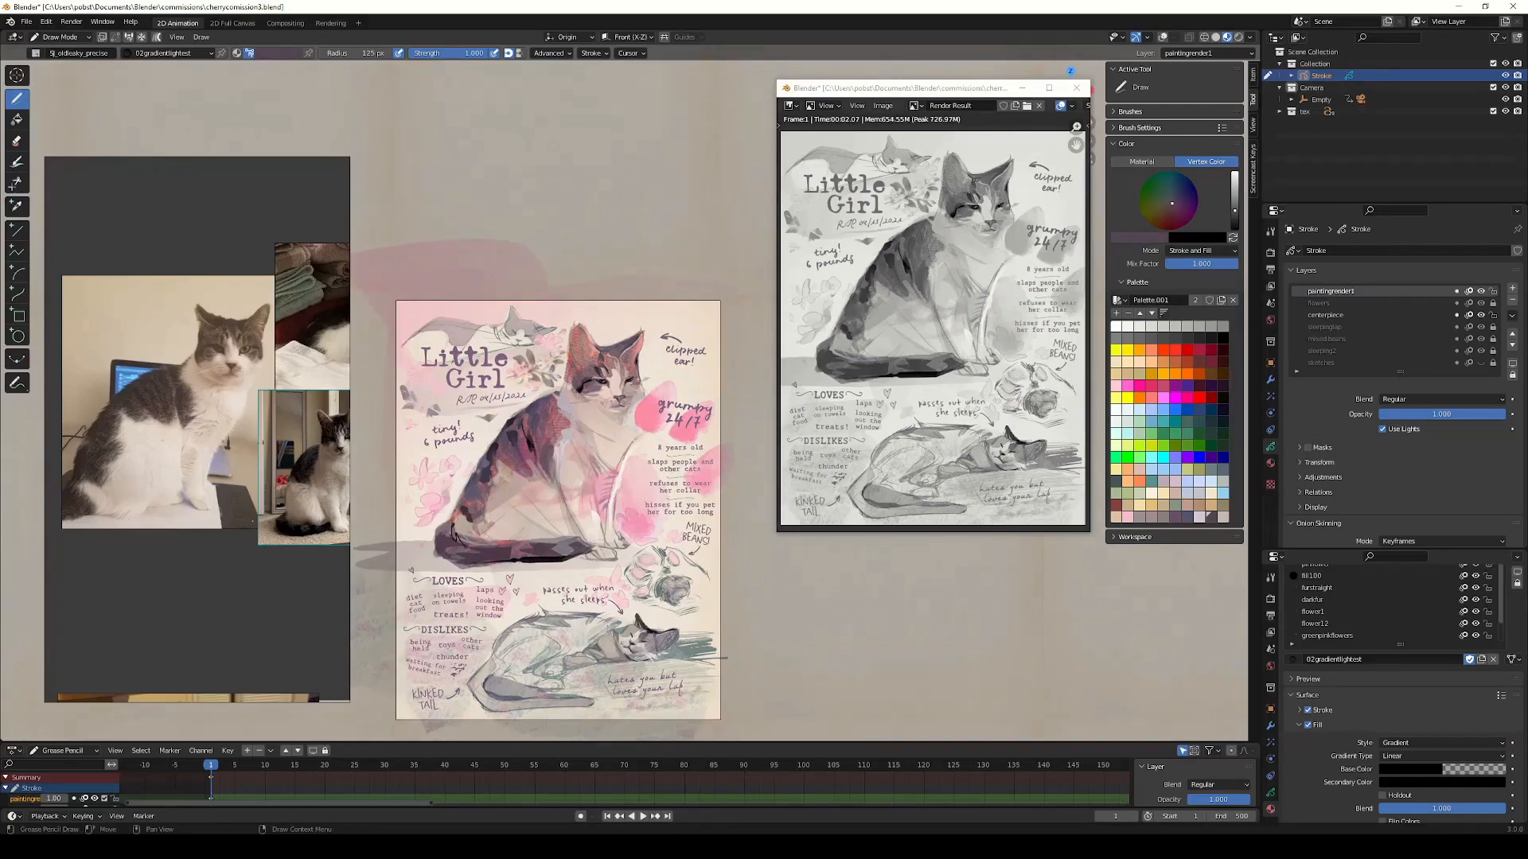
# Step: Save the file and render an updated image of the page
pyautogui.hotkey('ctrl', 's')
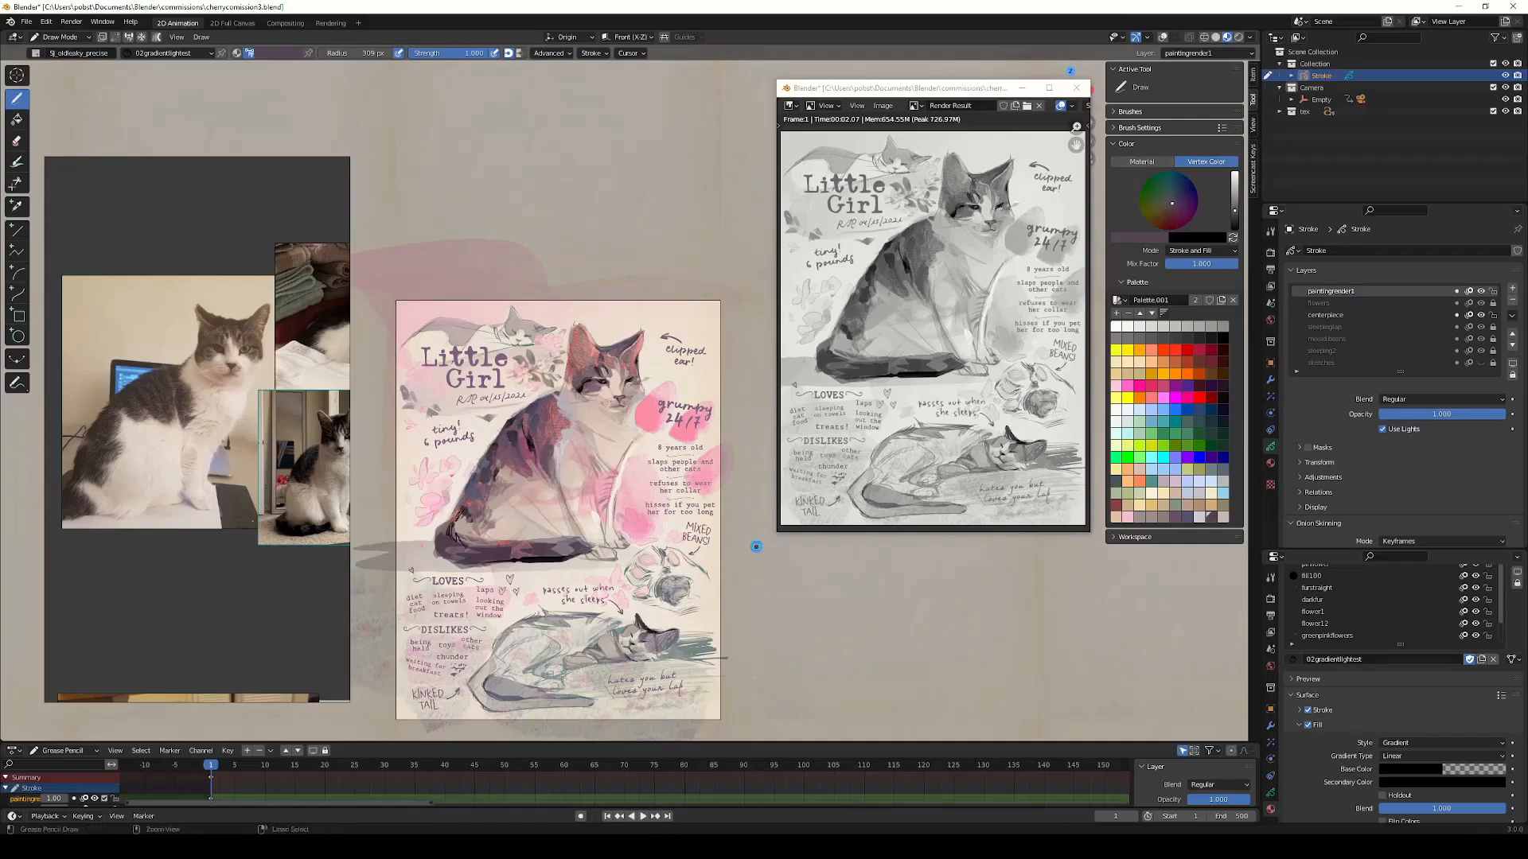
pyautogui.hotkey('ctrl', 's')
pyautogui.press('F12')
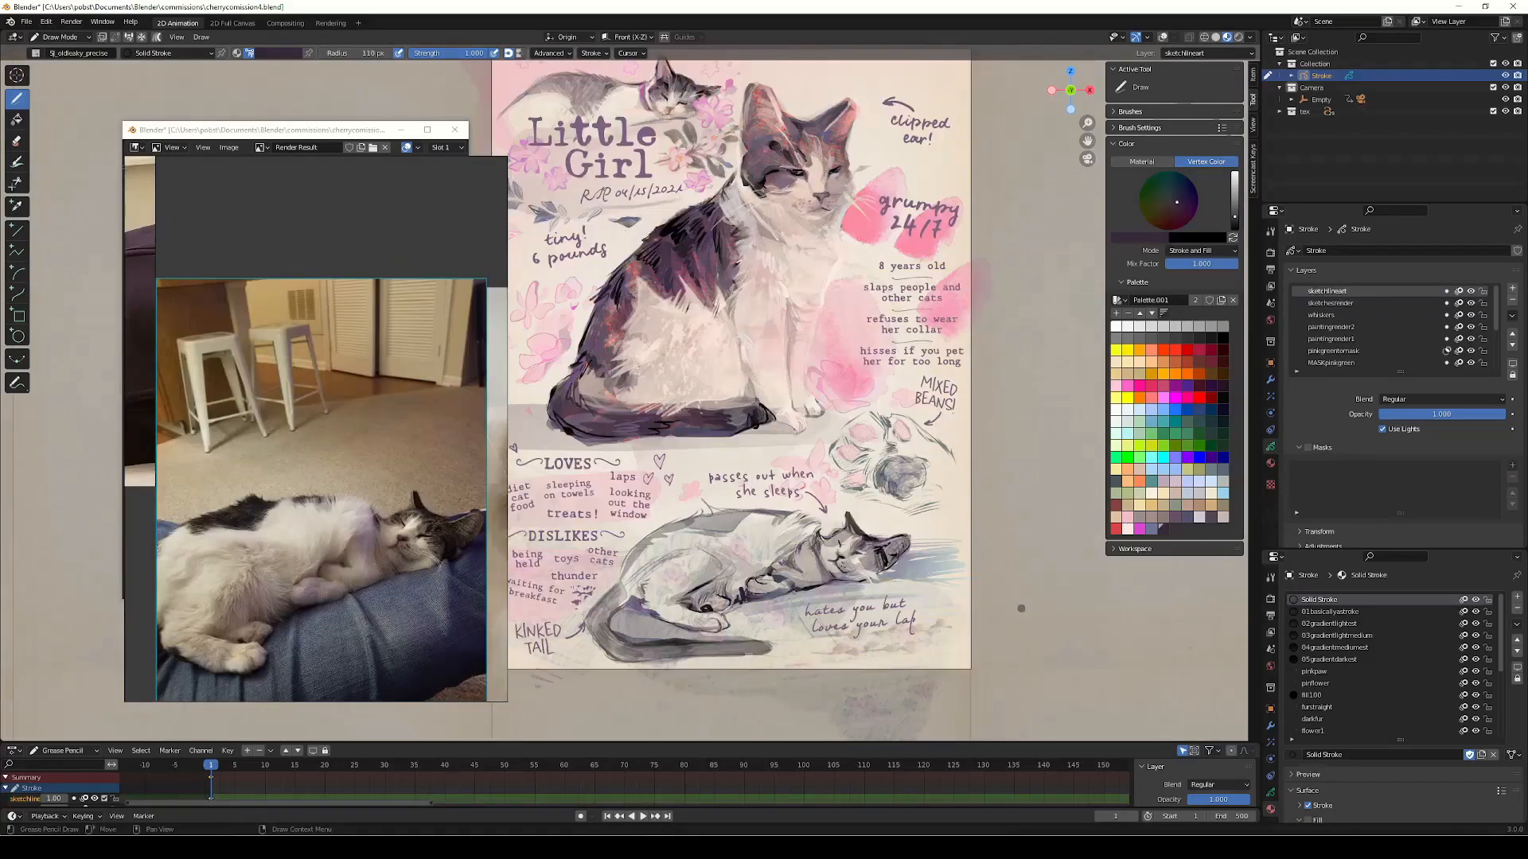
# Step: Undo the latest strokes, draw a short dark line on the sleeping cat's face on the sketchlineart layer, and save the file
pyautogui.hotkey('ctrl', 'z')
pyautogui.hotkey('ctrl', 'z')
pyautogui.hotkey('ctrl', 'z')
pyautogui.hotkey('ctrl', 'z')
pyautogui.moveTo(889, 551); pyautogui.dragTo(906, 541)
pyautogui.click(1127, 529)
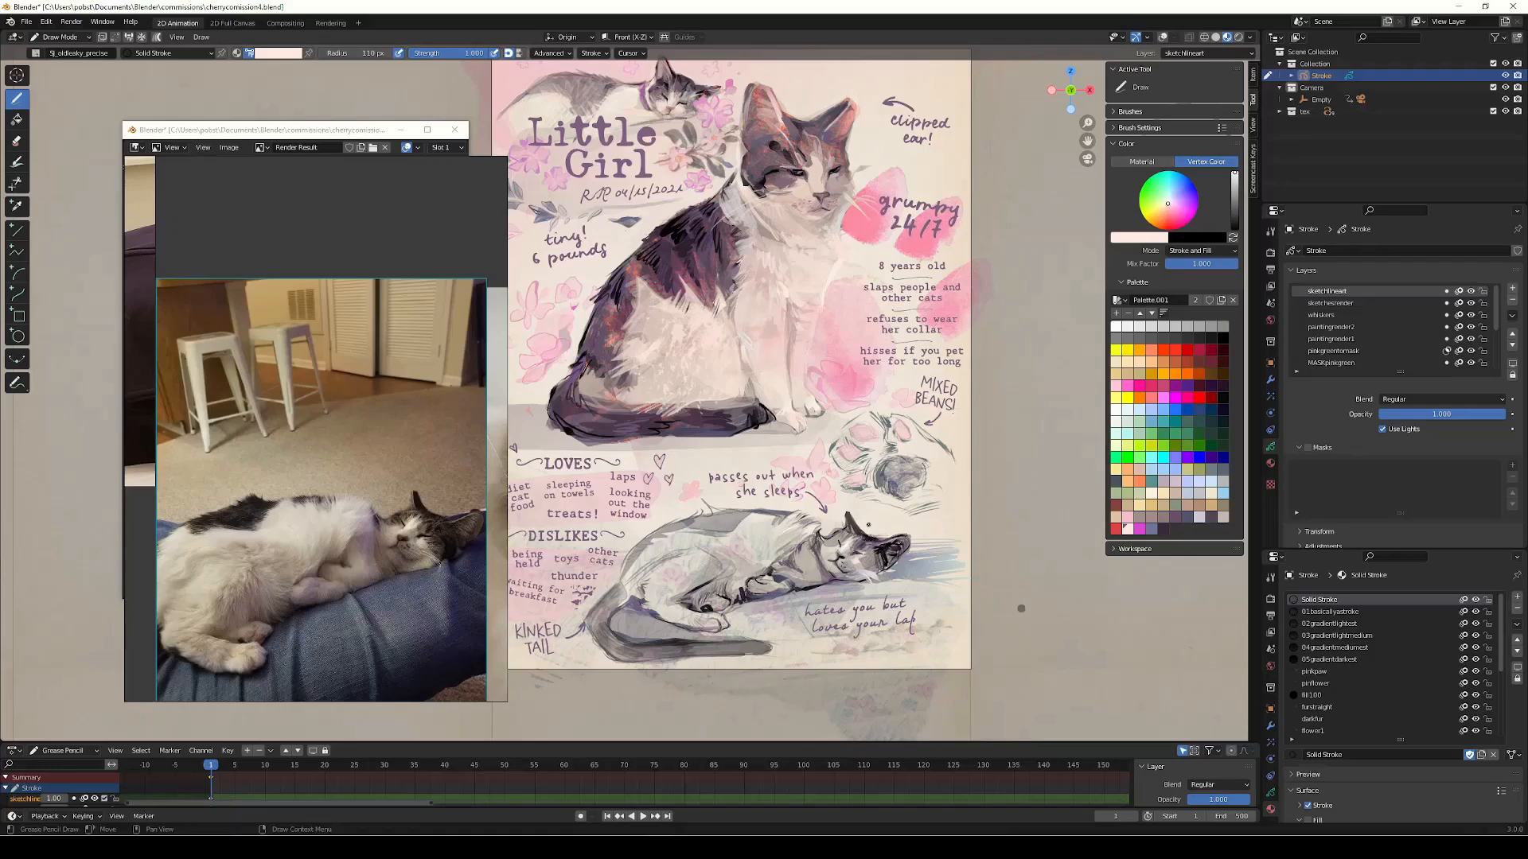
pyautogui.hotkey('ctrl', 'z')
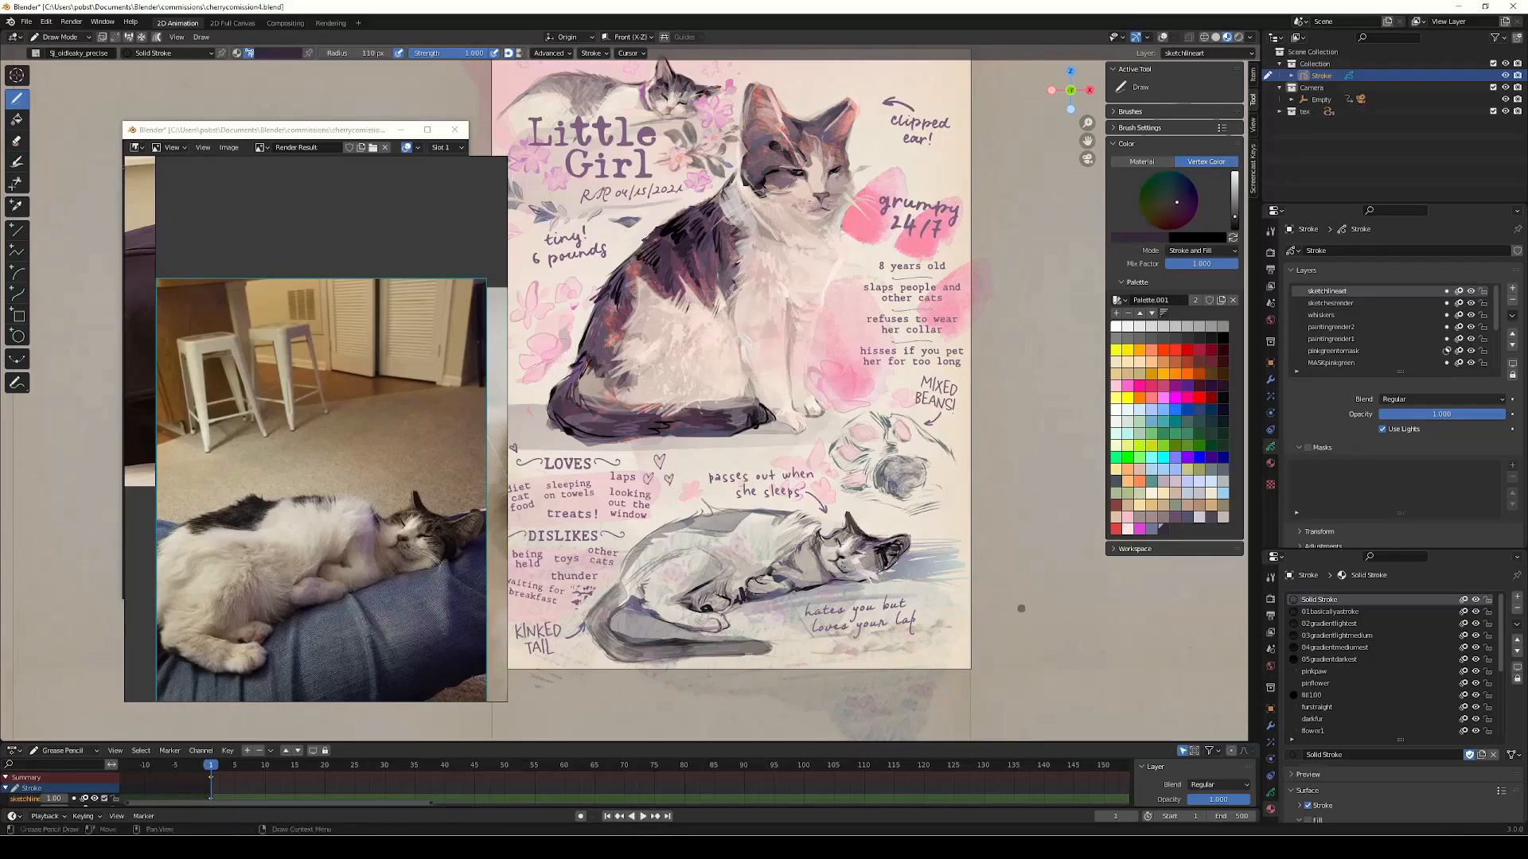
pyautogui.hotkey('ctrl', 's')
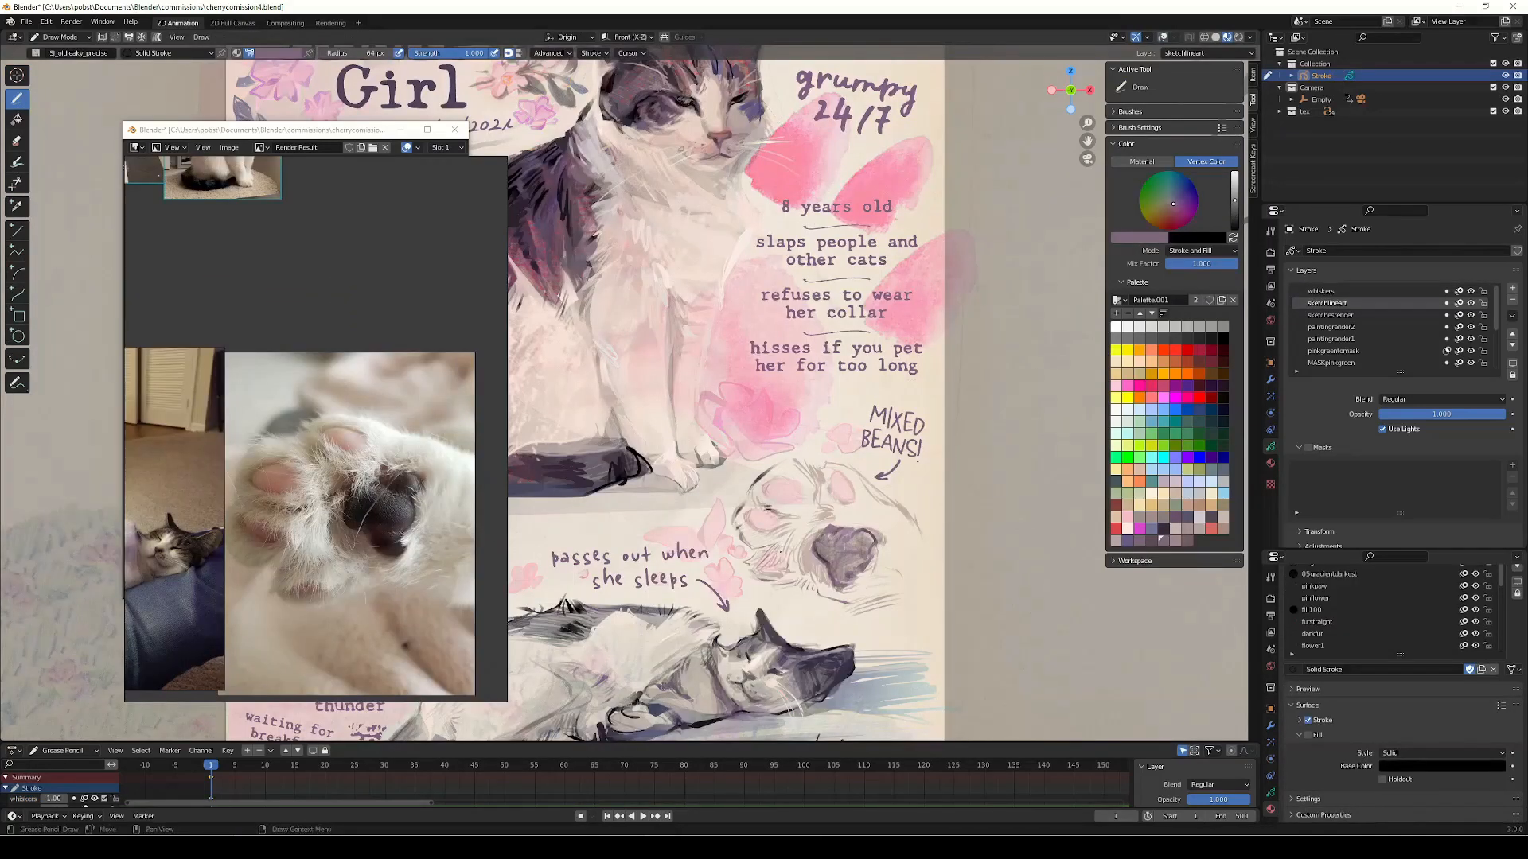
# Step: Move the selected paw sketch slightly away from the sitting cat, rotate it a little, and save the file
pyautogui.scroll(-1, 932, 645)
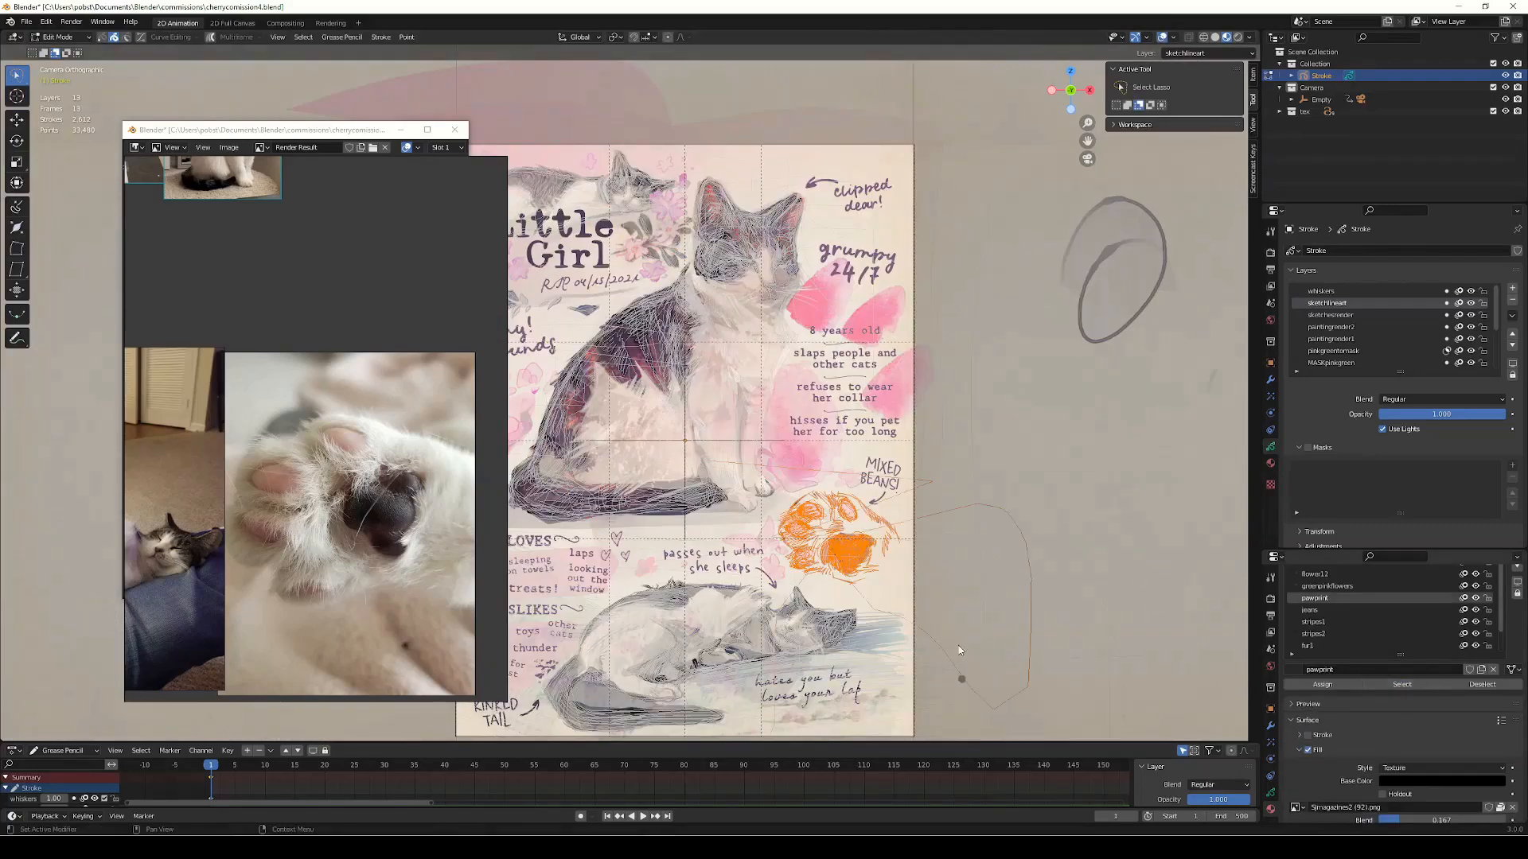
pyautogui.hotkey('ctrl', 'Tab')
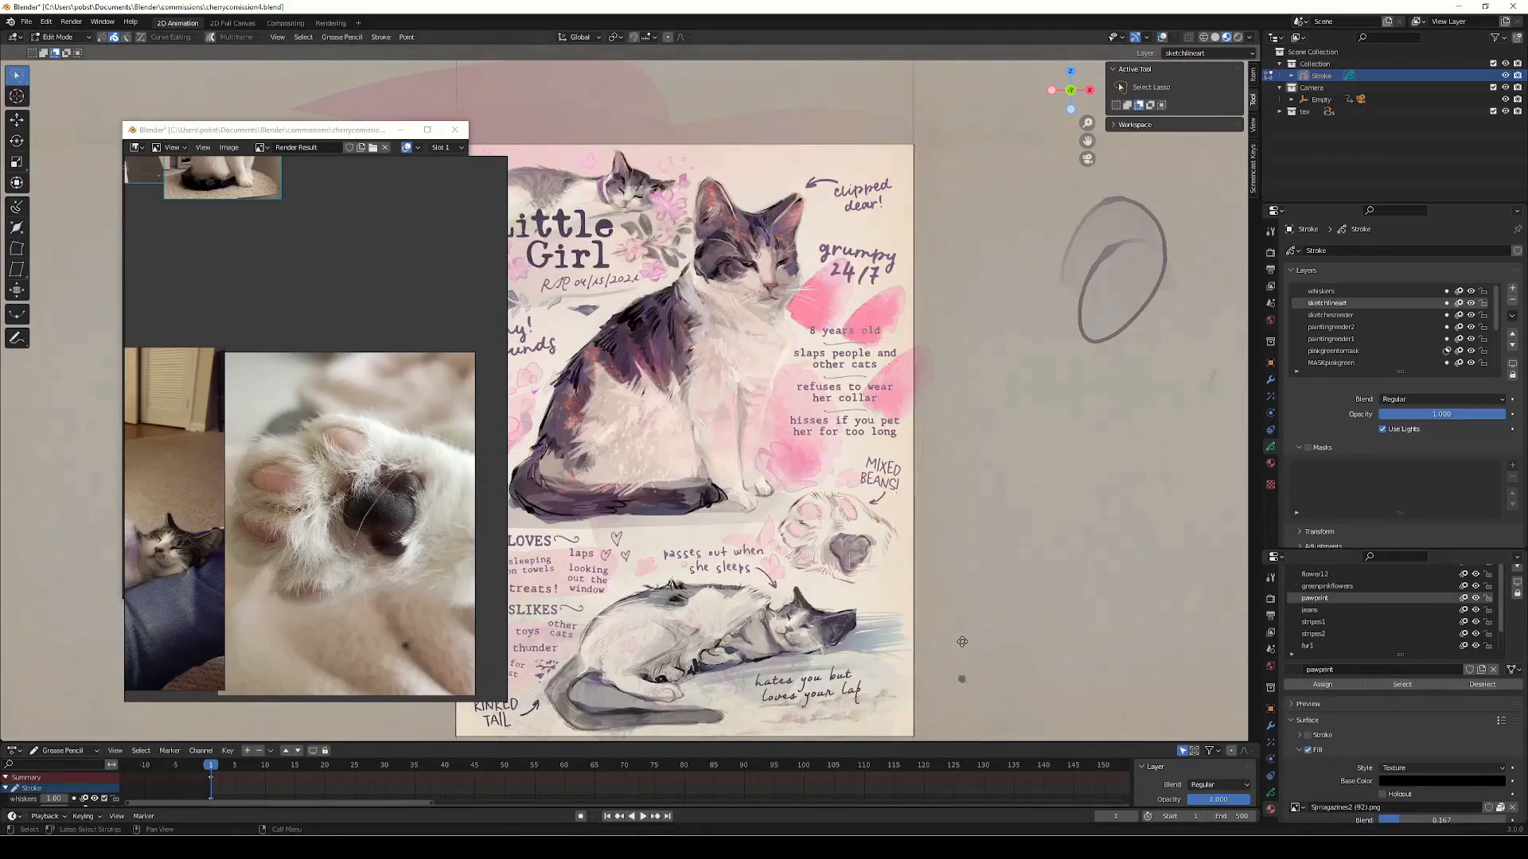
pyautogui.press('g')
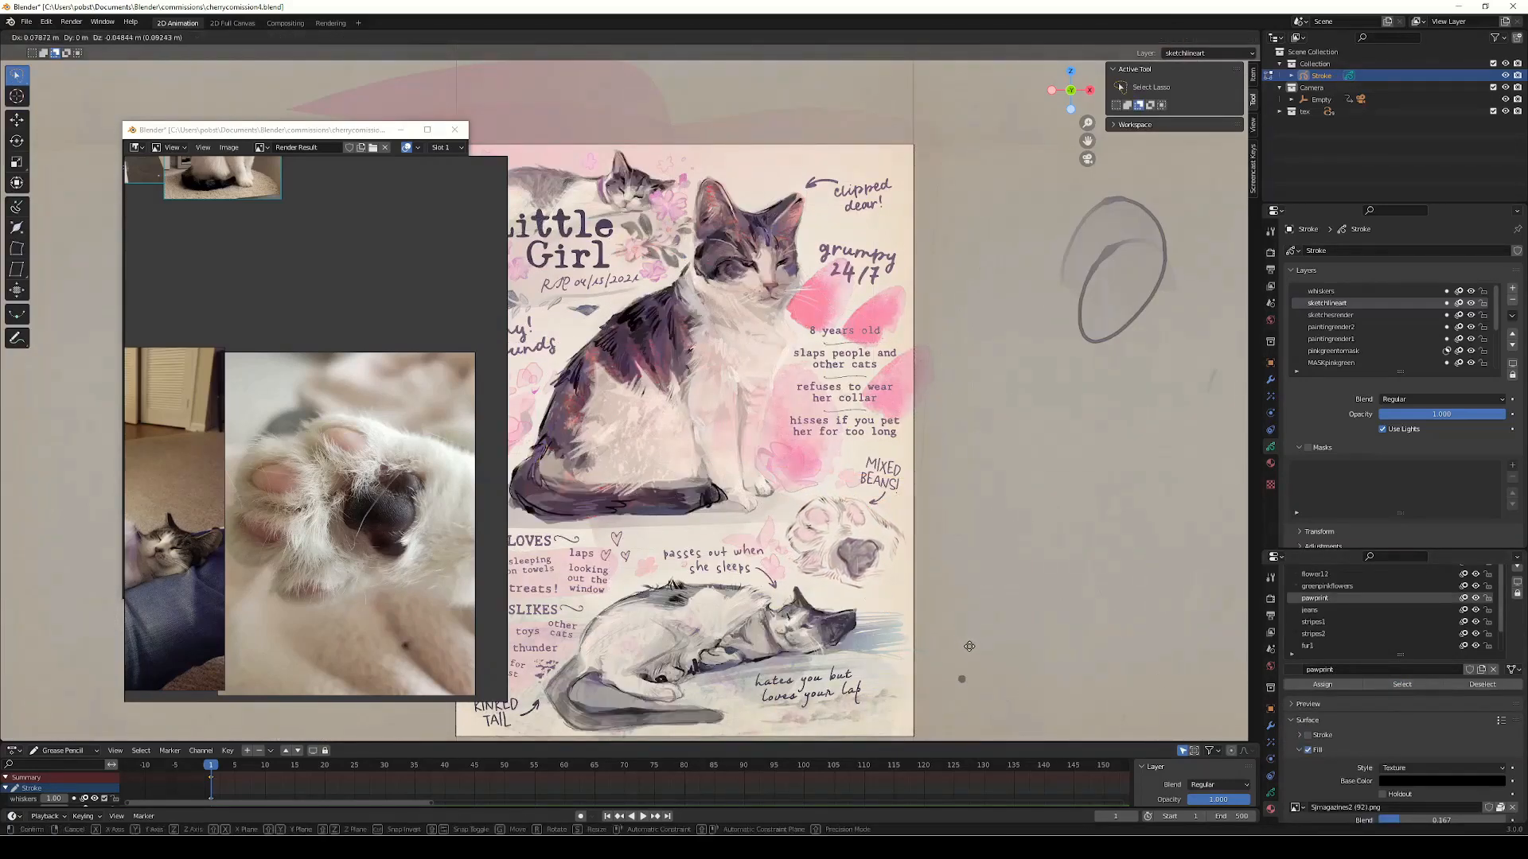
pyautogui.click(968, 654)
pyautogui.press('r')
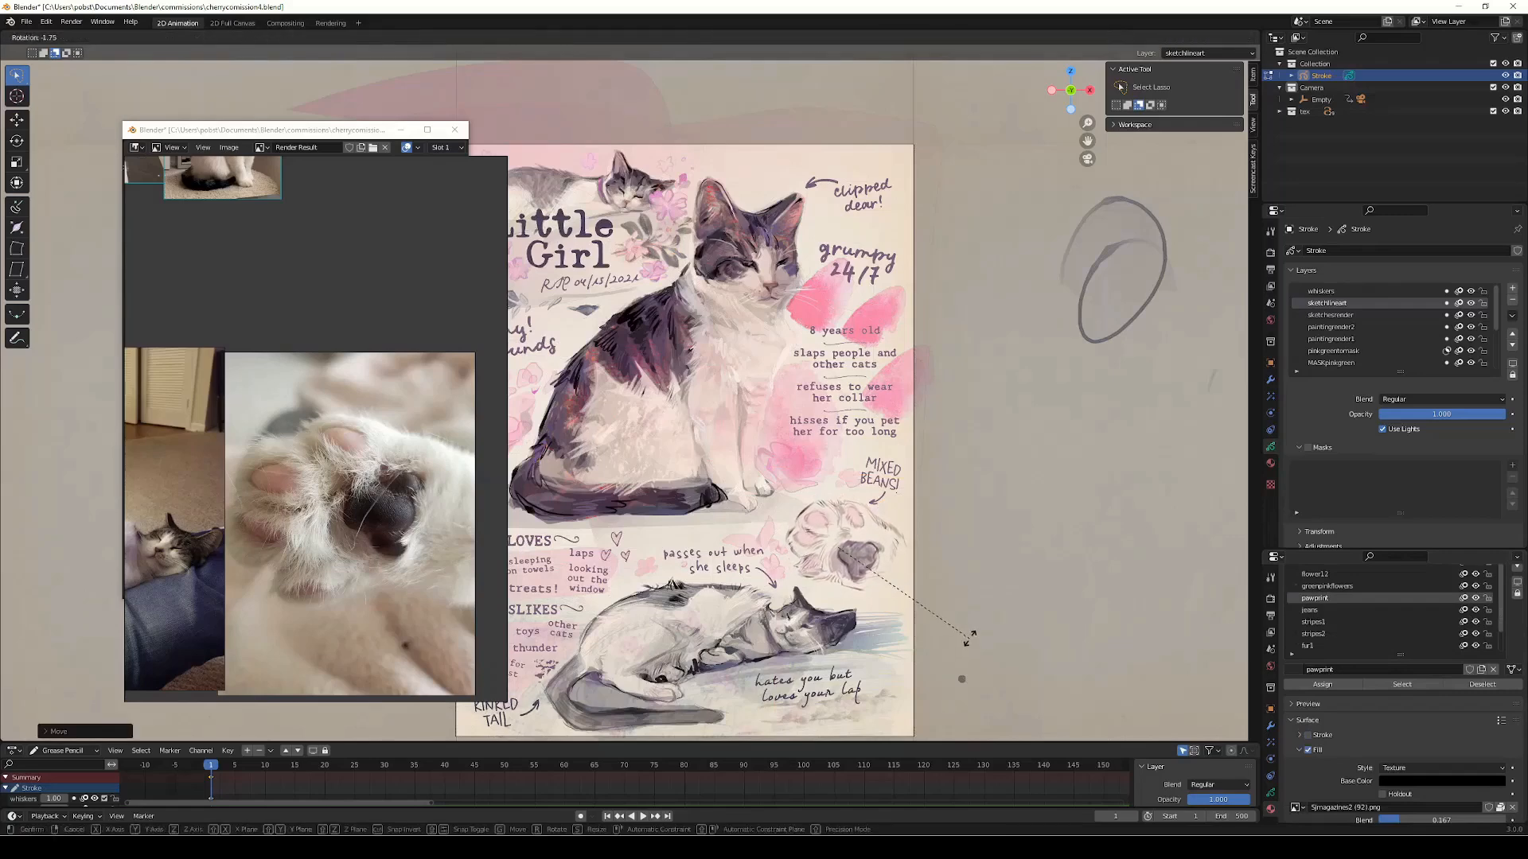
pyautogui.click(974, 630)
pyautogui.press('g')
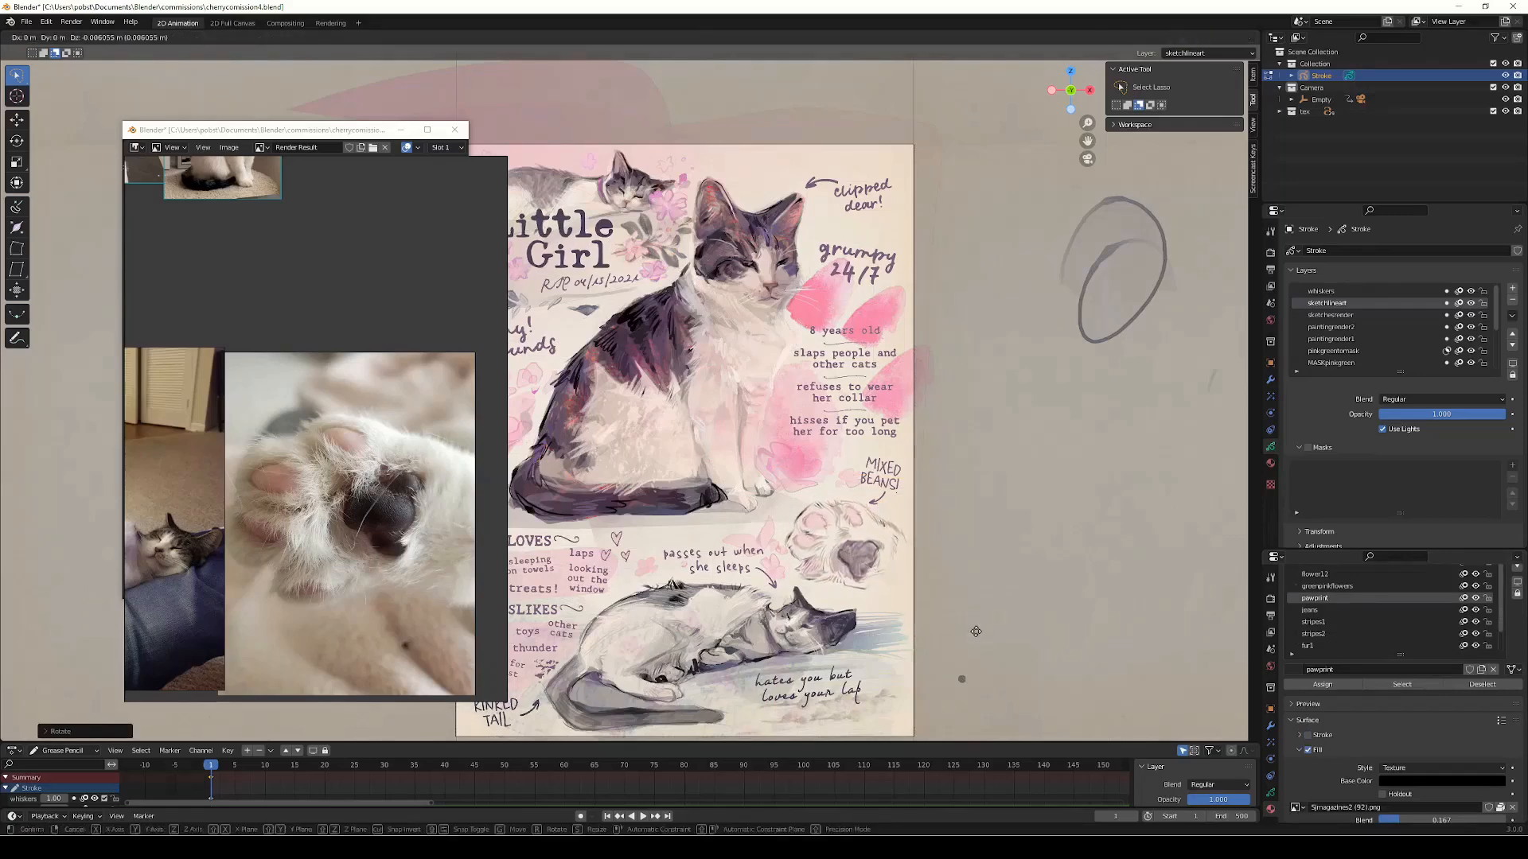
pyautogui.click(970, 639)
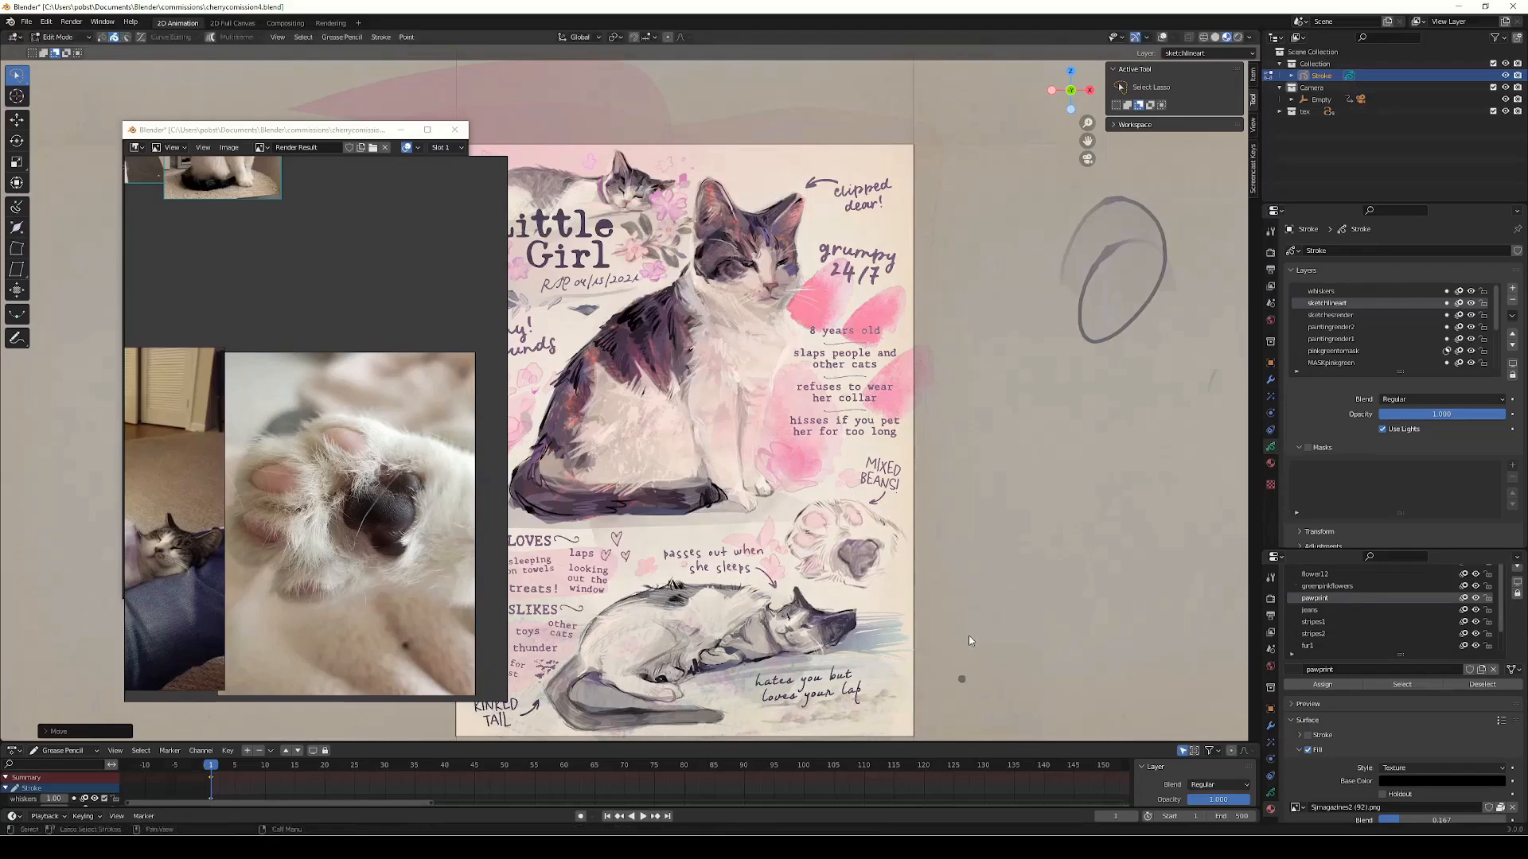
pyautogui.scroll(-2, 953, 666)
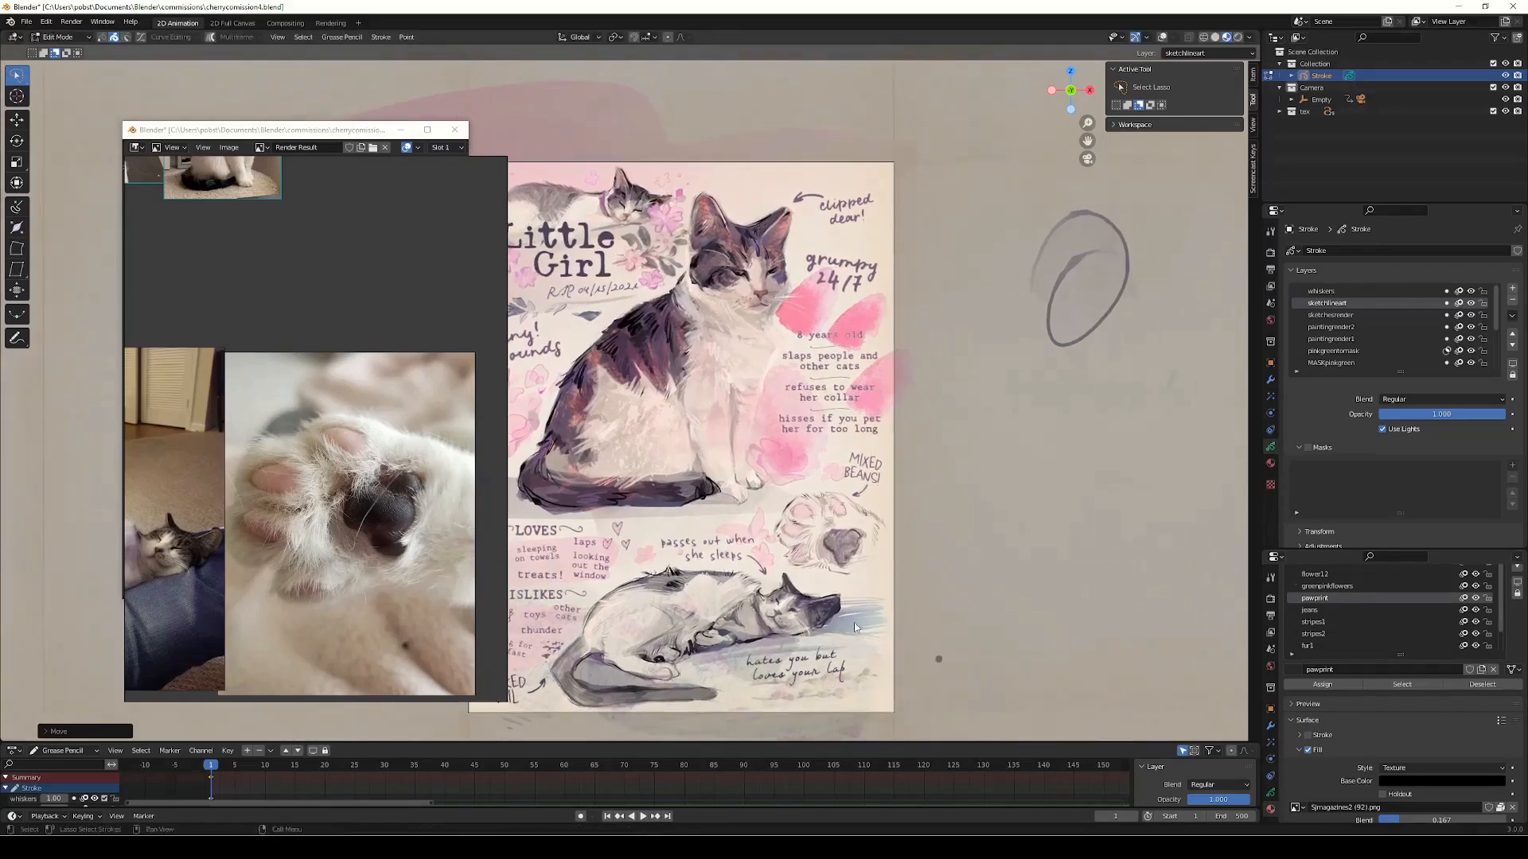
pyautogui.hotkey('ctrl', 's')
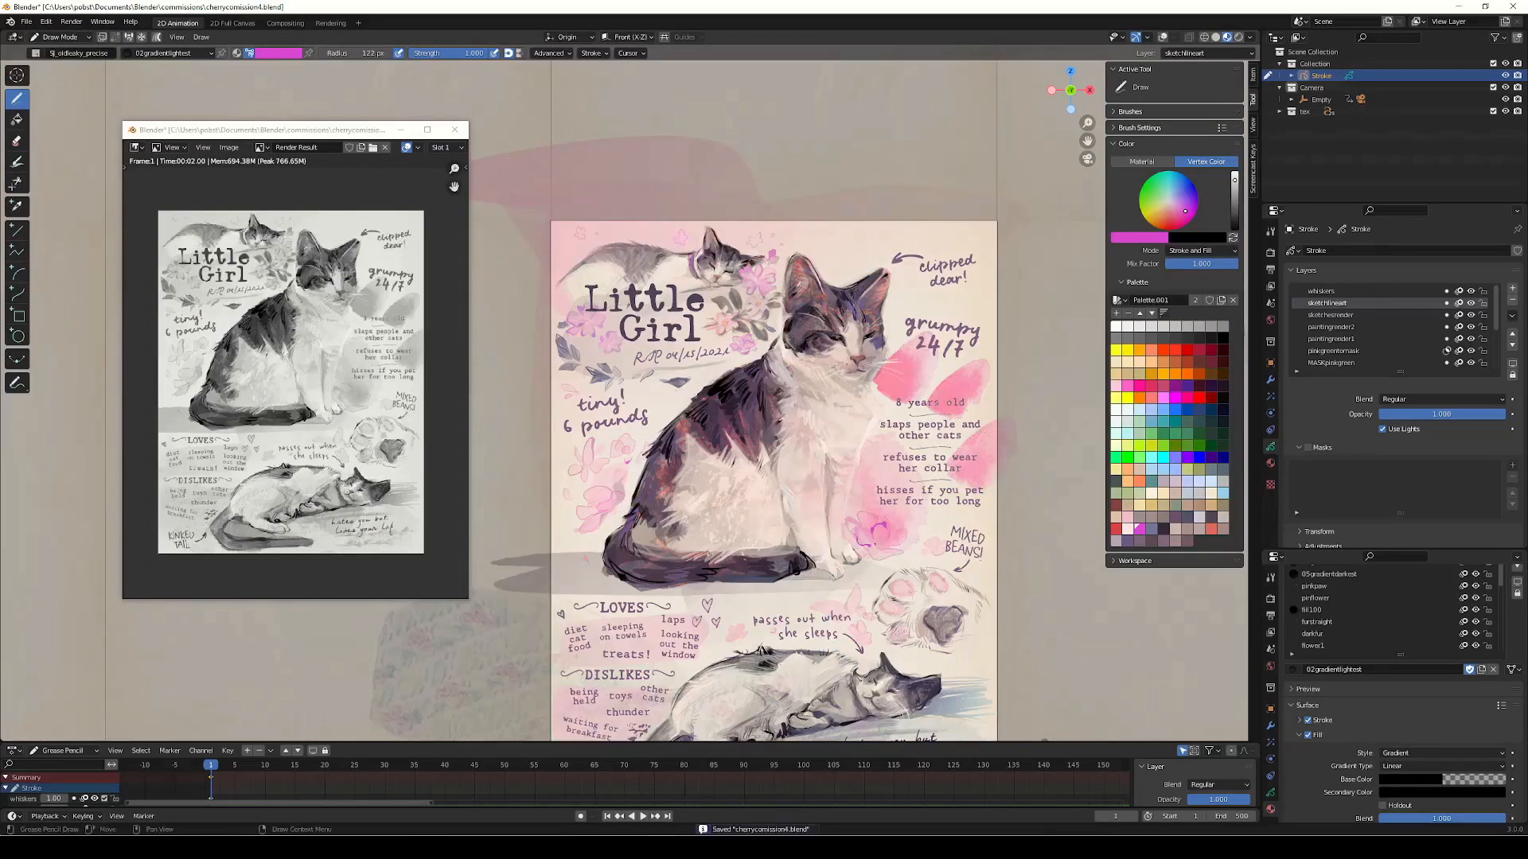
# Step: Paint magenta petals on the flowers by the sitting cat's front paws and behind its back with the 02gradientlightest material
pyautogui.moveTo(883, 549)
pyautogui.mouseDown()
pyautogui.moveTo(896, 539)
pyautogui.moveTo(885, 562)
pyautogui.mouseUp()
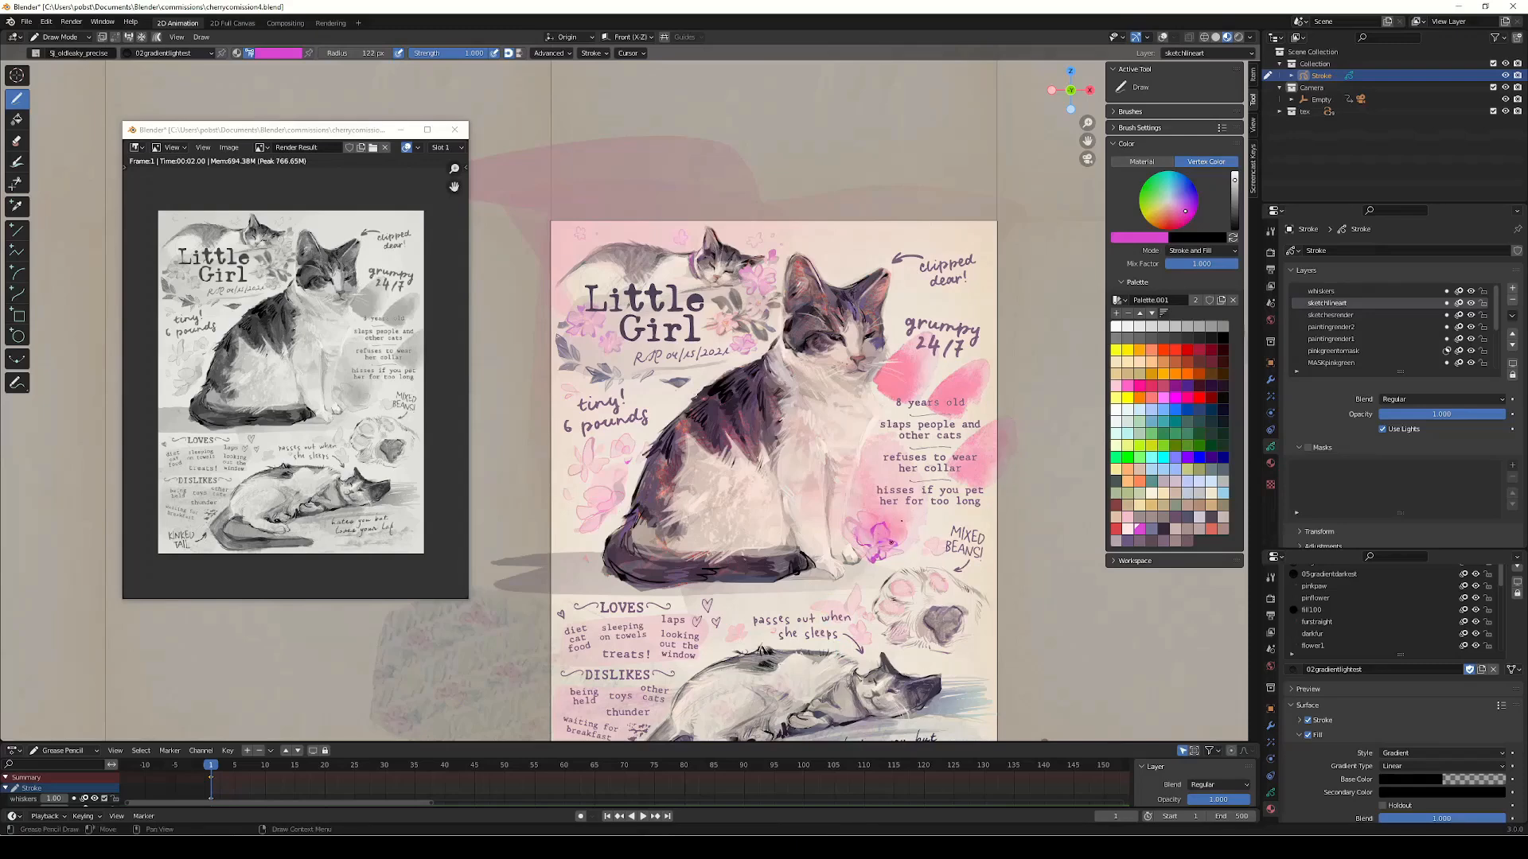
pyautogui.moveTo(866, 532); pyautogui.dragTo(862, 514)
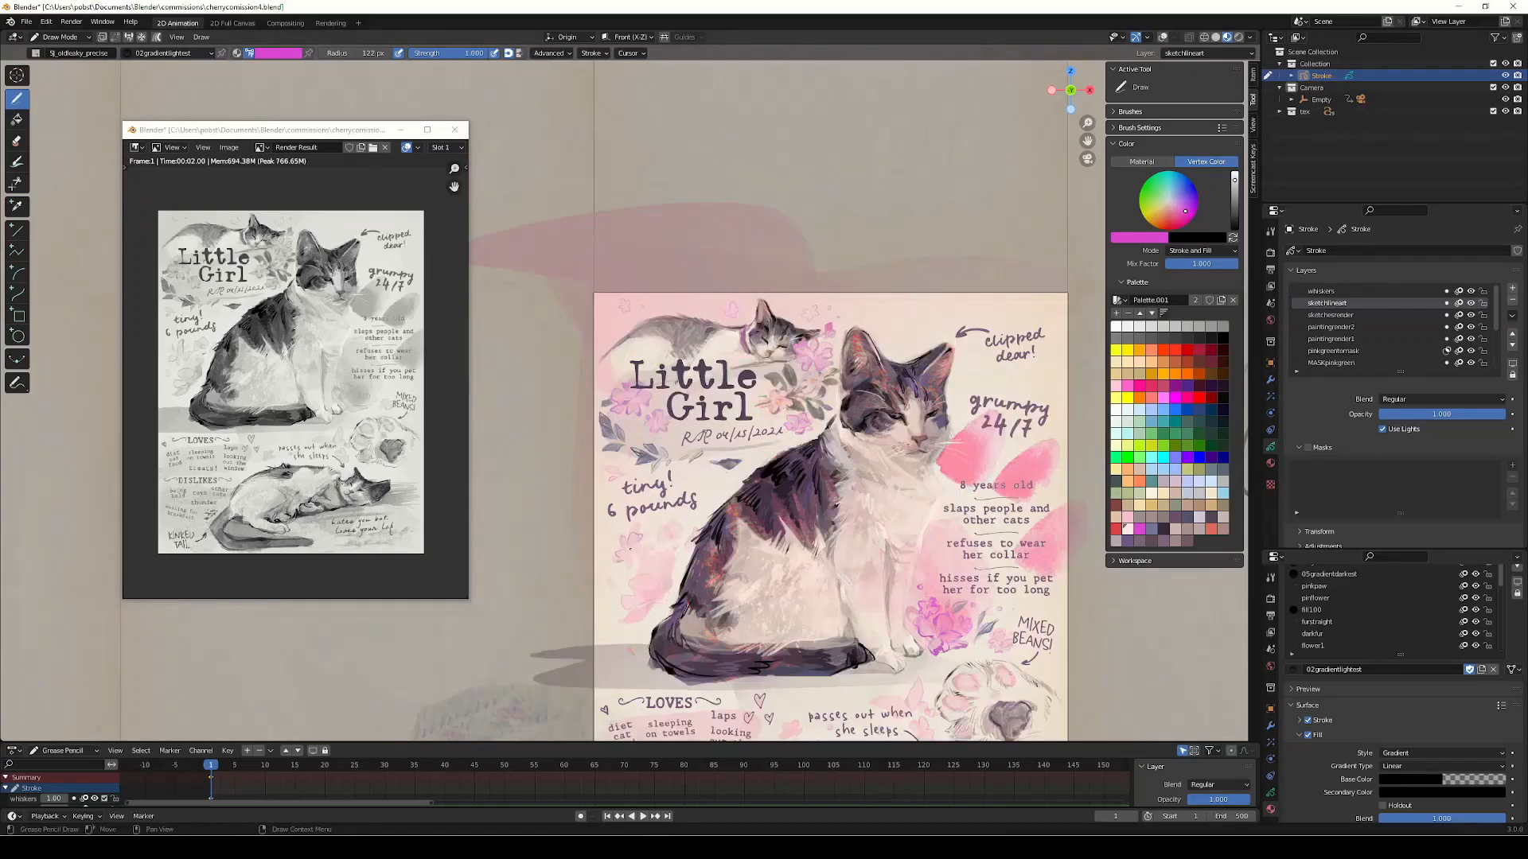
pyautogui.moveTo(635, 554); pyautogui.dragTo(643, 545)
pyautogui.hotkey('ctrl', 'z')
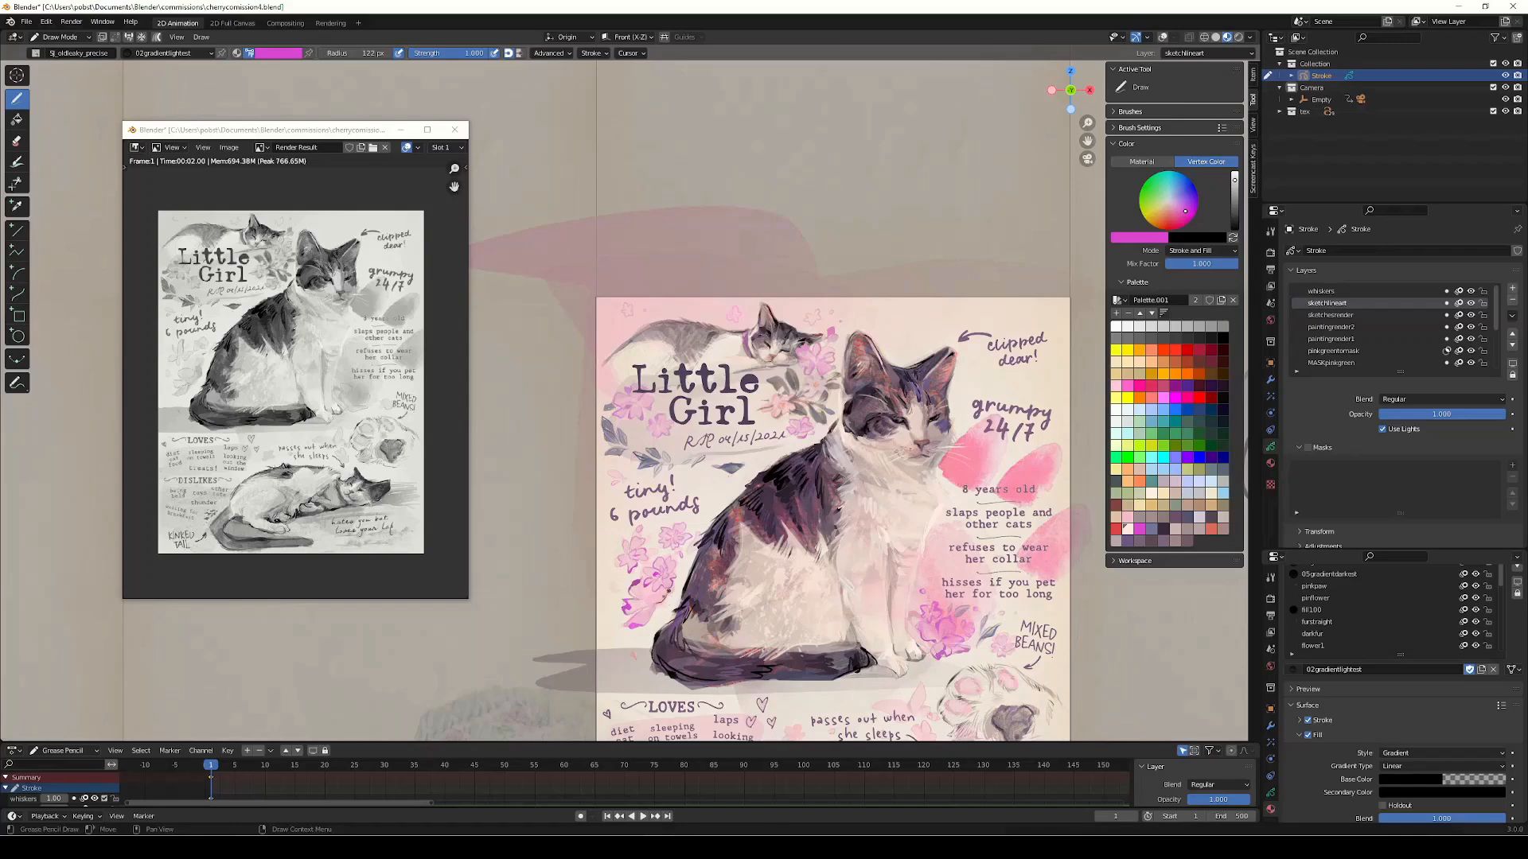
pyautogui.moveTo(654, 603)
pyautogui.mouseDown()
pyautogui.moveTo(643, 612)
pyautogui.moveTo(646, 598)
pyautogui.mouseUp()
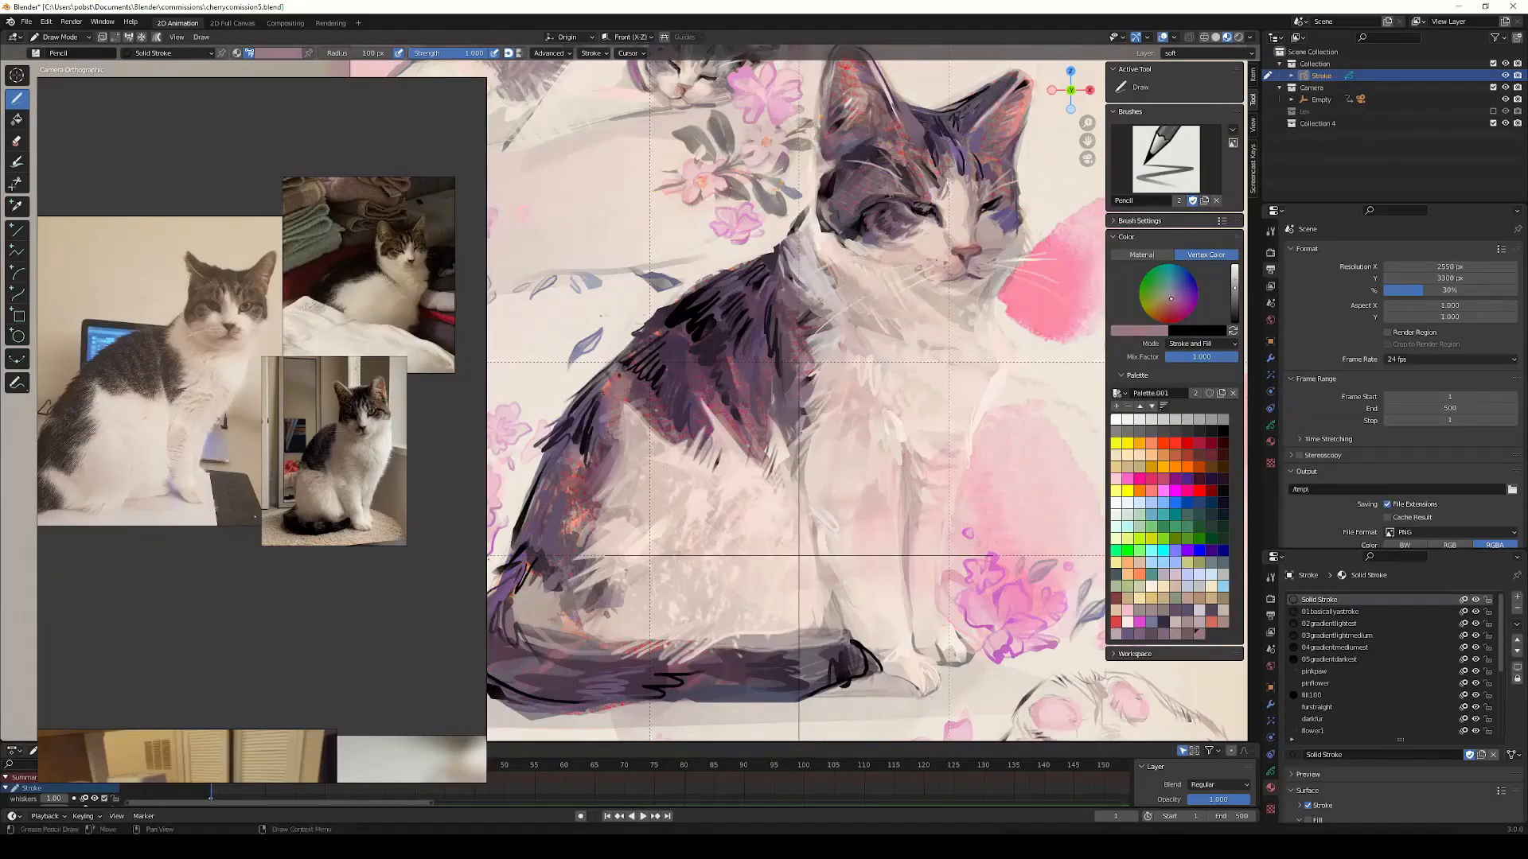
# Step: Paint muted purple fur strokes along the edge of the dark patch on the sitting cat's flank on the soft layer
pyautogui.click(1176, 609)
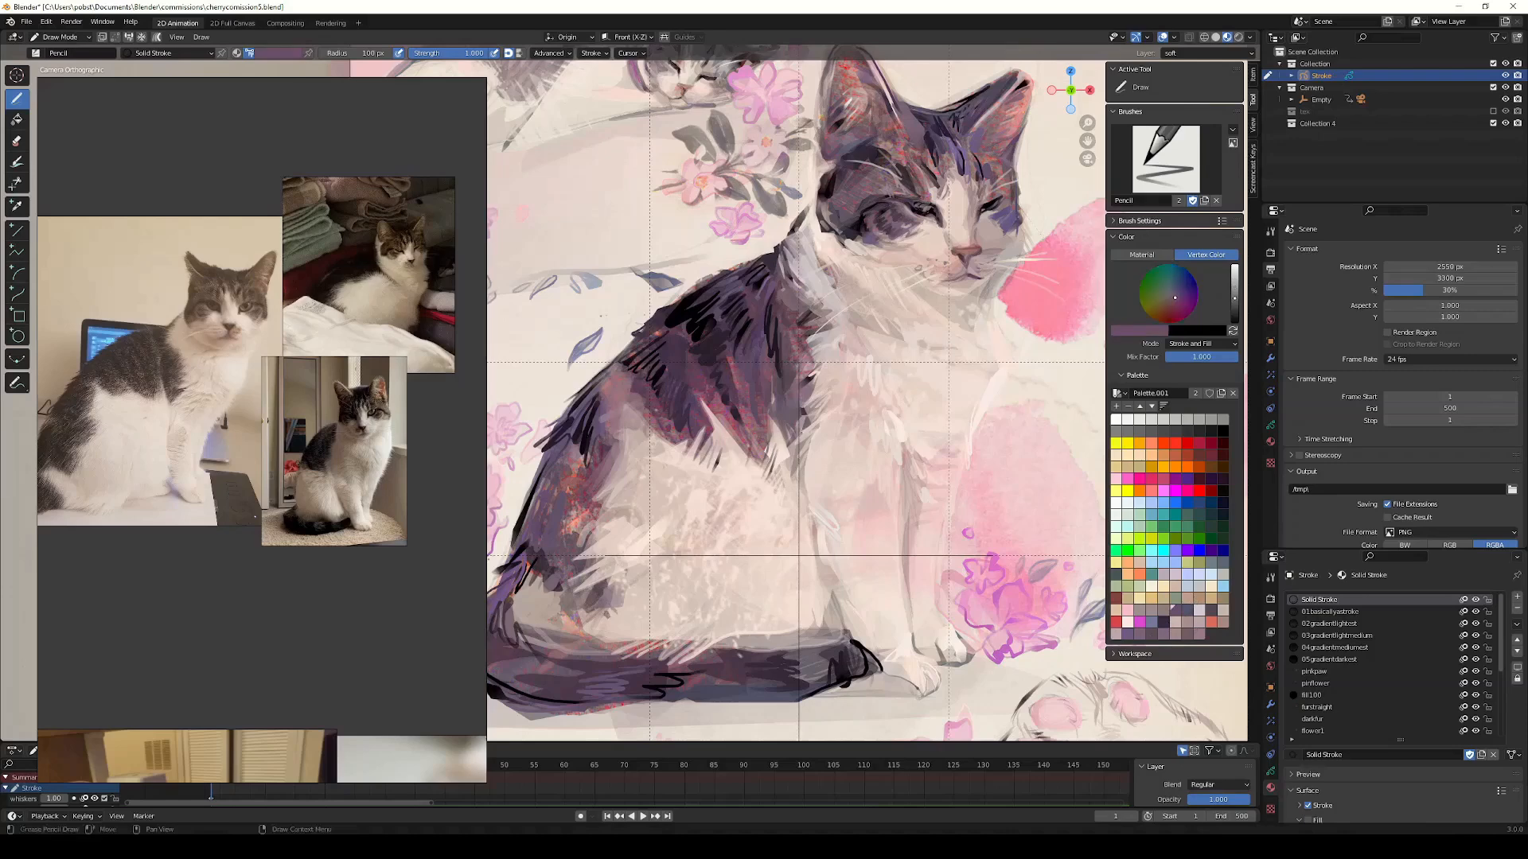
pyautogui.click(1270, 425)
pyautogui.click(1163, 635)
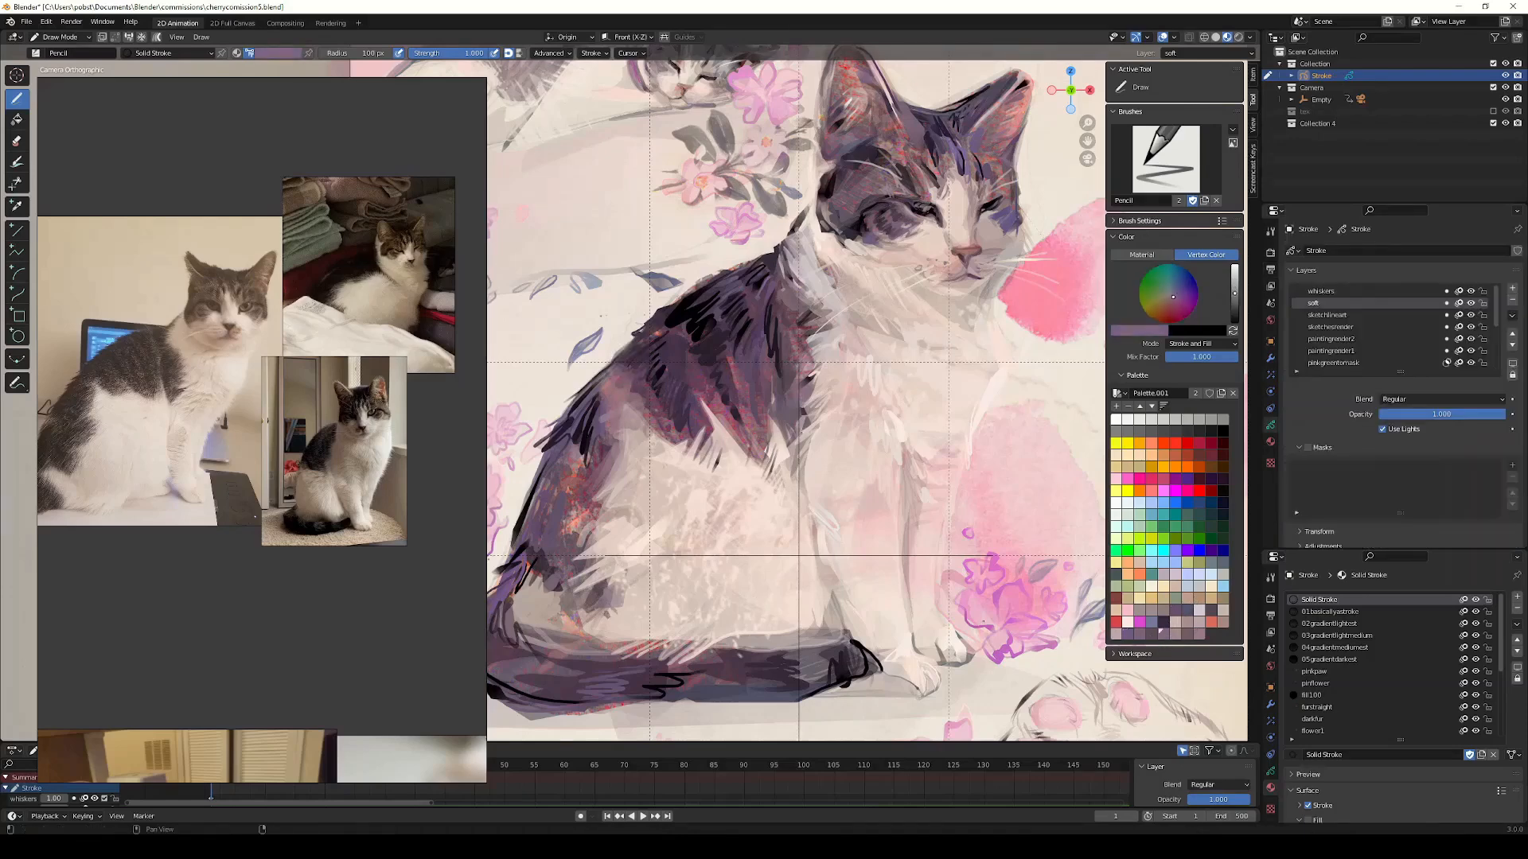
pyautogui.moveTo(738, 494)
pyautogui.mouseDown()
pyautogui.moveTo(715, 452)
pyautogui.moveTo(708, 466)
pyautogui.mouseUp()
pyautogui.moveTo(712, 441); pyautogui.dragTo(692, 462)
pyautogui.moveTo(695, 444); pyautogui.dragTo(688, 458)
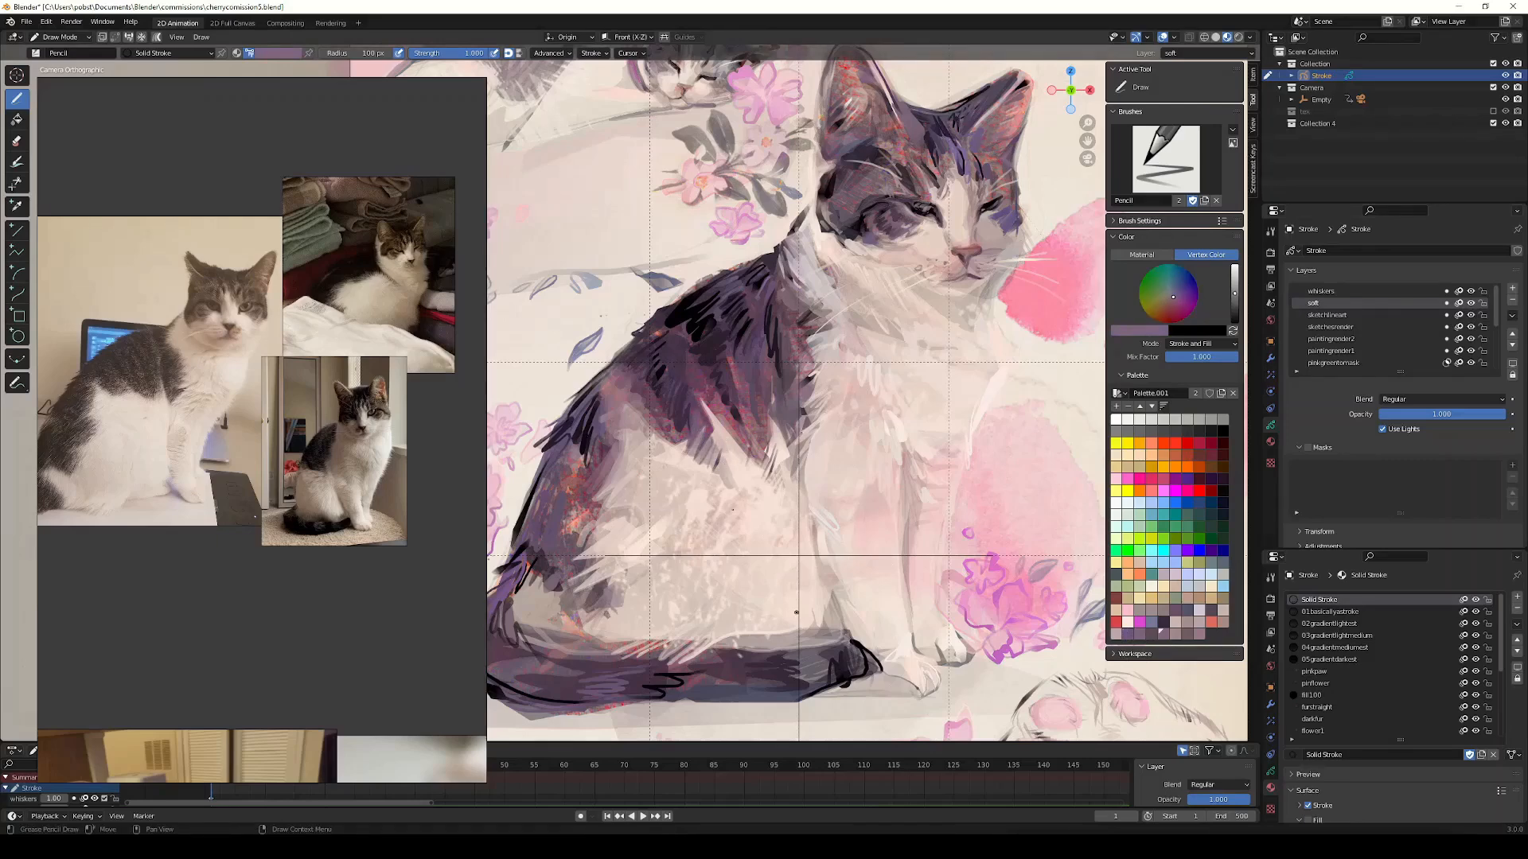
pyautogui.moveTo(691, 434); pyautogui.dragTo(674, 401)
pyautogui.click(1200, 635)
pyautogui.moveTo(695, 476); pyautogui.dragTo(660, 427)
pyautogui.moveTo(672, 450); pyautogui.dragTo(644, 424)
# Step: Paint pale cream fur strokes over the sitting cat's haunch with the Pencil brush
pyautogui.click(1128, 622)
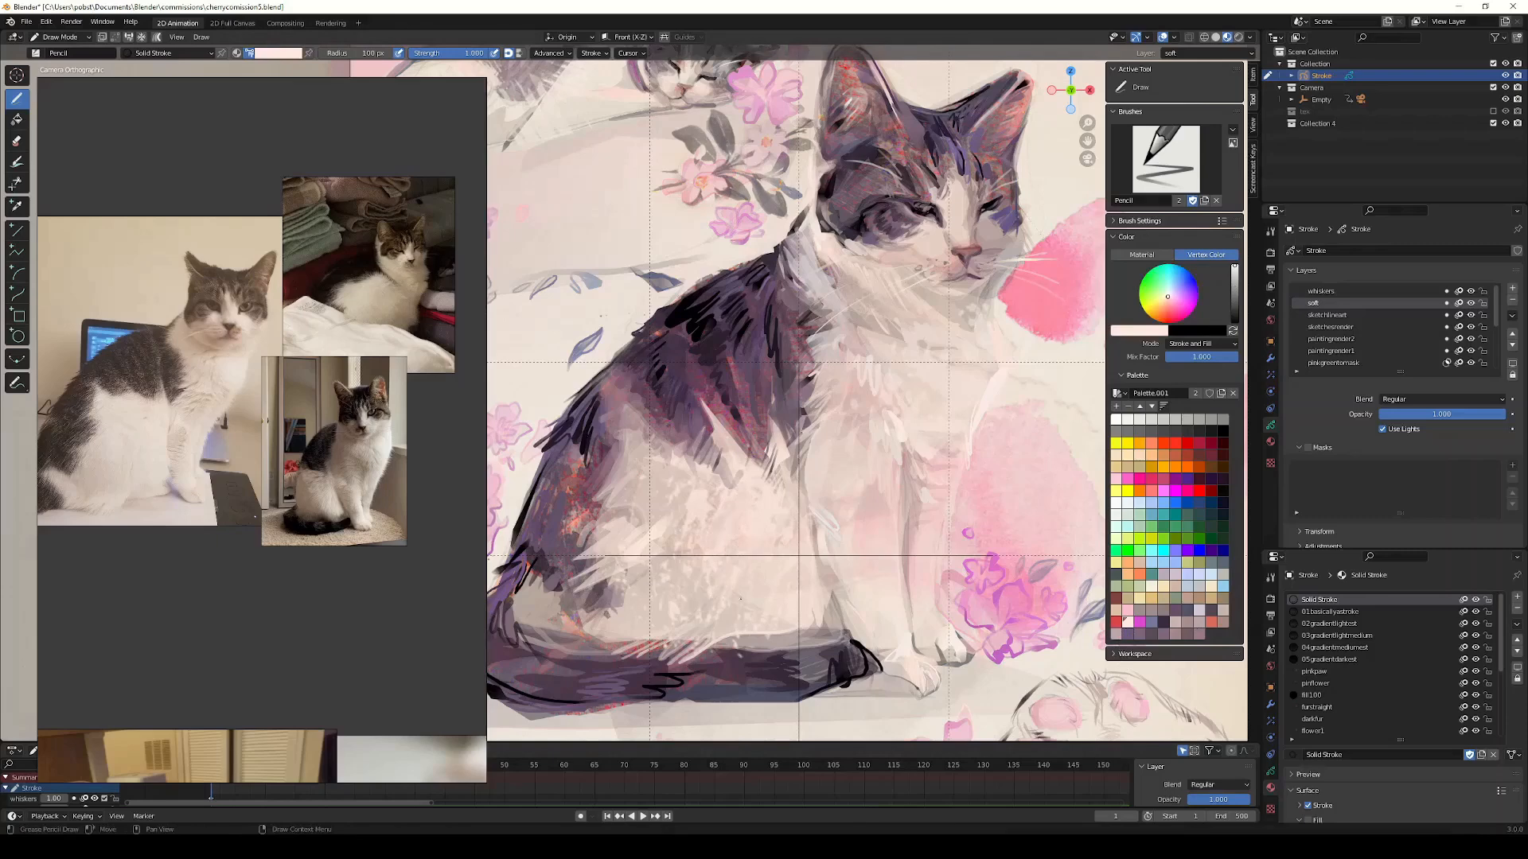
pyautogui.moveTo(621, 495); pyautogui.dragTo(646, 442)
pyautogui.moveTo(631, 499); pyautogui.dragTo(685, 452)
pyautogui.moveTo(607, 522); pyautogui.dragTo(688, 487)
pyautogui.moveTo(623, 528)
pyautogui.mouseDown()
pyautogui.moveTo(686, 516)
pyautogui.moveTo(736, 476)
pyautogui.mouseUp()
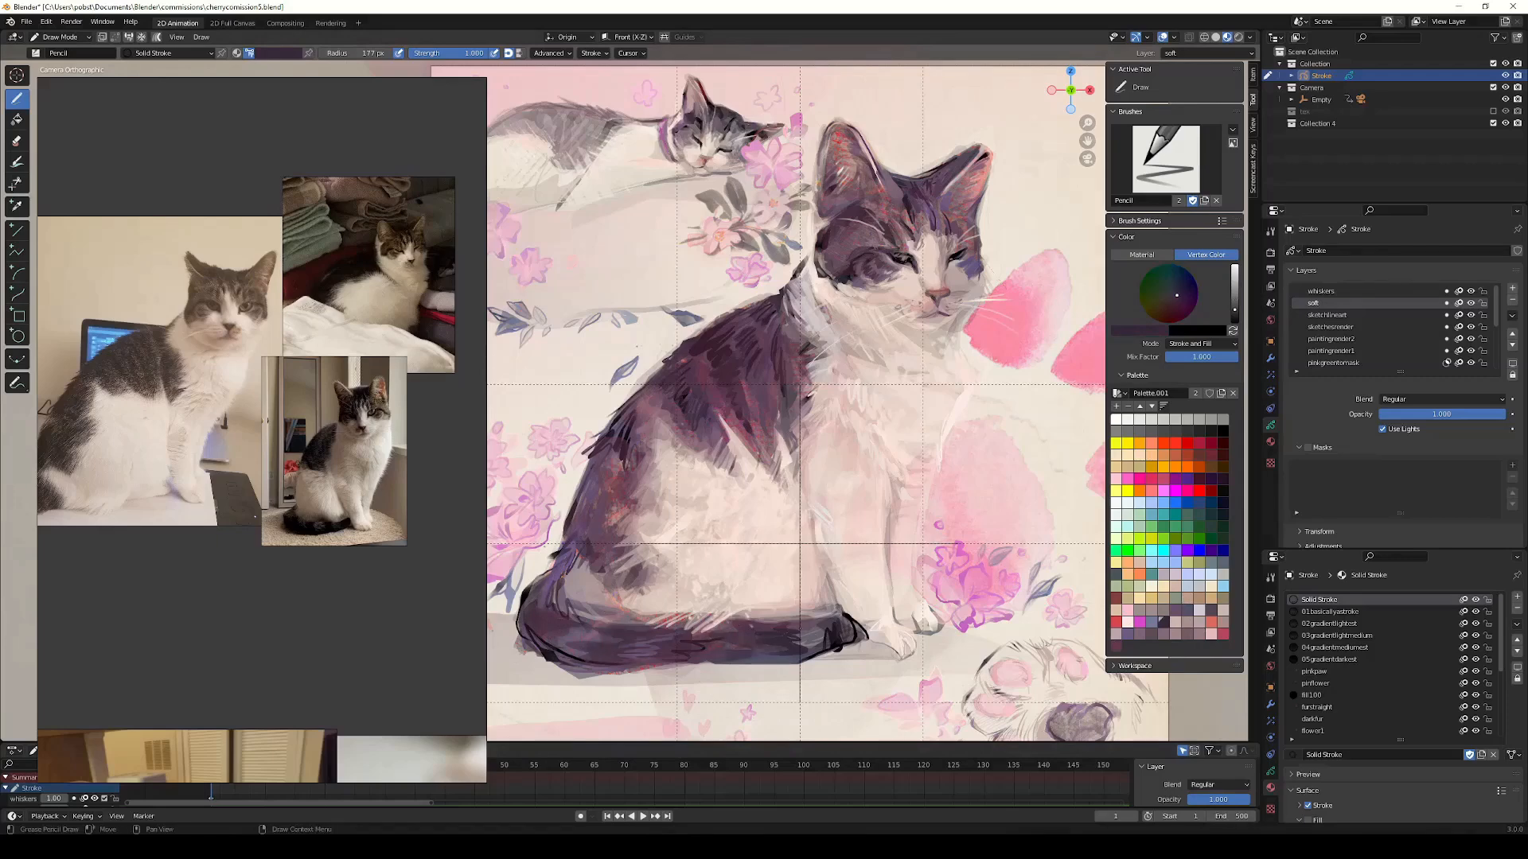
# Step: Sample the greyish tone at the sitting cat's front paw into the palette and choose a palette colour for painting
pyautogui.press('q')
pyautogui.click(890, 671)
pyautogui.click(882, 646)
pyautogui.click(1127, 646)
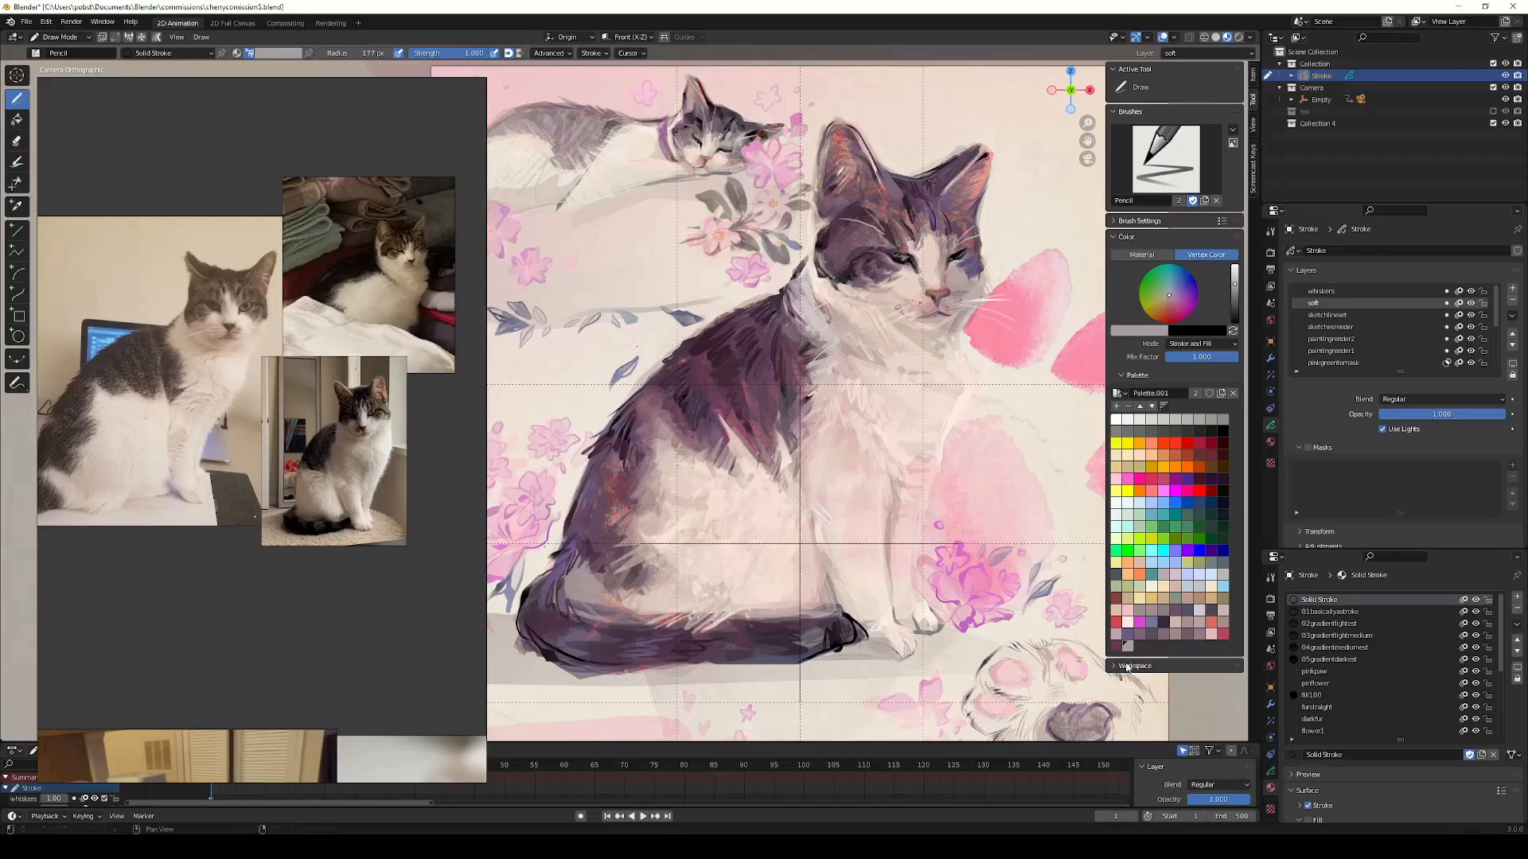
pyautogui.click(1211, 634)
# Step: Delete the stray strokes at the back of the sitting cat's neck on the soft layer with the overlays hidden
pyautogui.press('Tab')
pyautogui.scroll(2, 840, 376)
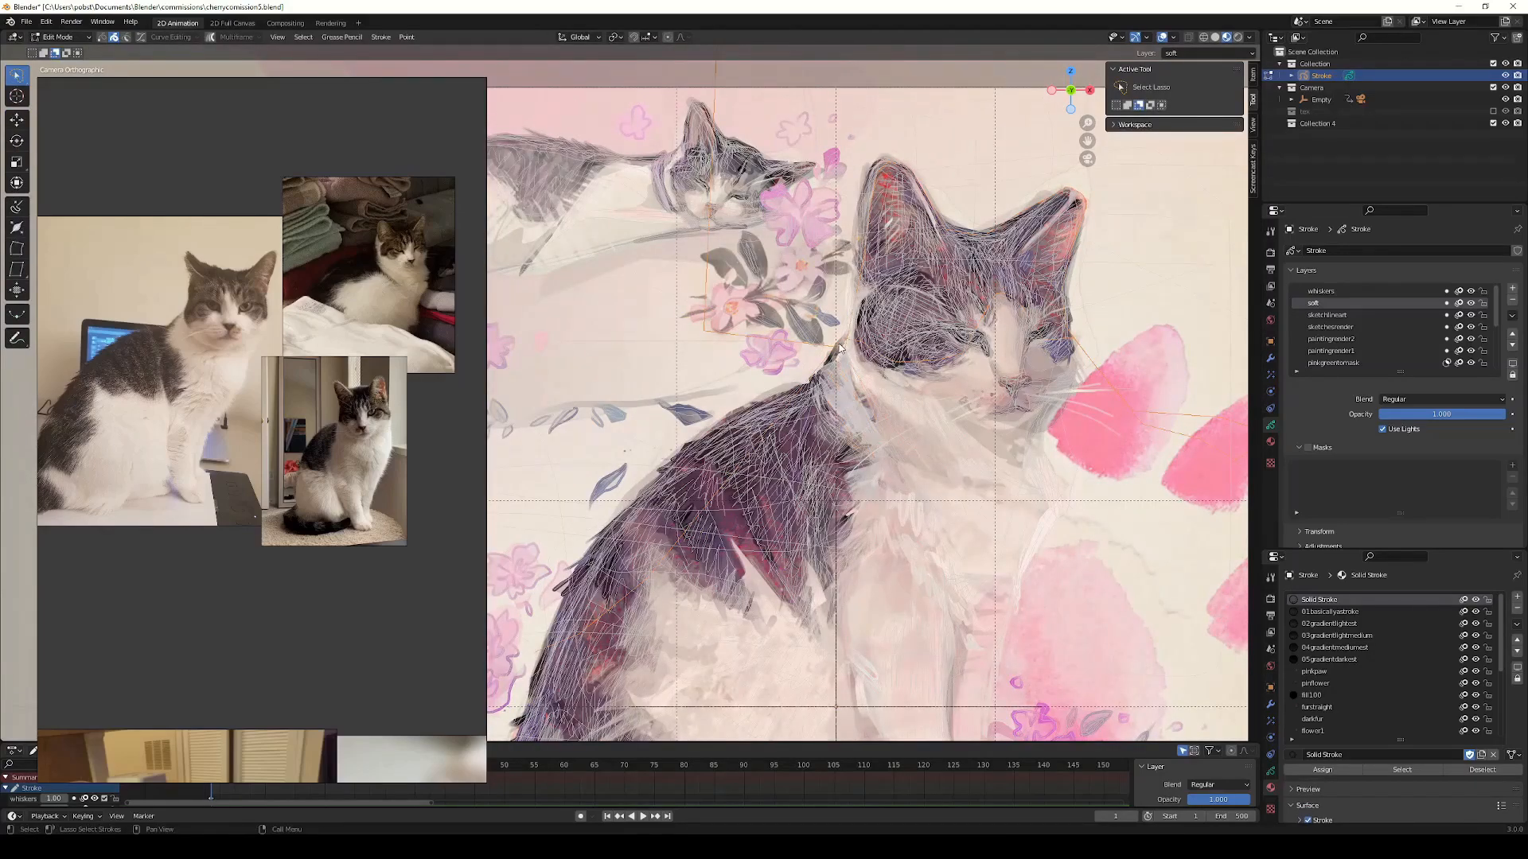
pyautogui.press('a')
pyautogui.hotkey('alt', 'a')
pyautogui.hotkey('shift', 'alt', 'z')
pyautogui.scroll(-2, 882, 493)
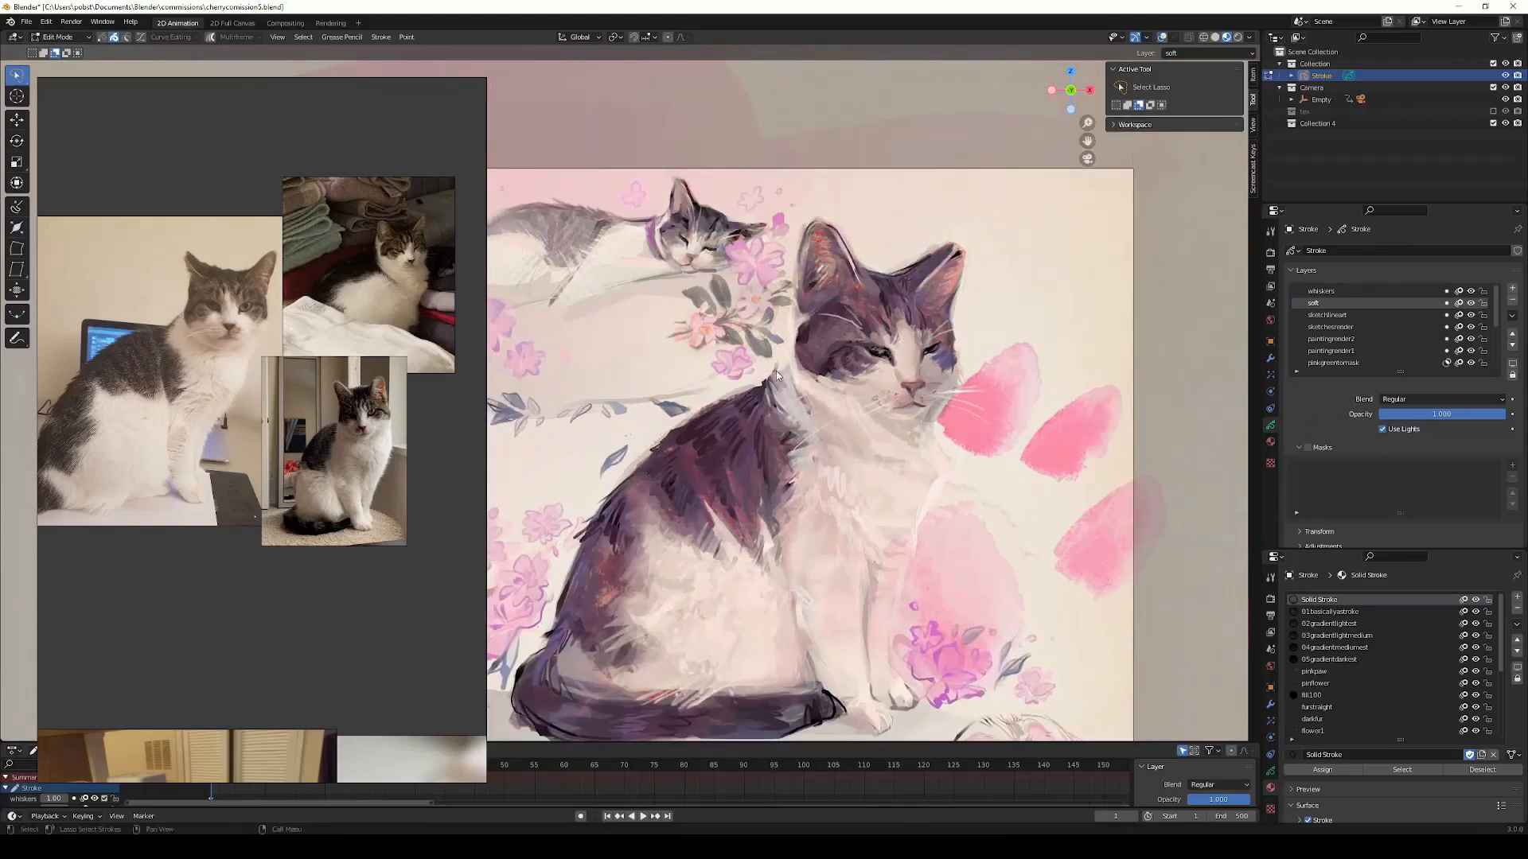
pyautogui.press('x')
pyautogui.click(781, 375)
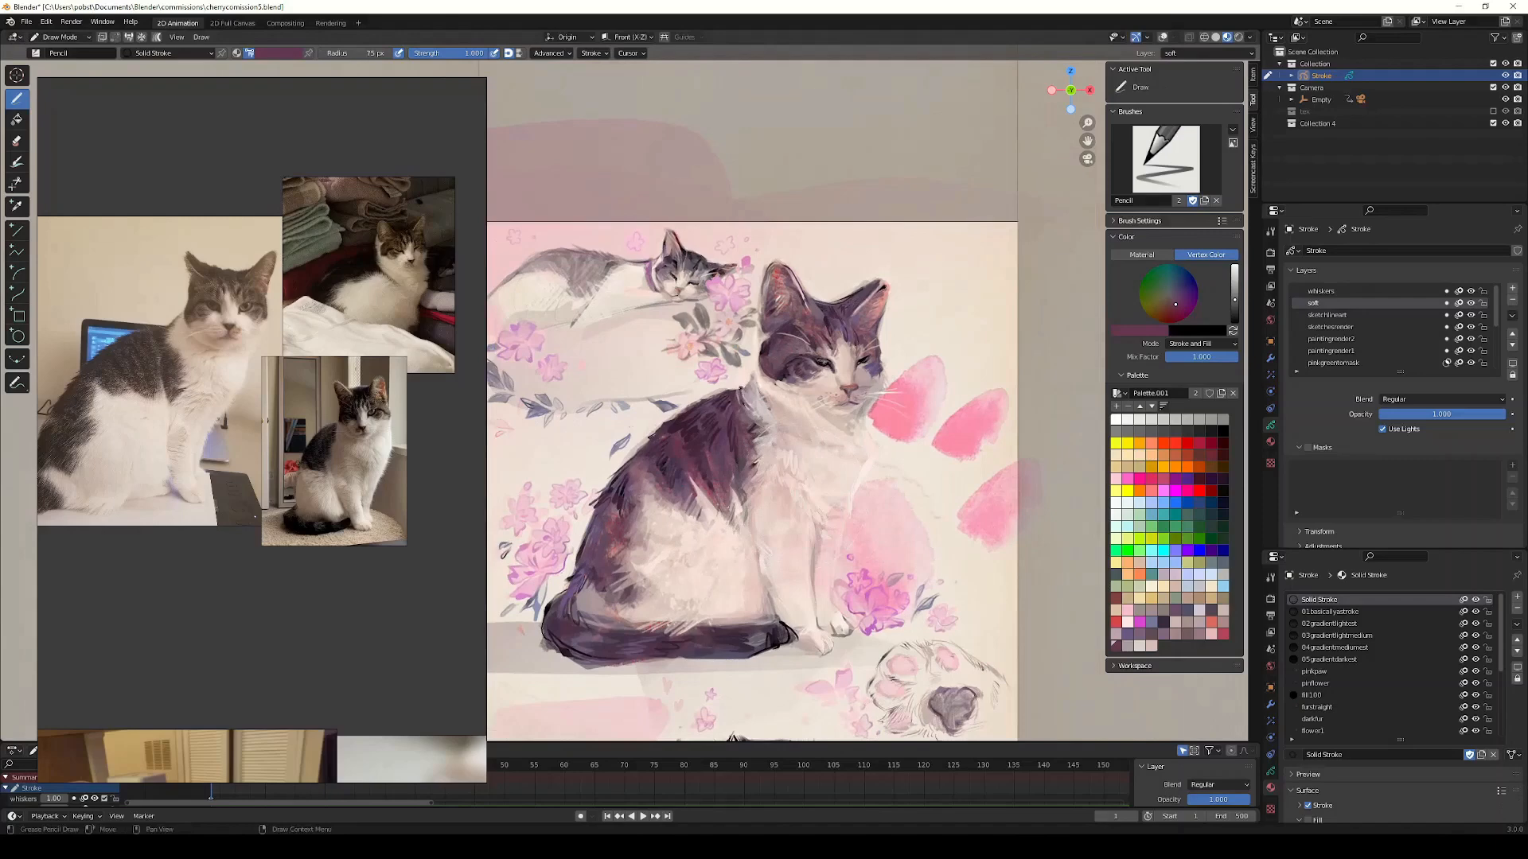
# Step: Touch up the sitting cat's nape and chest edge with maroon and pale pink strokes, and save the file
pyautogui.moveTo(745, 390); pyautogui.dragTo(755, 371)
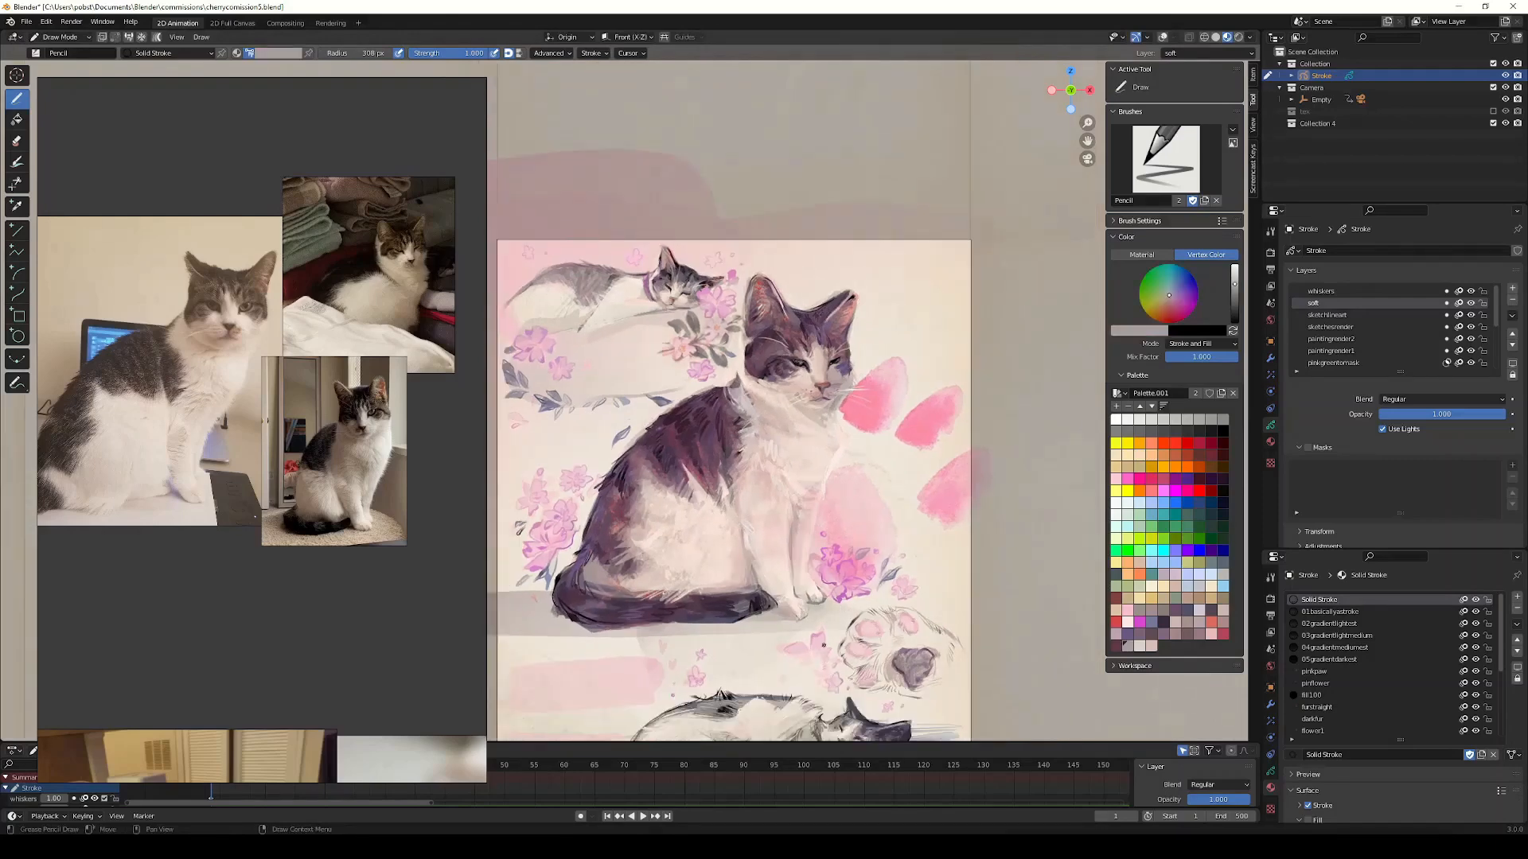
pyautogui.click(1152, 647)
pyautogui.moveTo(738, 453); pyautogui.dragTo(731, 485)
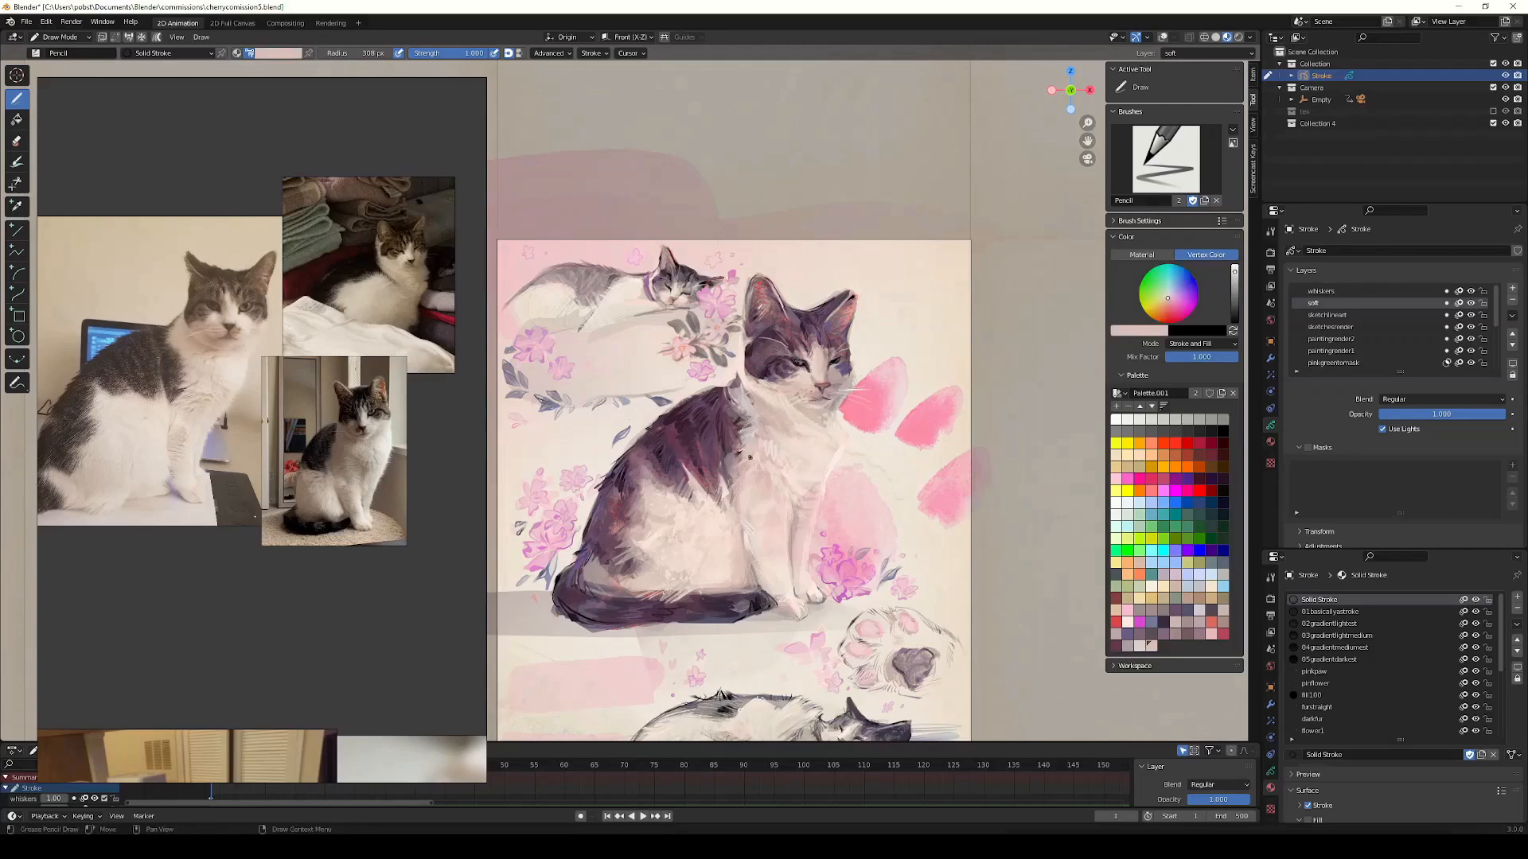
pyautogui.hotkey('ctrl', 's')
pyautogui.click(1117, 647)
pyautogui.moveTo(753, 421); pyautogui.dragTo(739, 434)
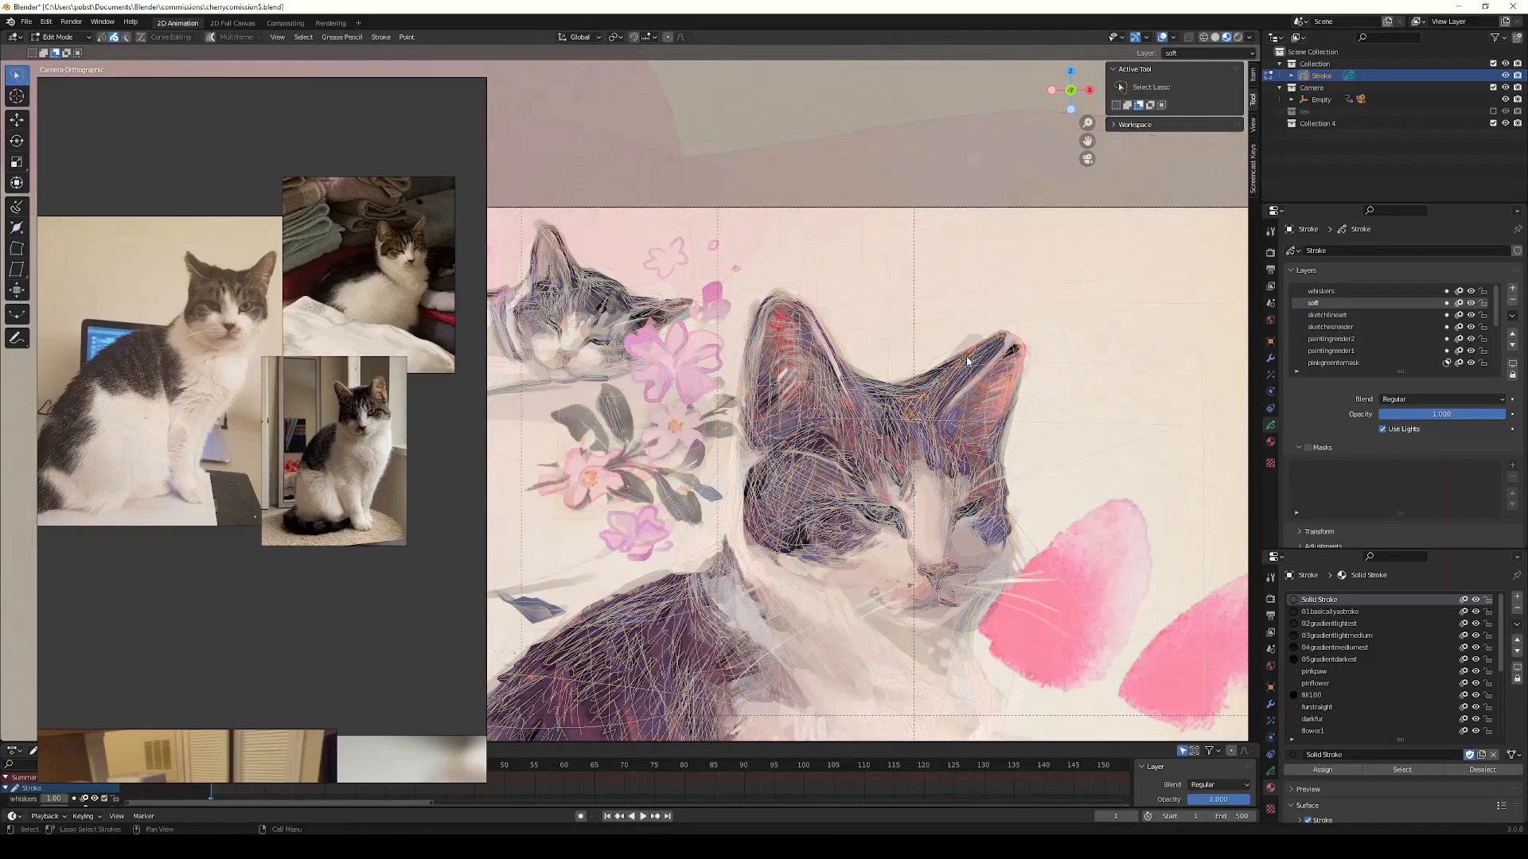
# Step: Select the strokes at the tip of the sitting cat's clipped ear in Edit Mode, return to drawing, and save the file
pyautogui.hotkey('ctrl', 'Tab')
pyautogui.moveTo(984, 335); pyautogui.dragTo(981, 360)
pyautogui.hotkey('alt', 'shift', 'z')
pyautogui.hotkey('ctrl', 'Tab')
pyautogui.hotkey('ctrl', 's')
# Step: Resize the Pencil brush and paint a maroon stroke across the sitting cat's forehead towards the clipped ear
pyautogui.press('f')
pyautogui.click(975, 611)
pyautogui.moveTo(898, 387); pyautogui.dragTo(961, 359)
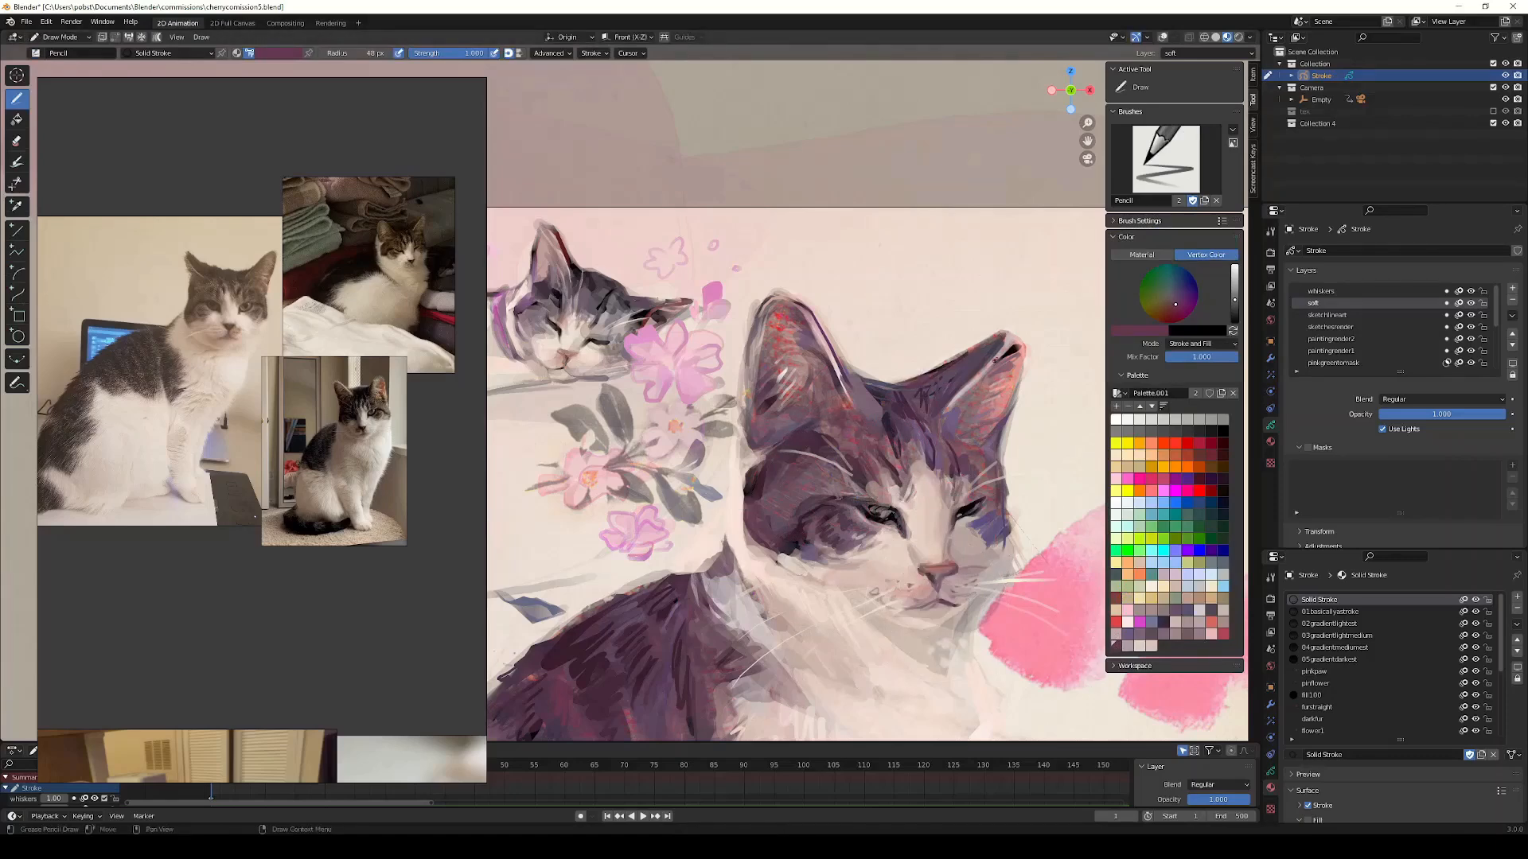
pyautogui.moveTo(924, 688); pyautogui.dragTo(879, 662, button='middle')
pyautogui.hotkey('ctrl', 'Tab')
pyautogui.hotkey('alt', 'shift', 'z')
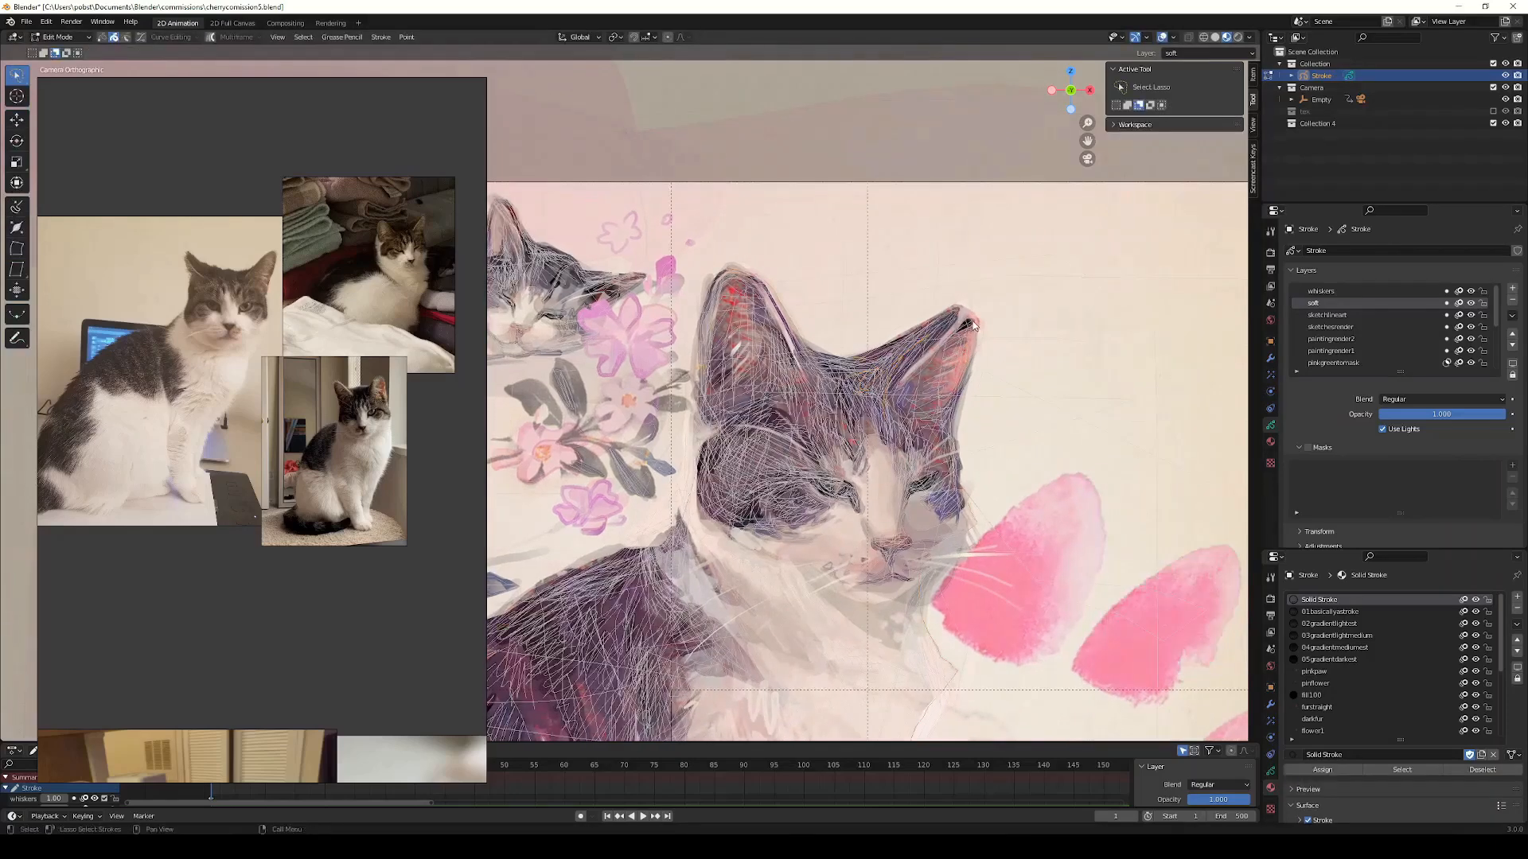
pyautogui.hotkey('alt', 'shift', 'z')
pyautogui.hotkey('ctrl', 'Tab')
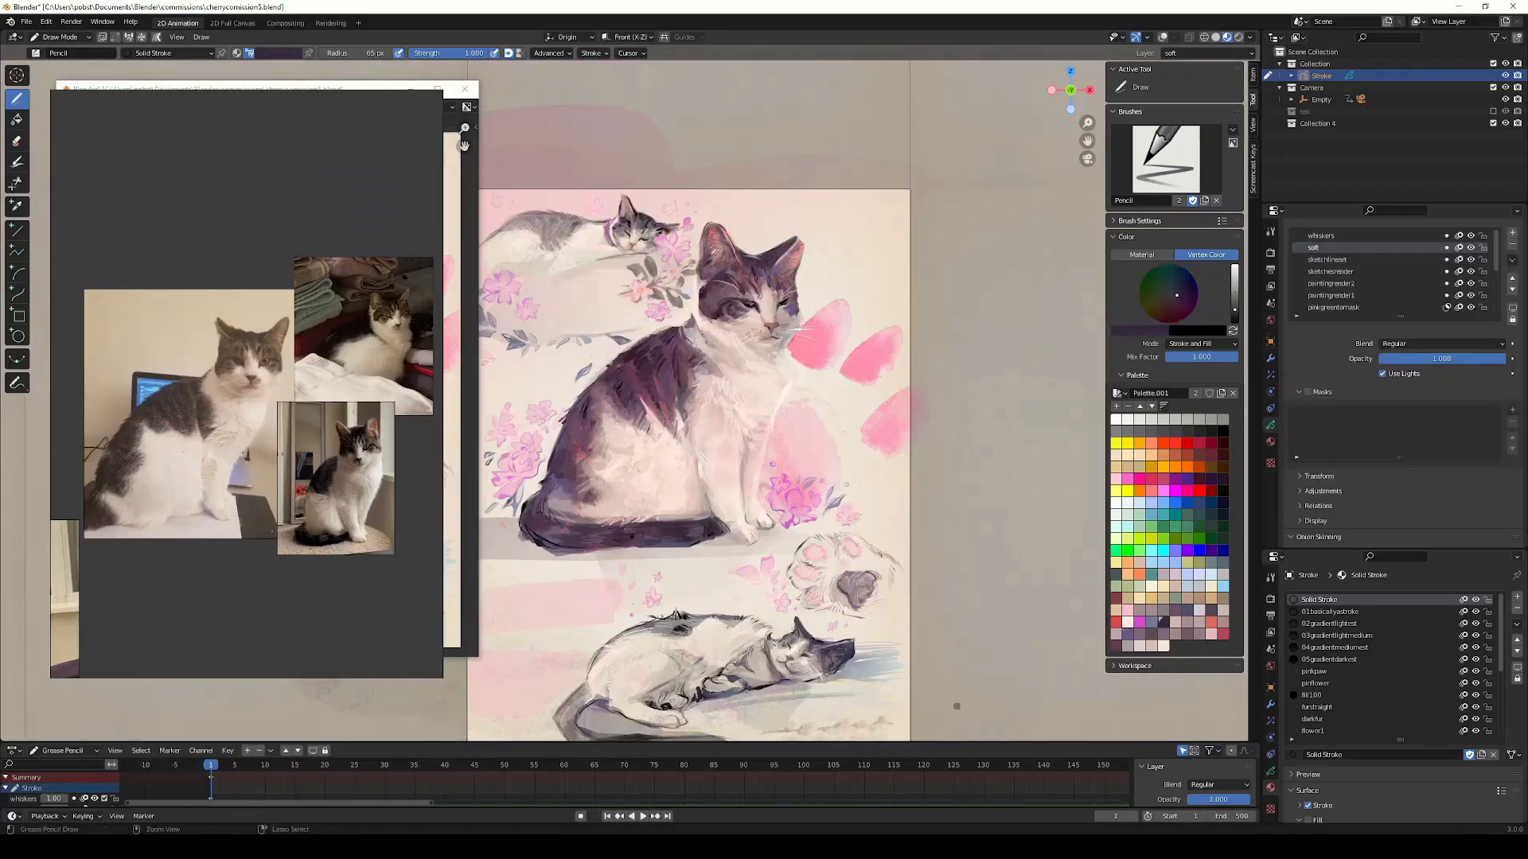
# Step: Save the file and dab colour onto the flowers behind the sitting cat's back, with pink as the brush colour
pyautogui.hotkey('ctrl', 's')
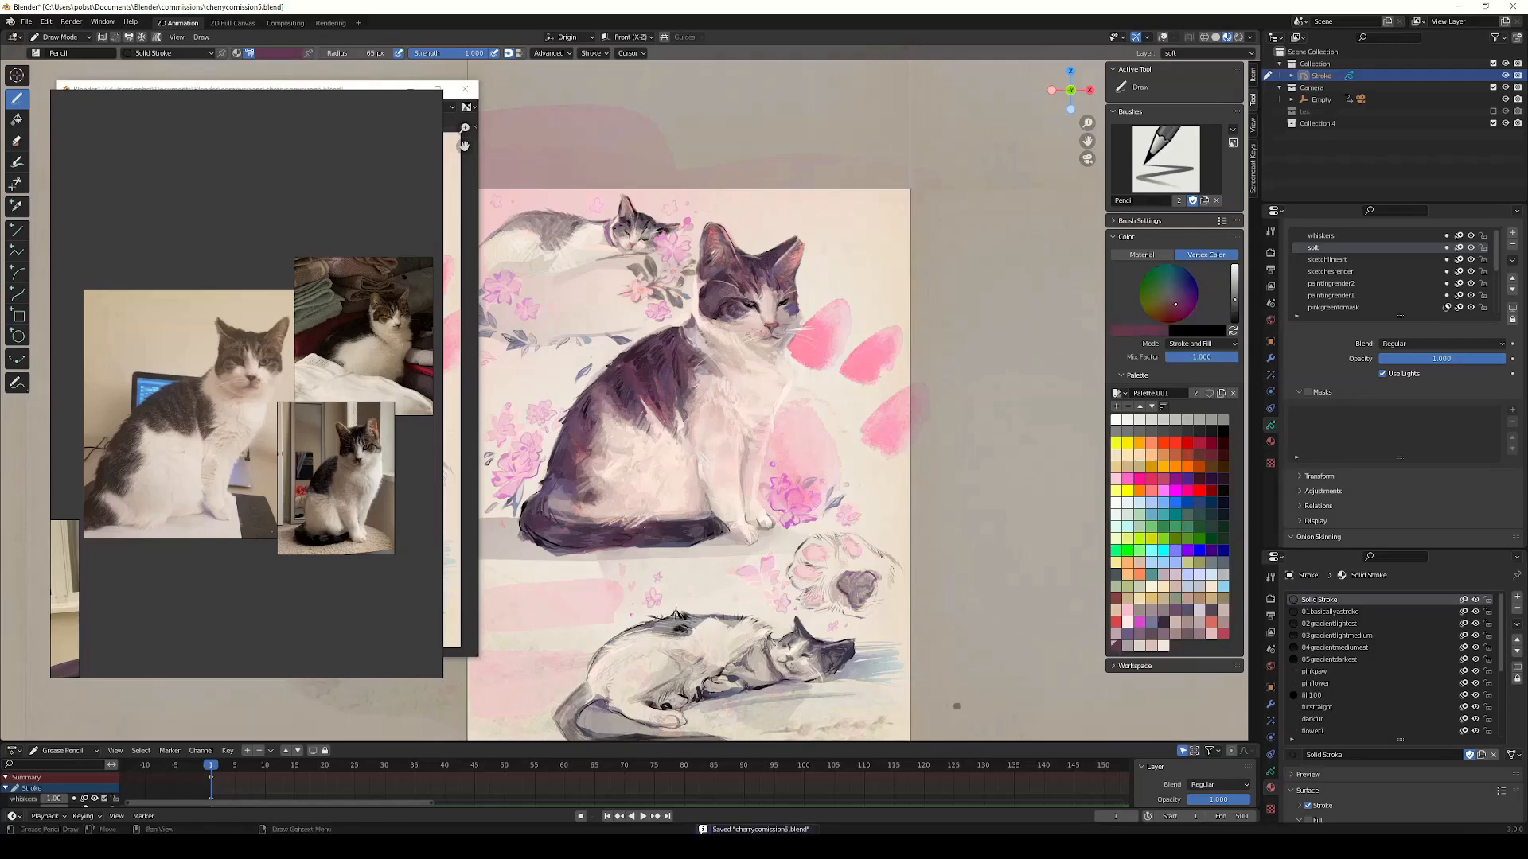
pyautogui.click(1166, 625)
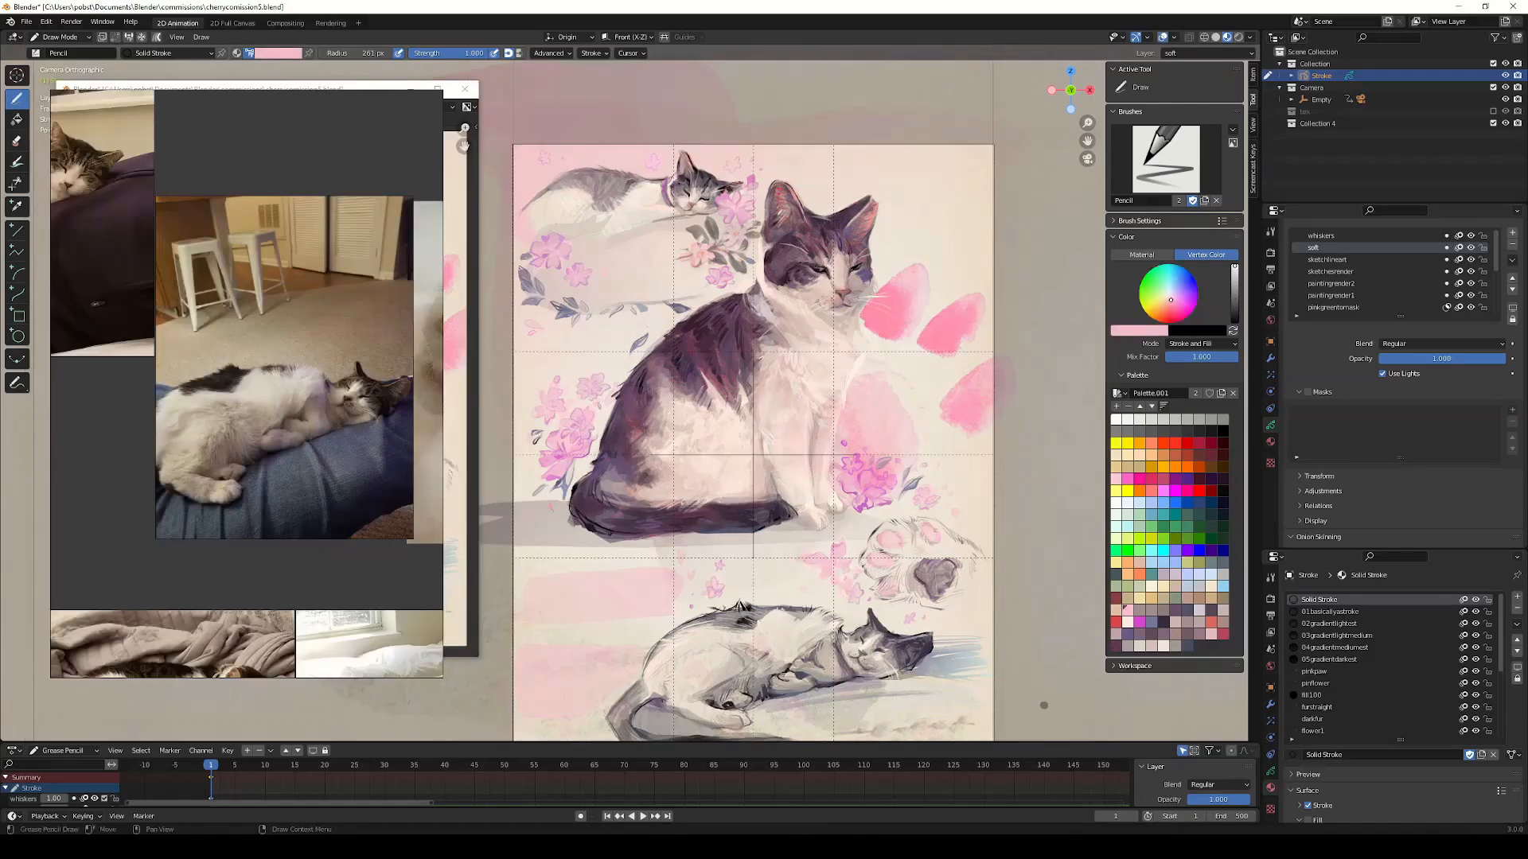
pyautogui.click(581, 424)
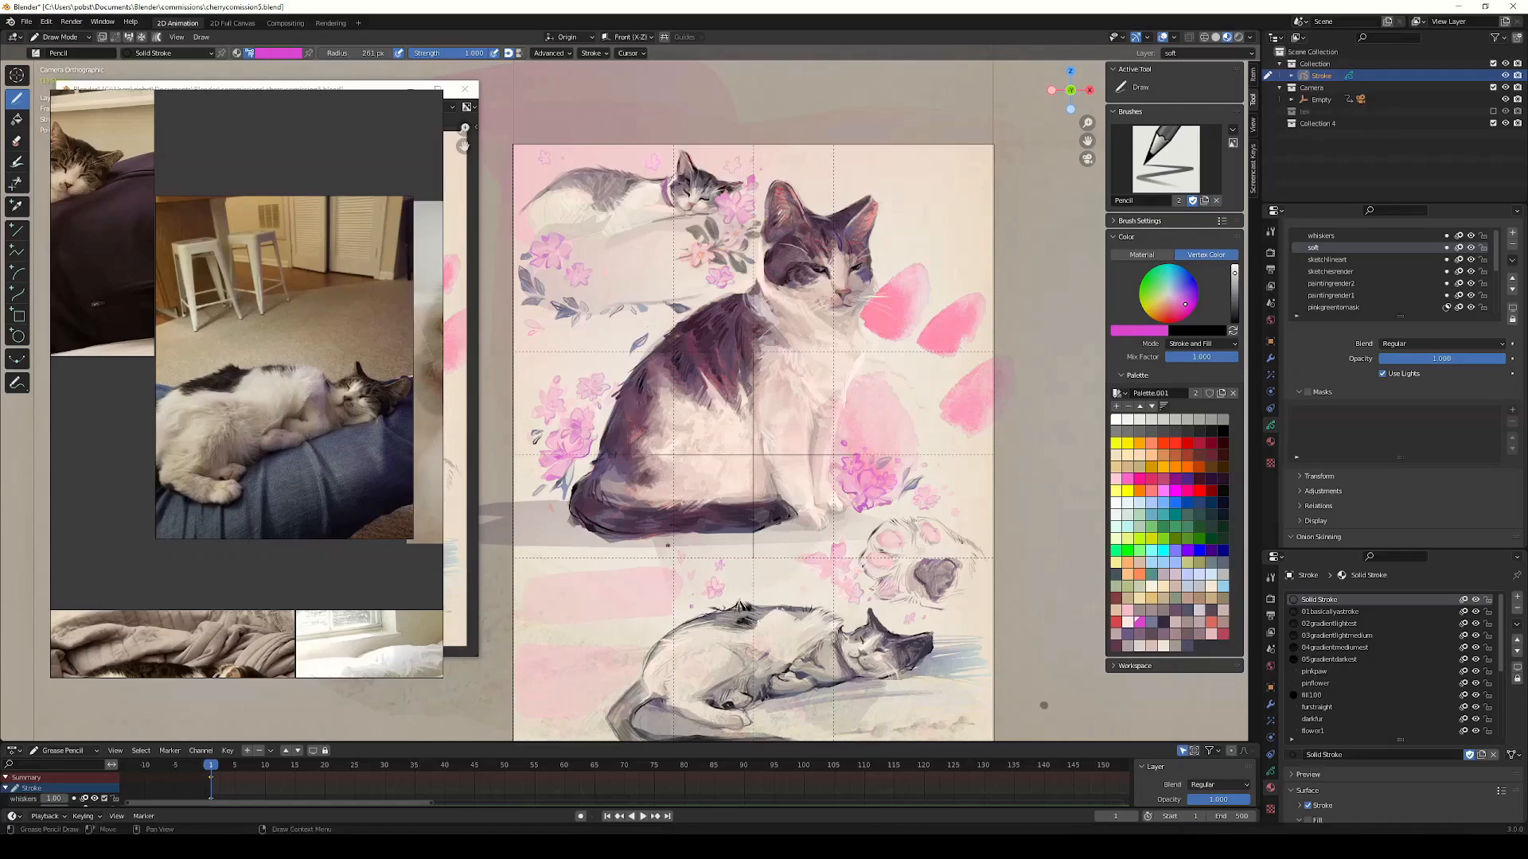
pyautogui.click(1124, 610)
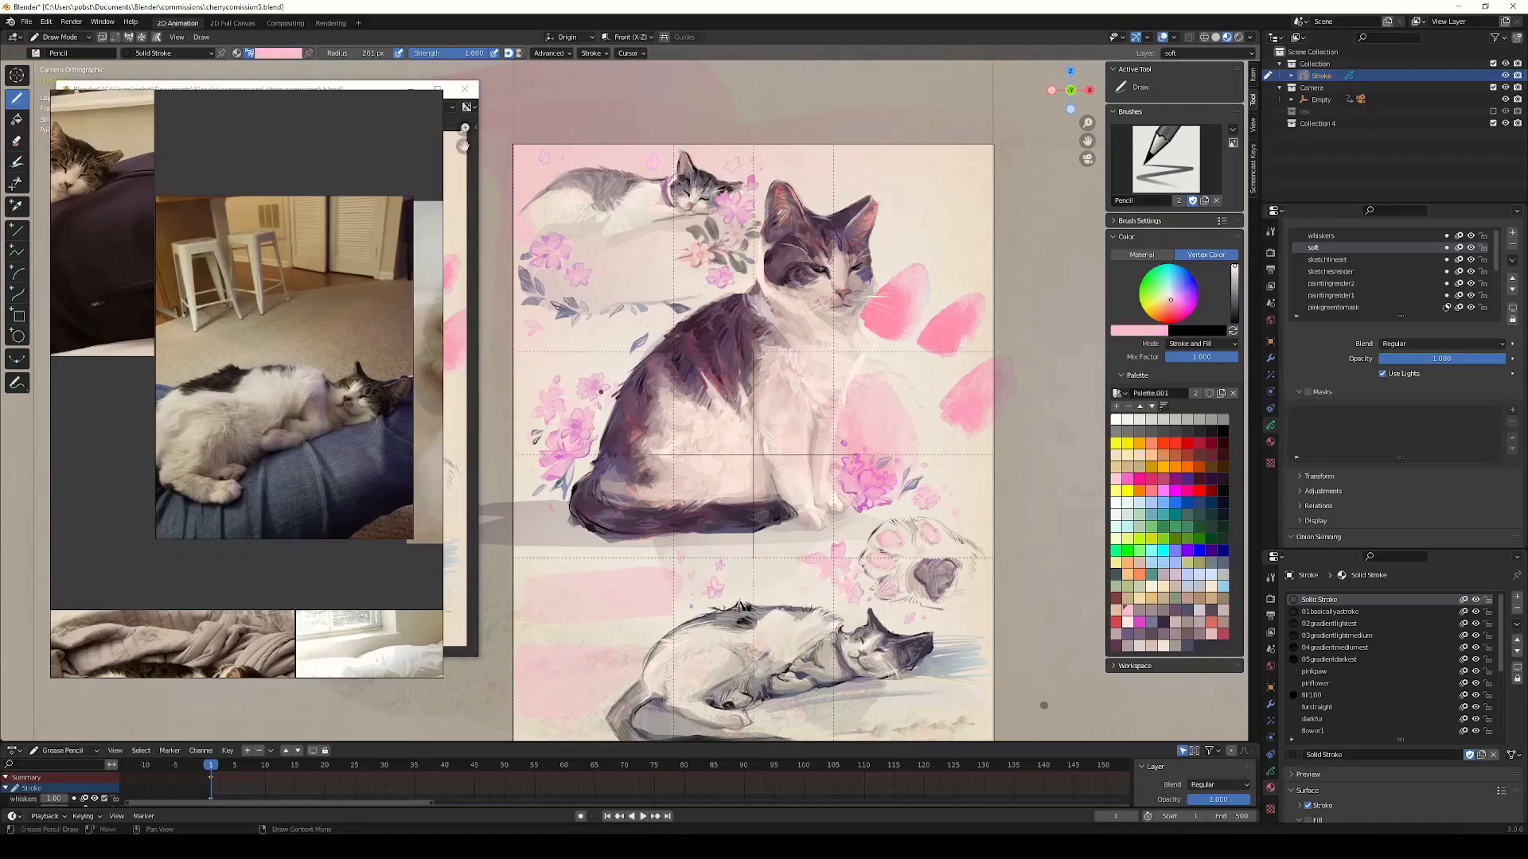